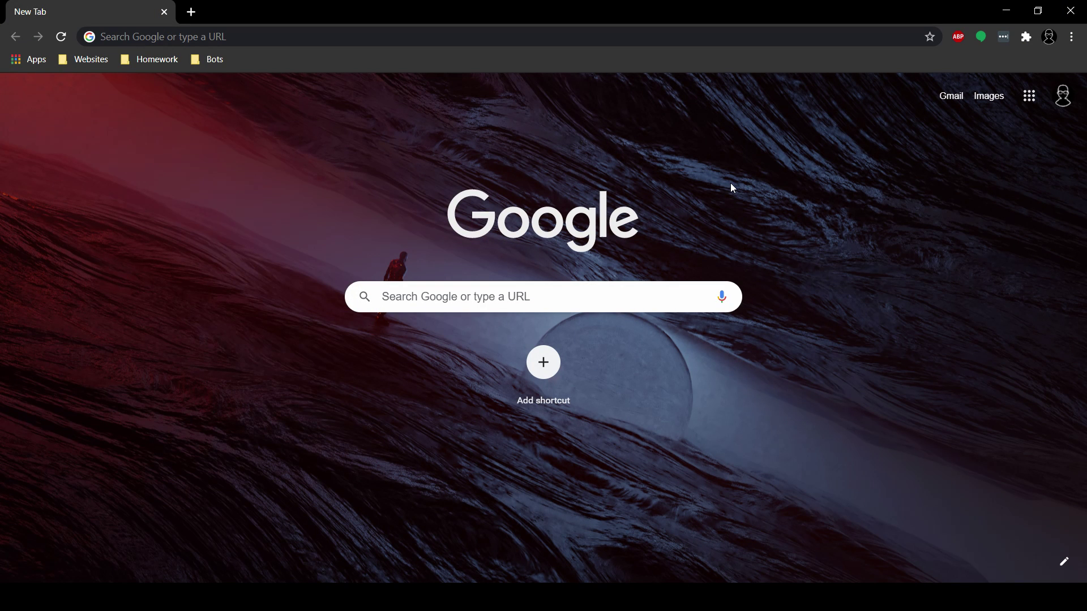
Go to blender.org by entering the address in Chrome's new tab.
click(428, 37)
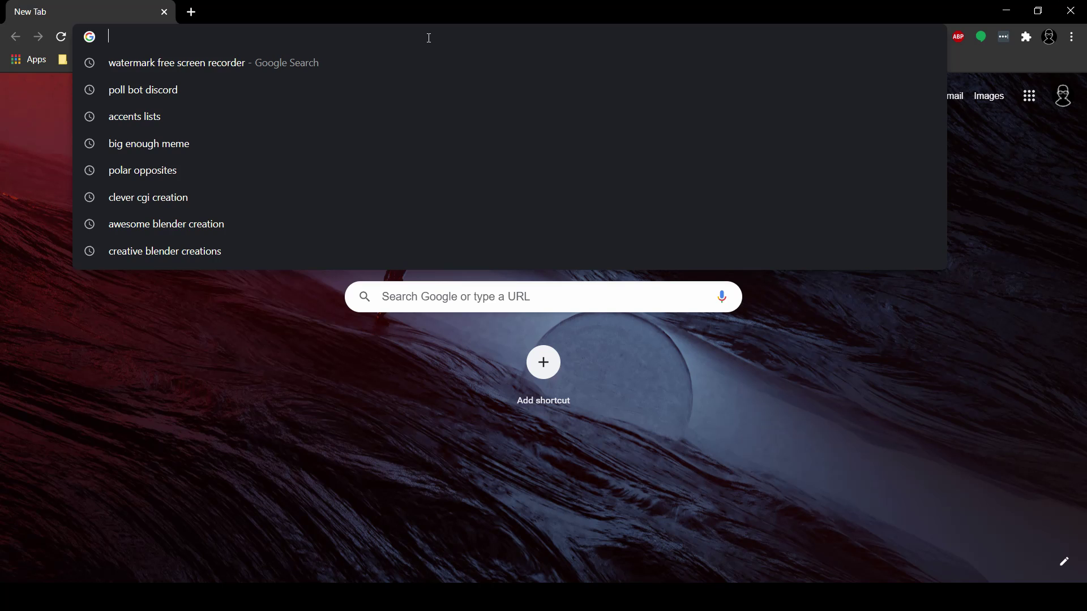
text(blender)
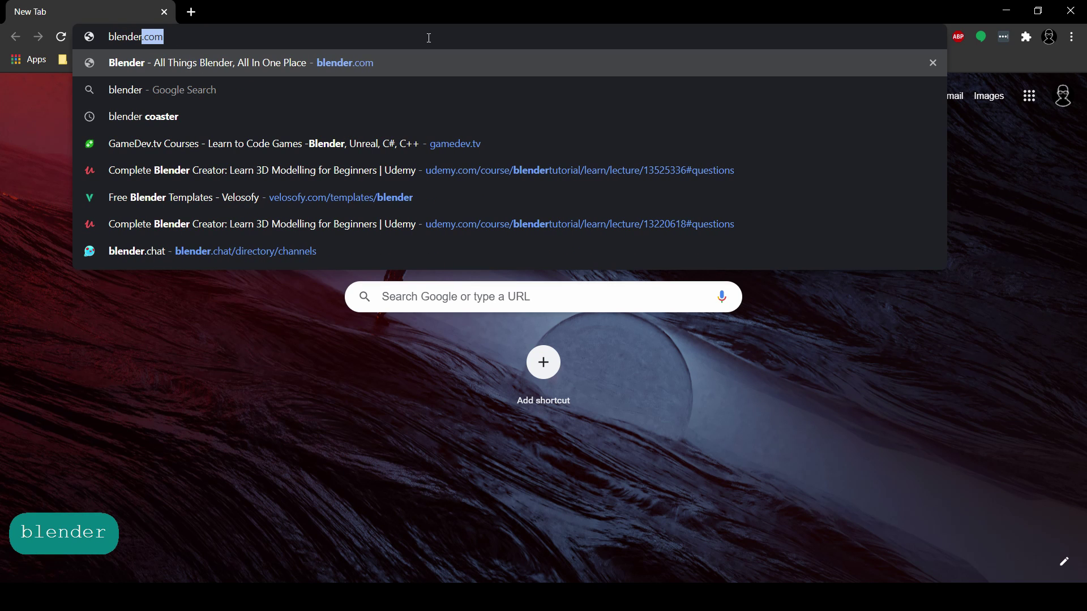
text(.org)
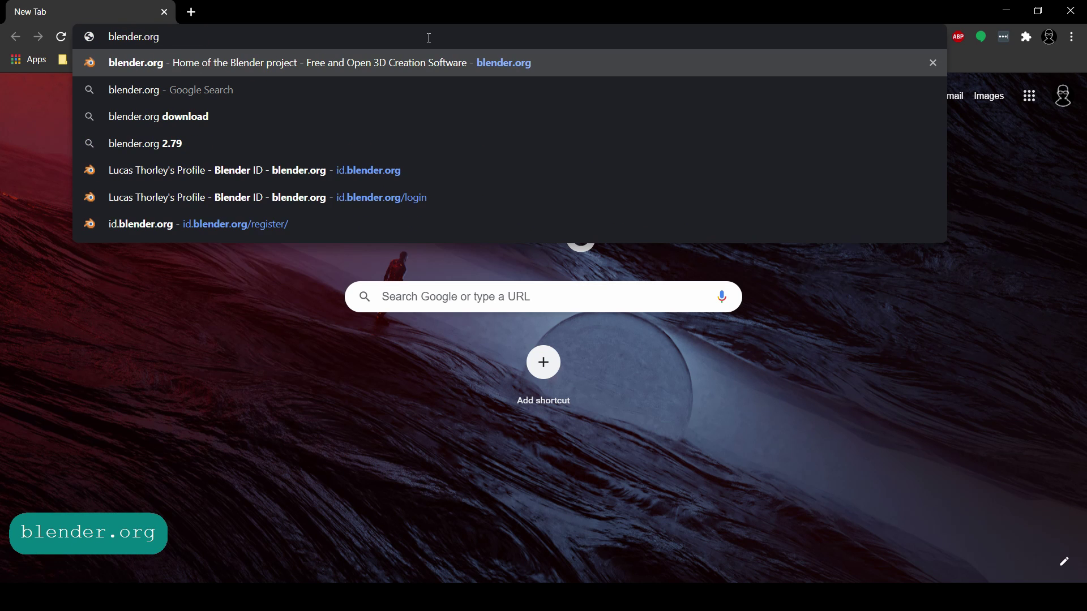
key(Return)
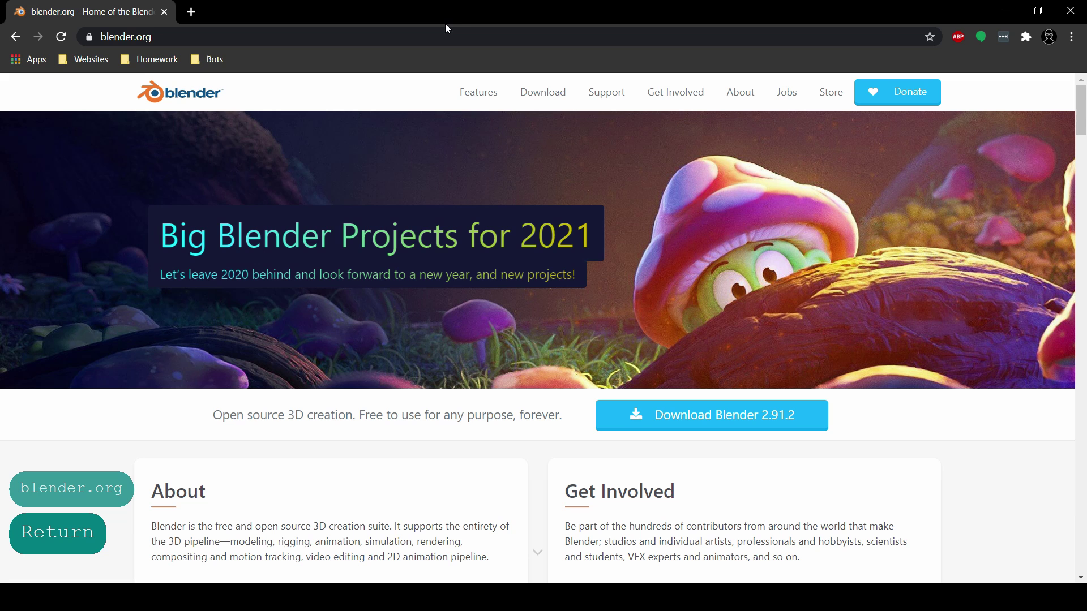
Download the Blender 2.91.2 Windows Installer from the 'macOS, Linux, and other versions' list.
click(540, 91)
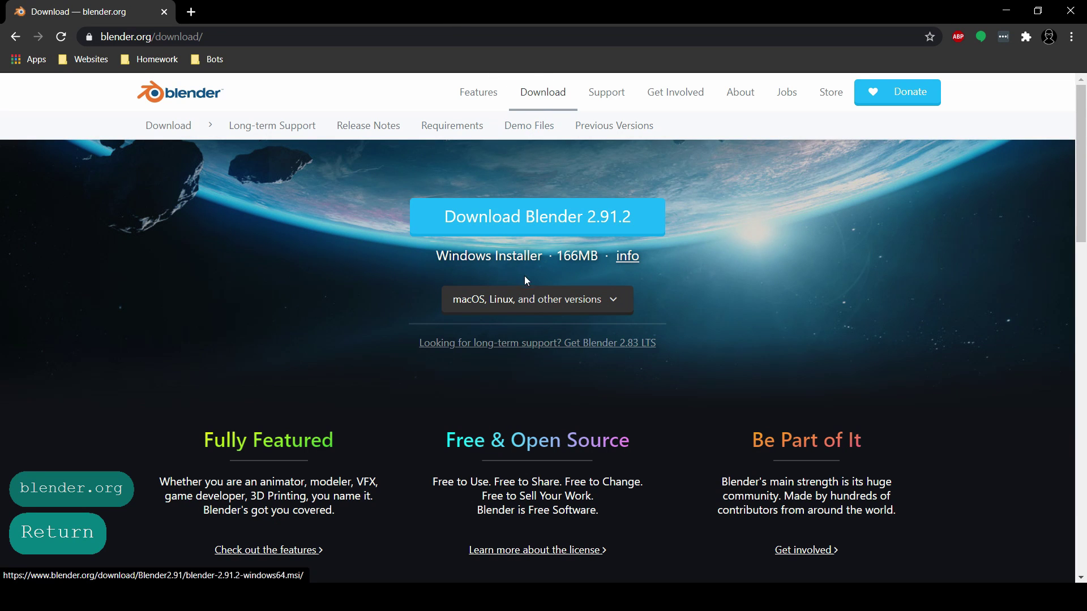
click(524, 299)
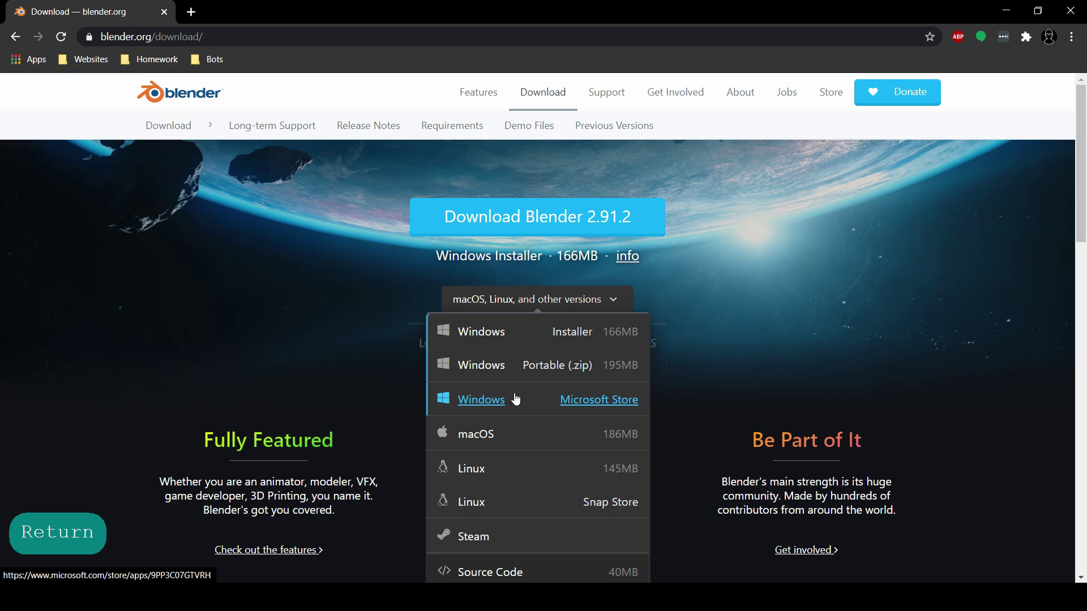
click(529, 338)
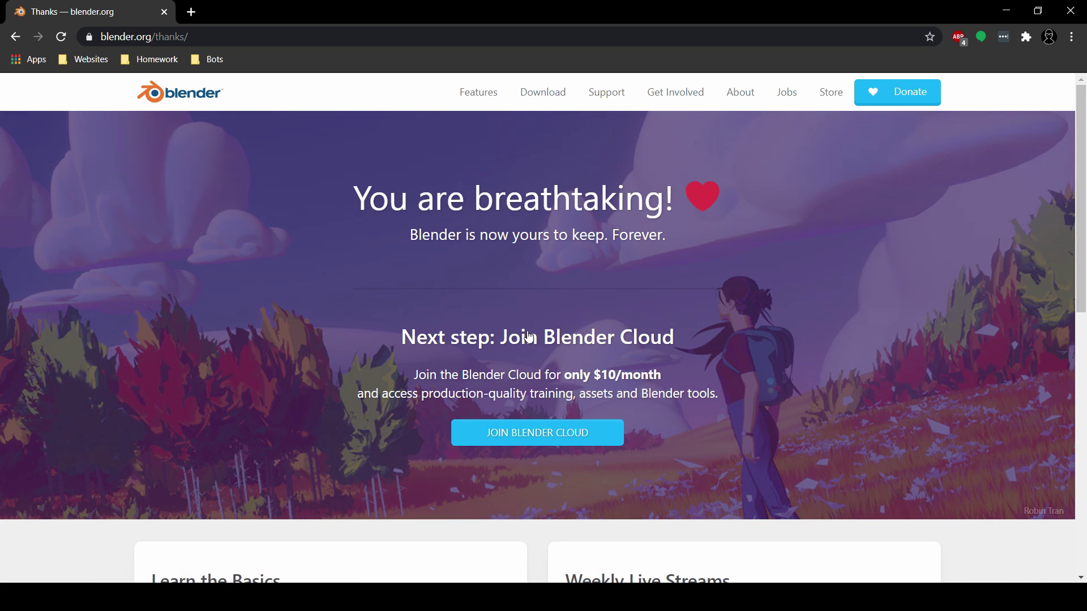
Run blender-2.91.2-windows64.msi from the Downloads folder in File Explorer.
key(super+e)
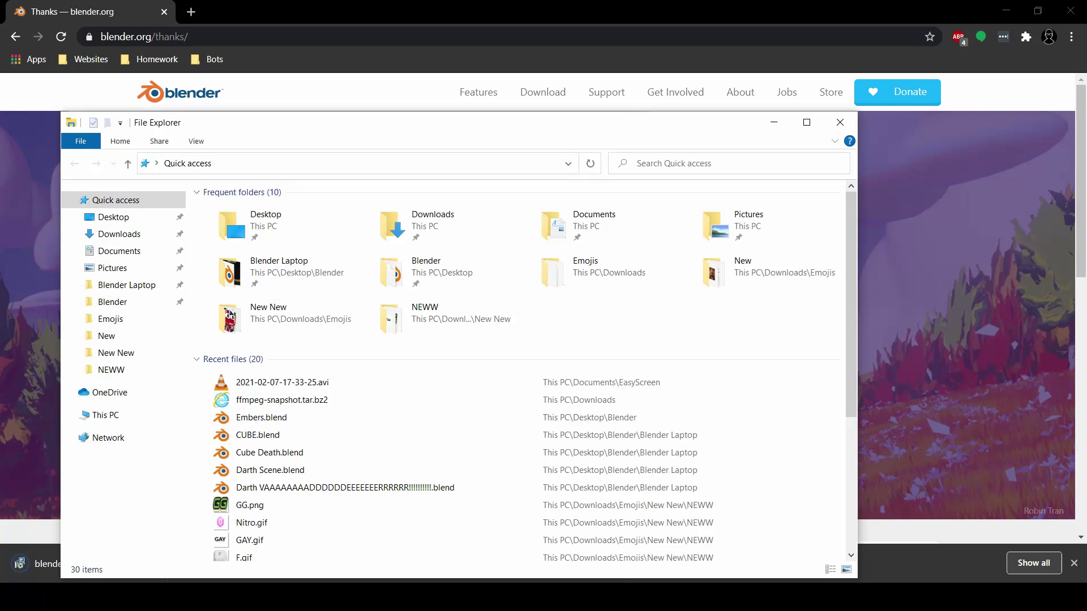
click(126, 233)
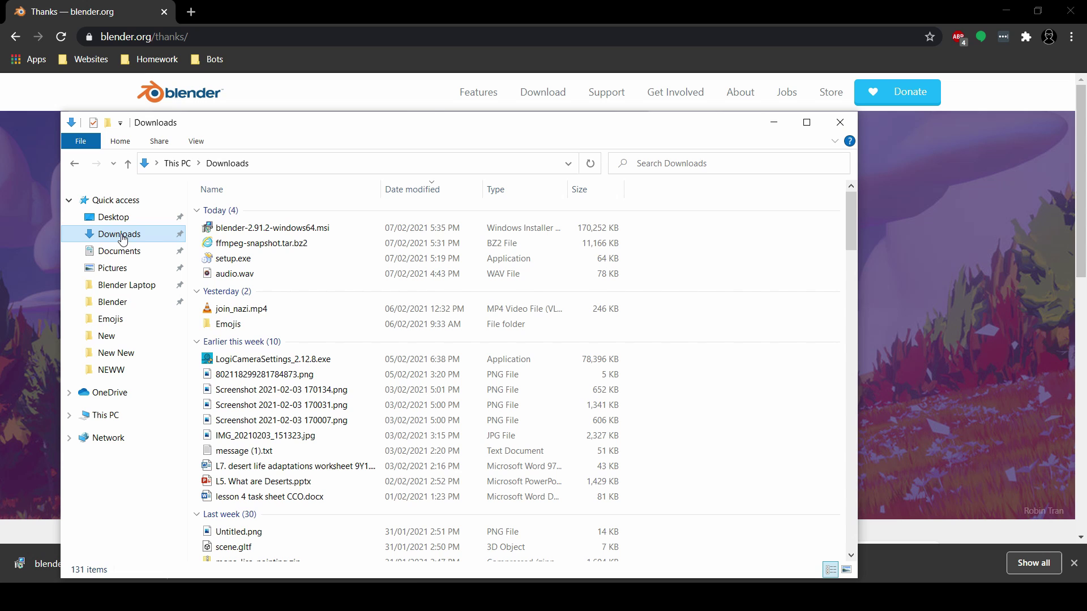
double_click(306, 228)
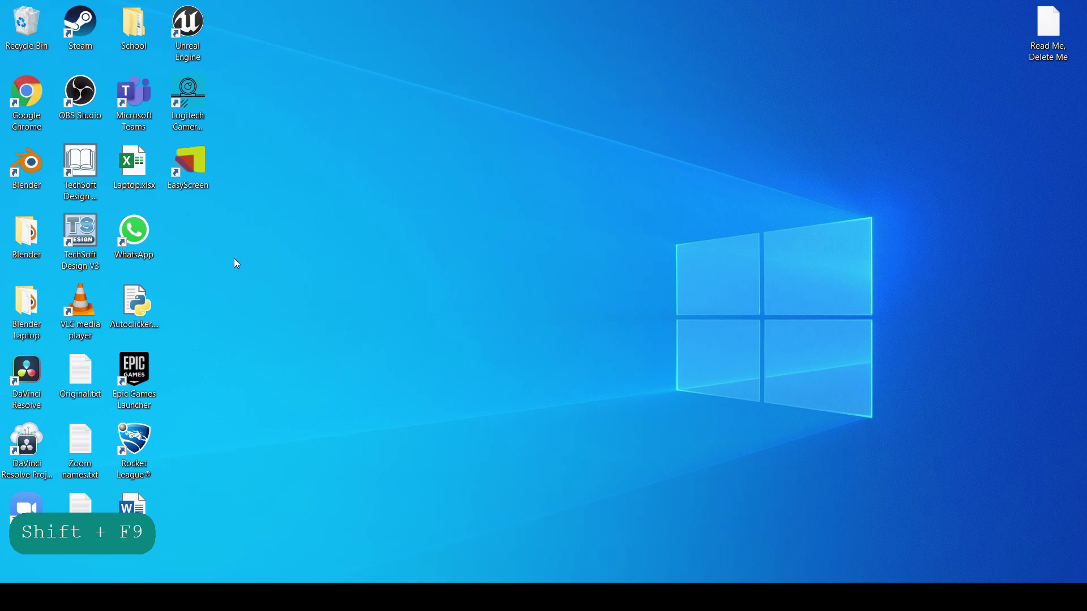
Launch Blender 2.91 from its desktop icon.
double_click(26, 186)
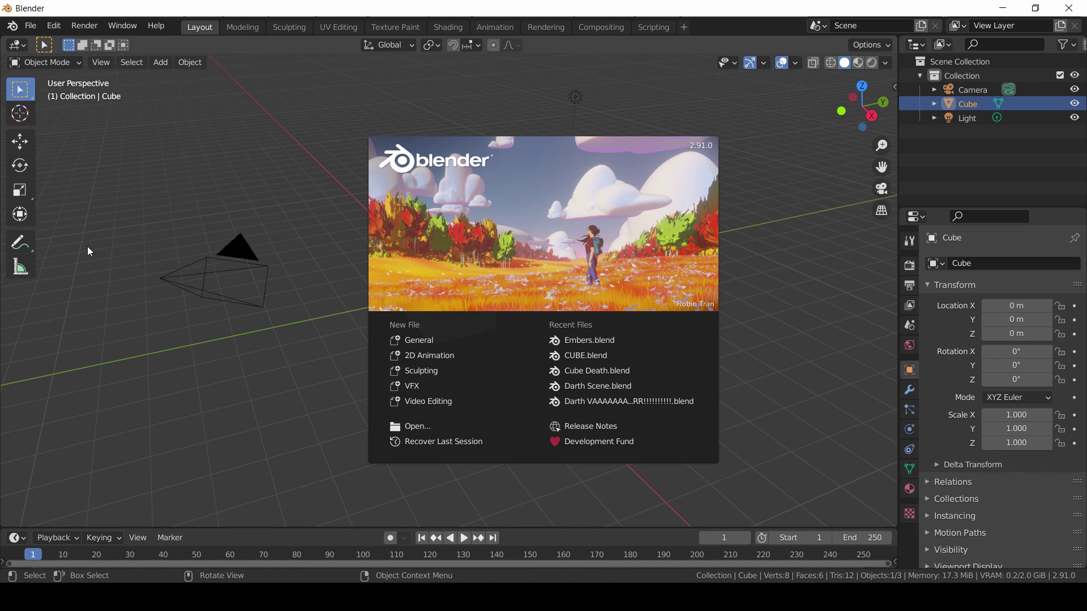
click(392, 343)
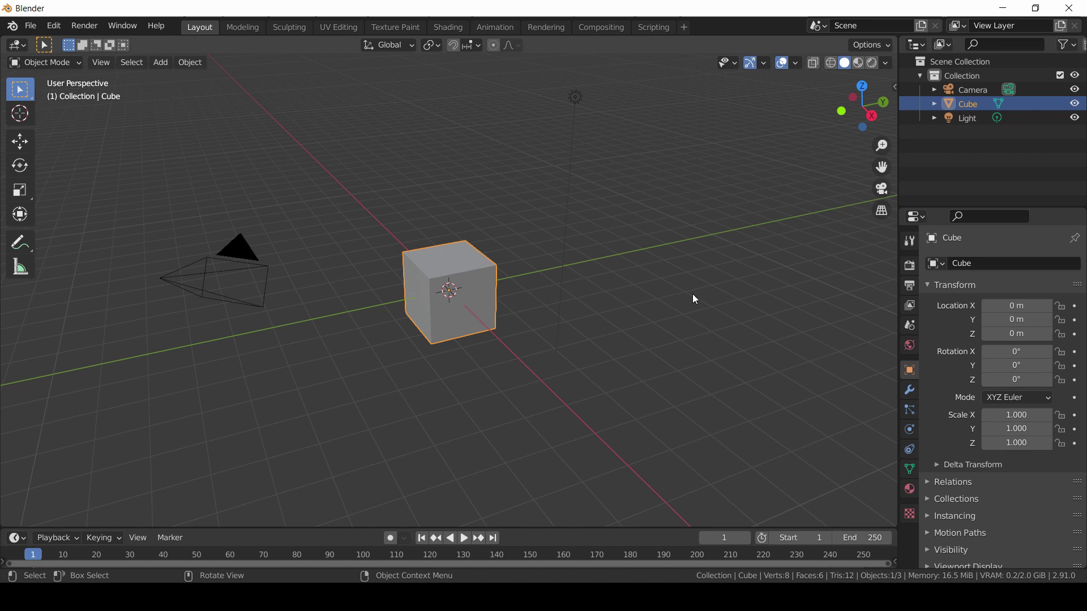
mouse_move(691, 294)
middle_down()
mouse_move(637, 325)
mouse_move(592, 298)
mouse_move(667, 270)
mouse_move(716, 296)
mouse_move(703, 316)
mouse_move(655, 303)
mouse_move(674, 299)
middle_up()
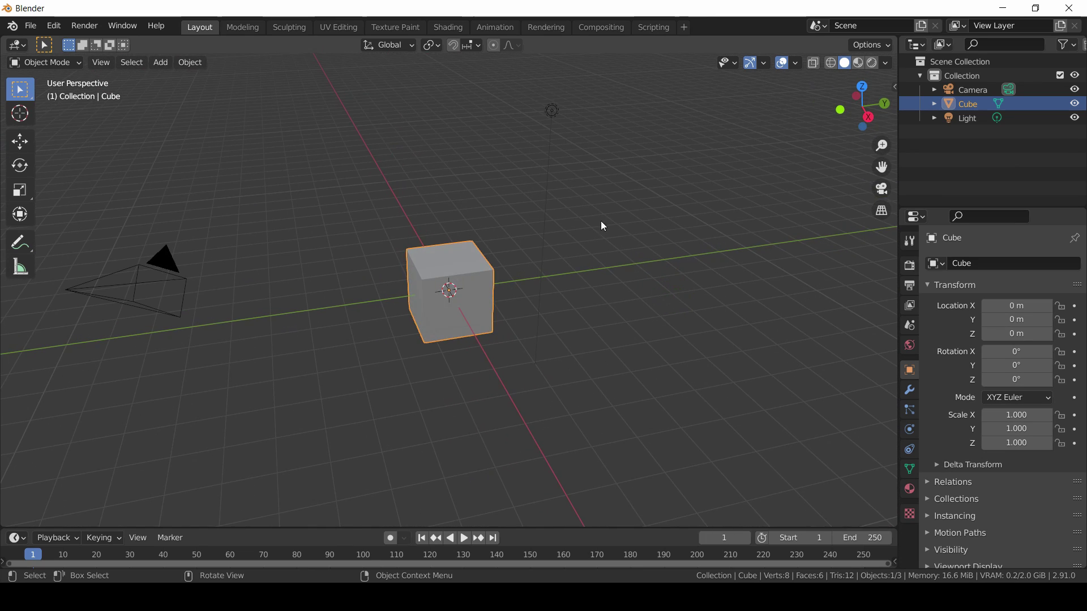
click(553, 113)
click(163, 292)
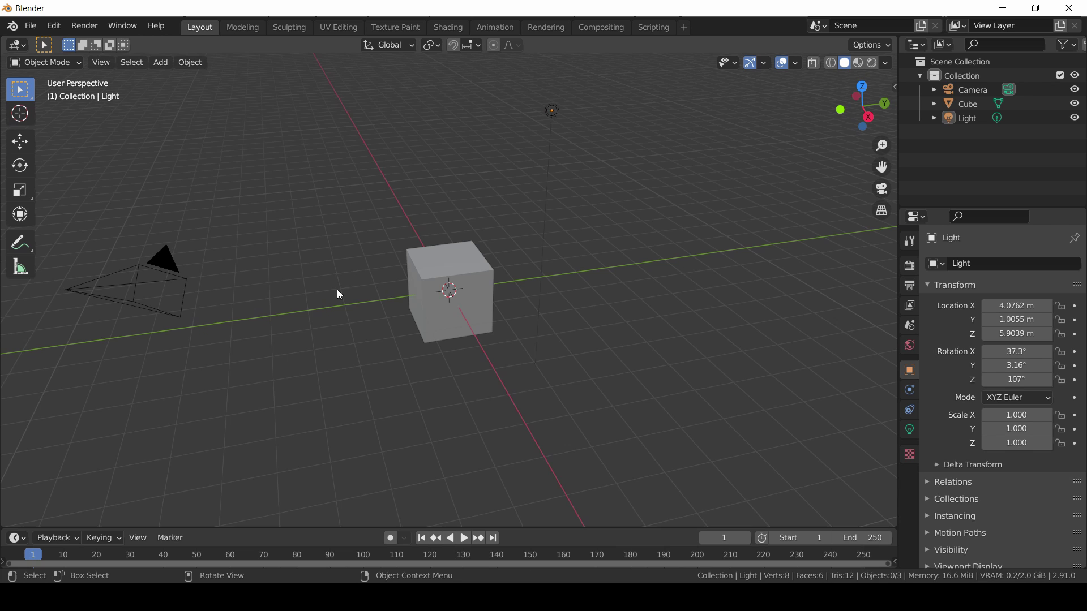
click(184, 291)
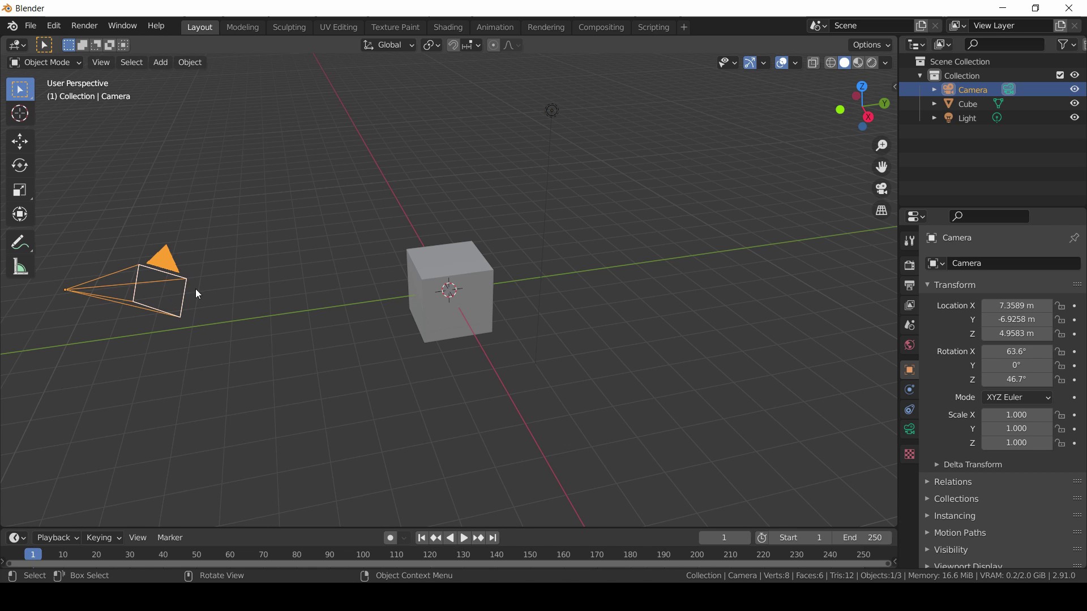
click(477, 293)
click(966, 117)
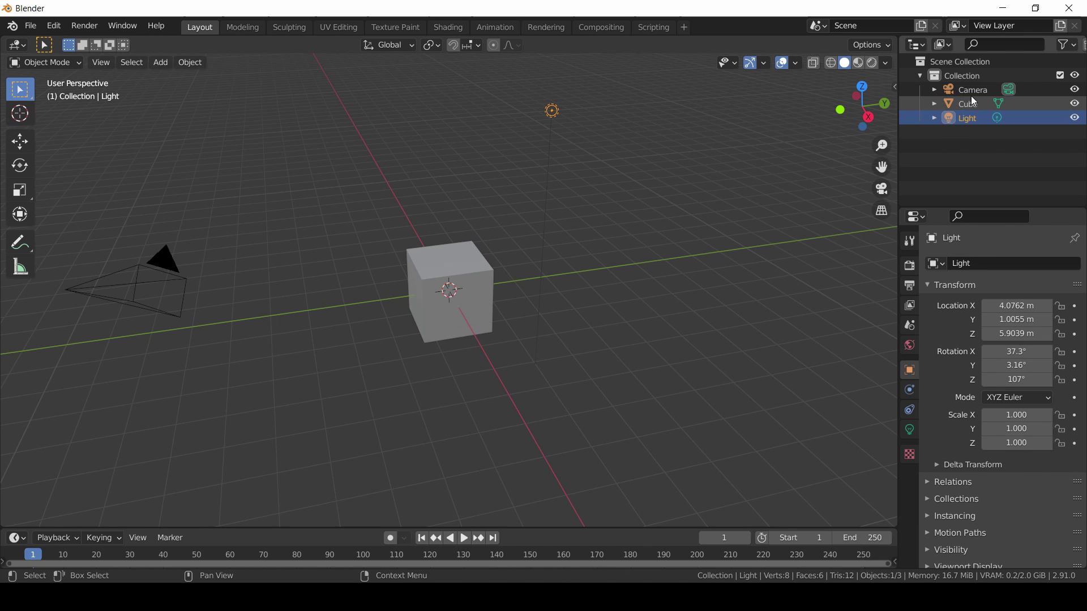
click(972, 90)
click(970, 104)
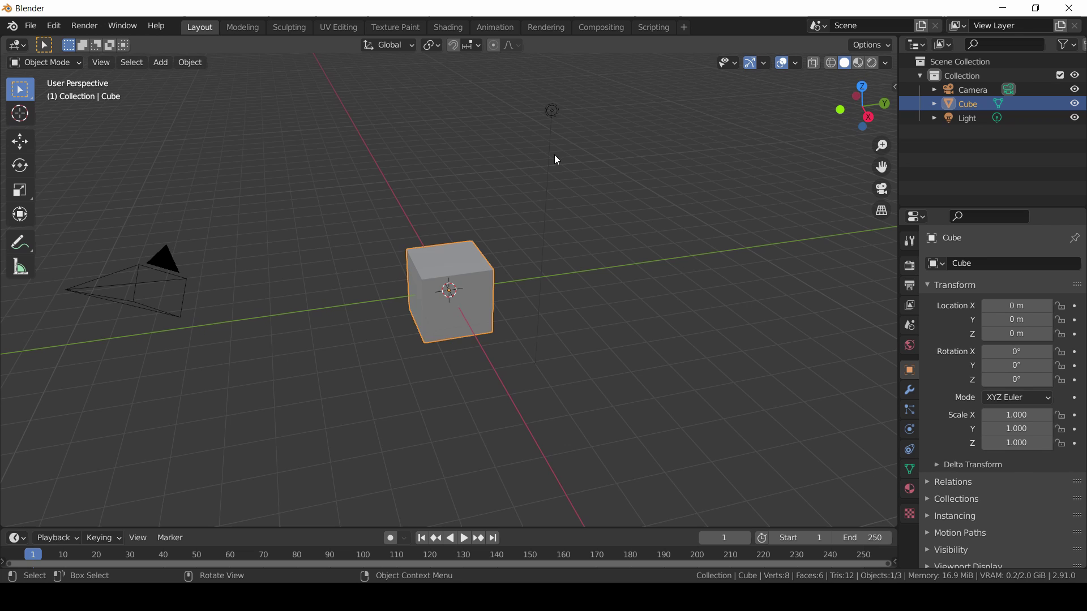
right_click(481, 275)
mouse_move(688, 317)
middle_down()
mouse_move(634, 357)
mouse_move(521, 321)
mouse_move(746, 289)
mouse_move(703, 376)
mouse_move(583, 293)
mouse_move(742, 298)
mouse_move(622, 370)
mouse_move(664, 289)
mouse_move(705, 358)
mouse_move(589, 298)
mouse_move(686, 311)
middle_up()
key(shift+c)
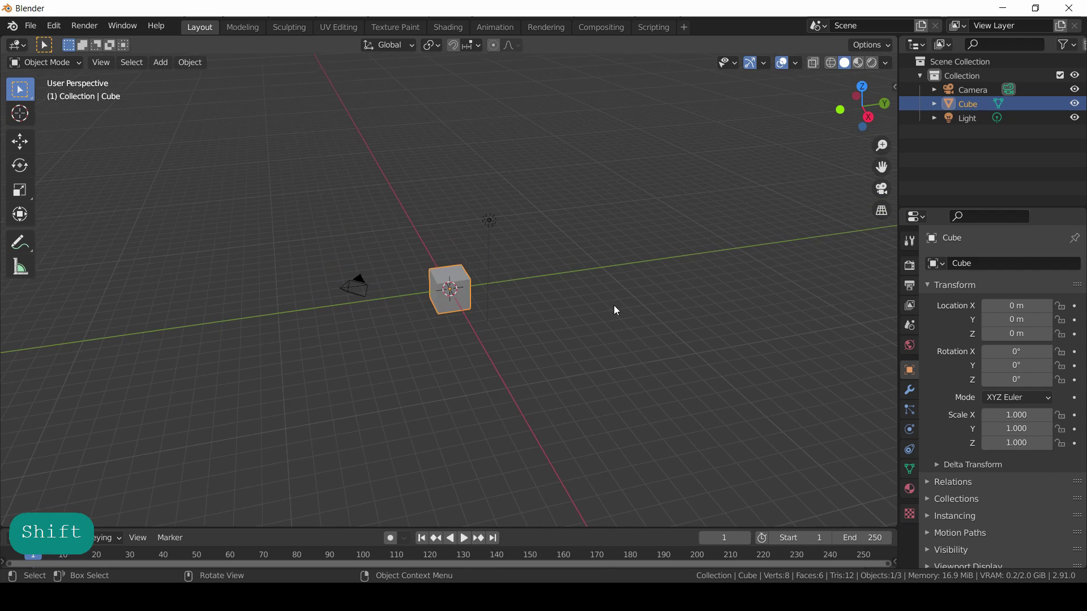
scroll(613, 304, up, 5)
scroll(613, 305, down, 5)
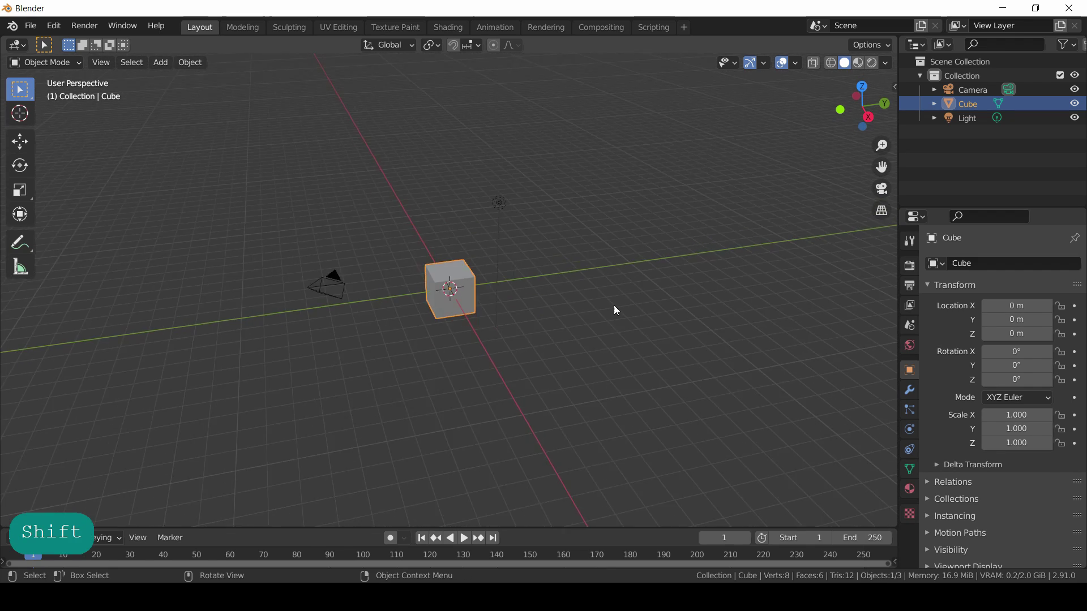
key(KP_Decimal)
key(KP_Decimal)
key(KP_Decimal)
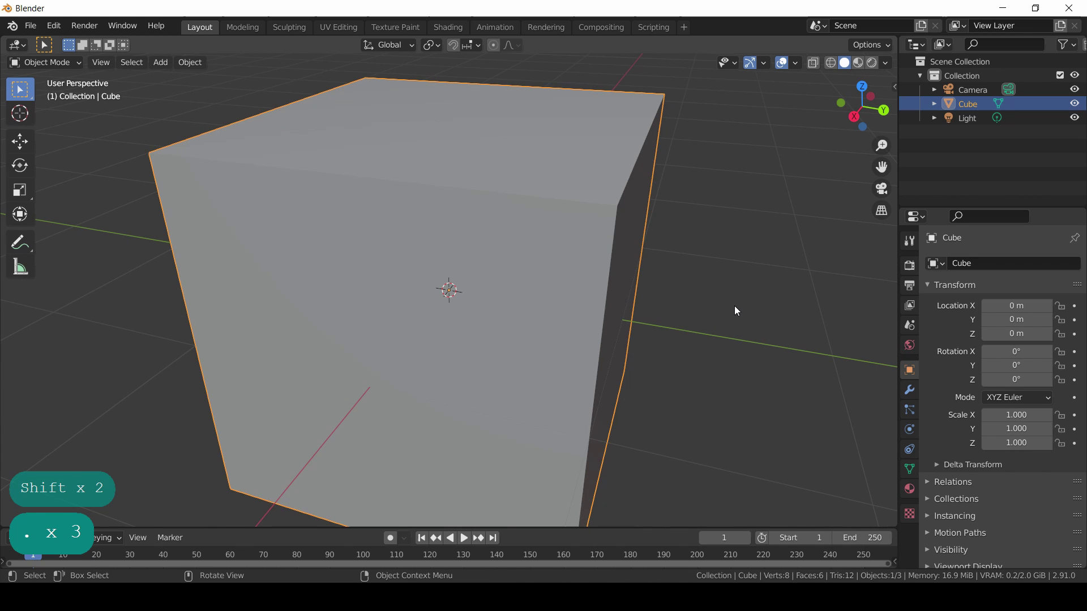
scroll(735, 309, down, 6)
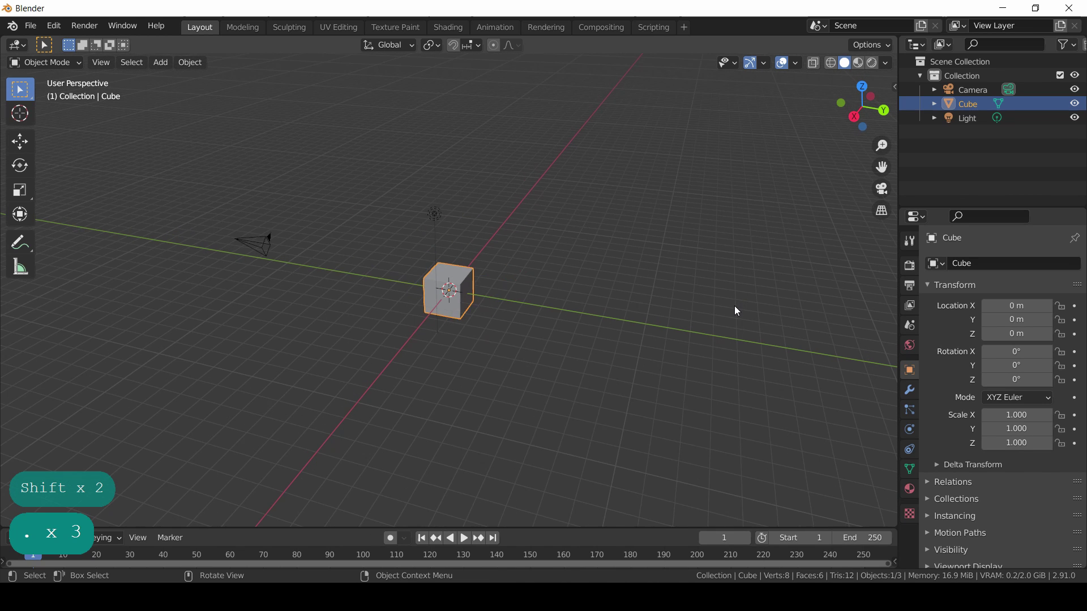
middle_drag(735, 306, 791, 306)
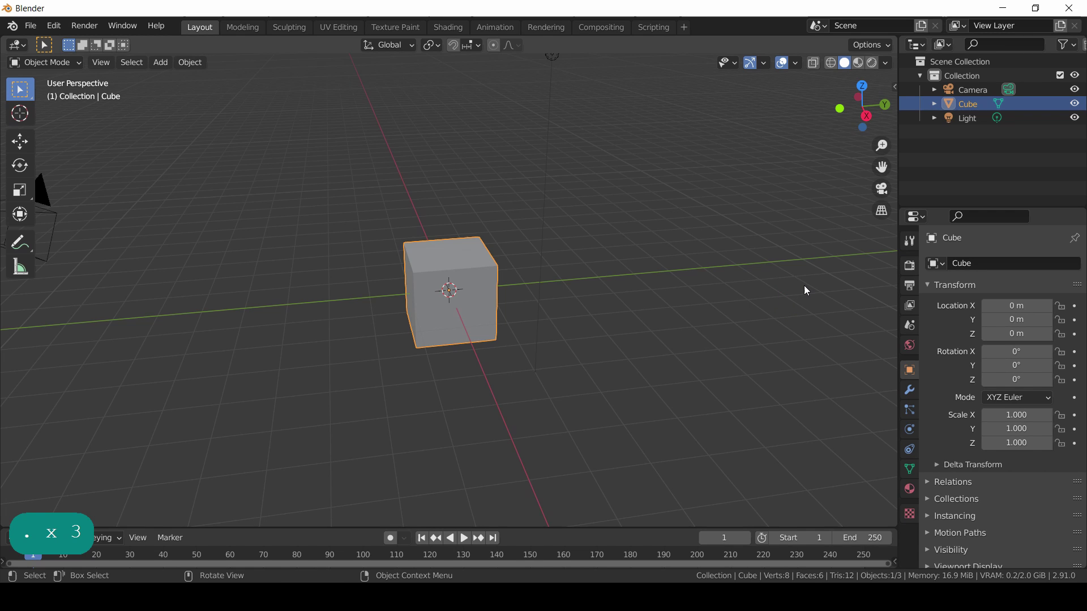
key(KP_0)
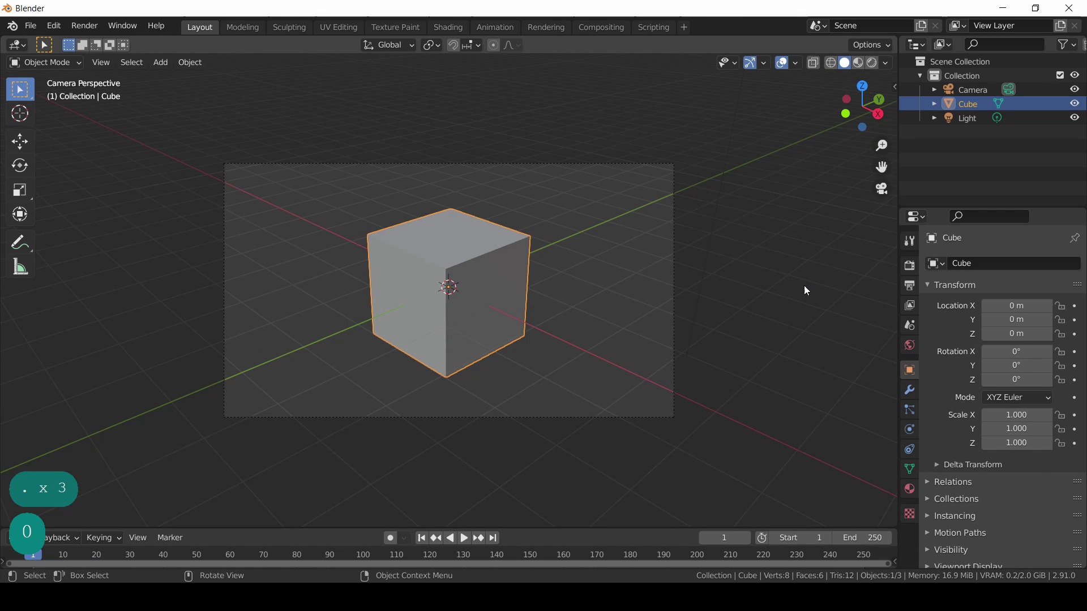
key(KP_1)
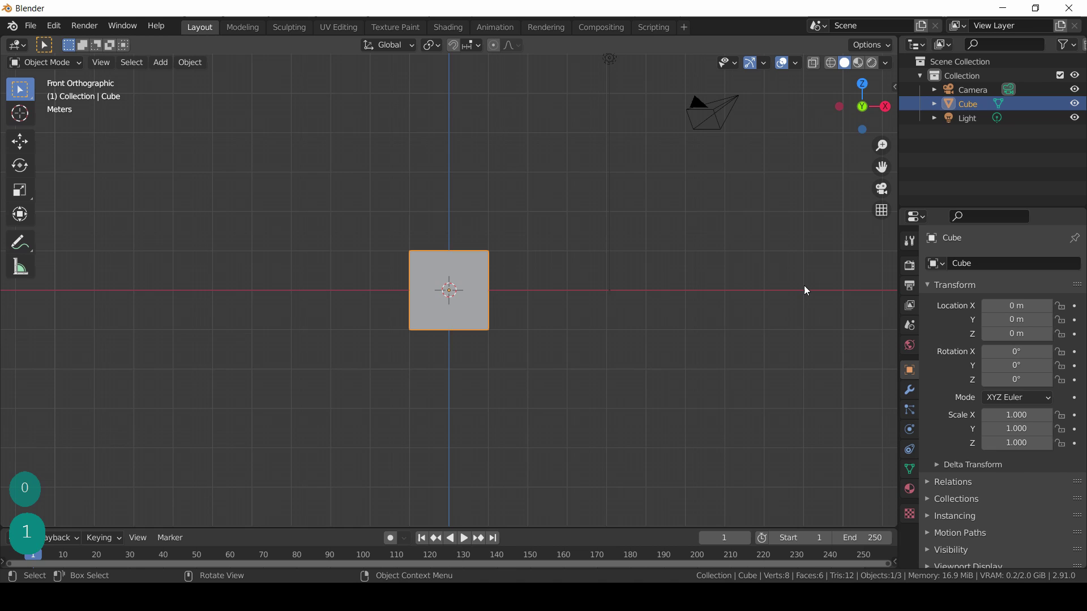
key(KP_2)
key(KP_3)
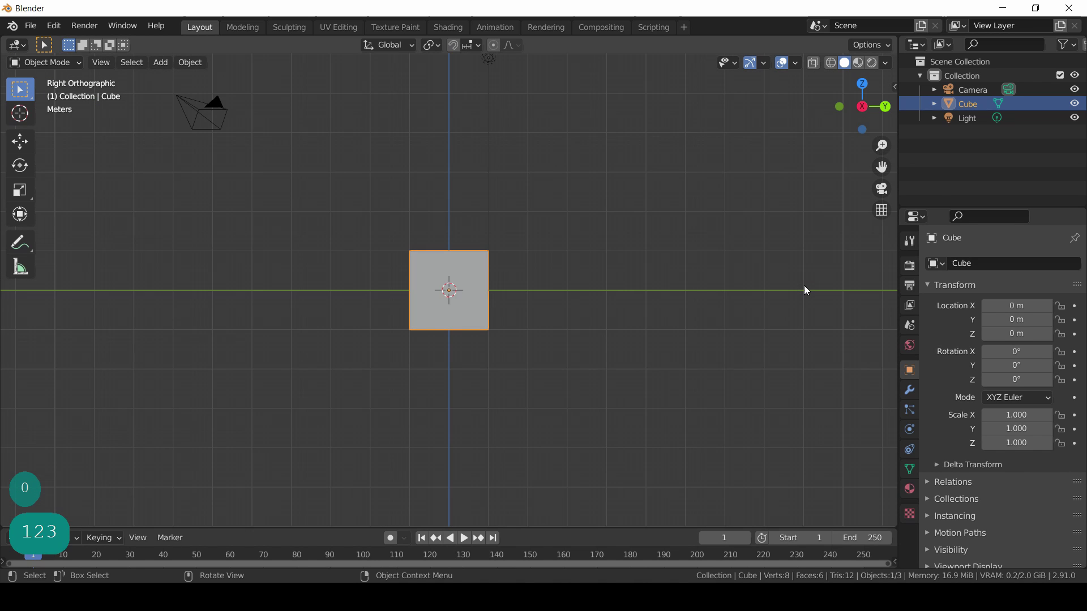
key(KP_4)
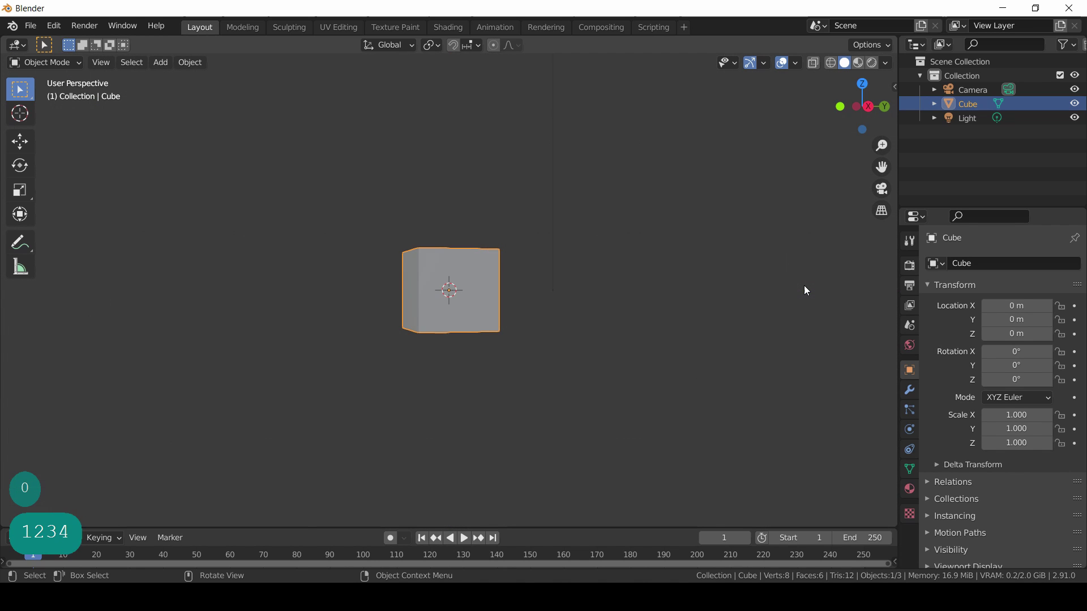
key(KP_5)
key(KP_6)
key(KP_7)
key(KP_8)
key(KP_9)
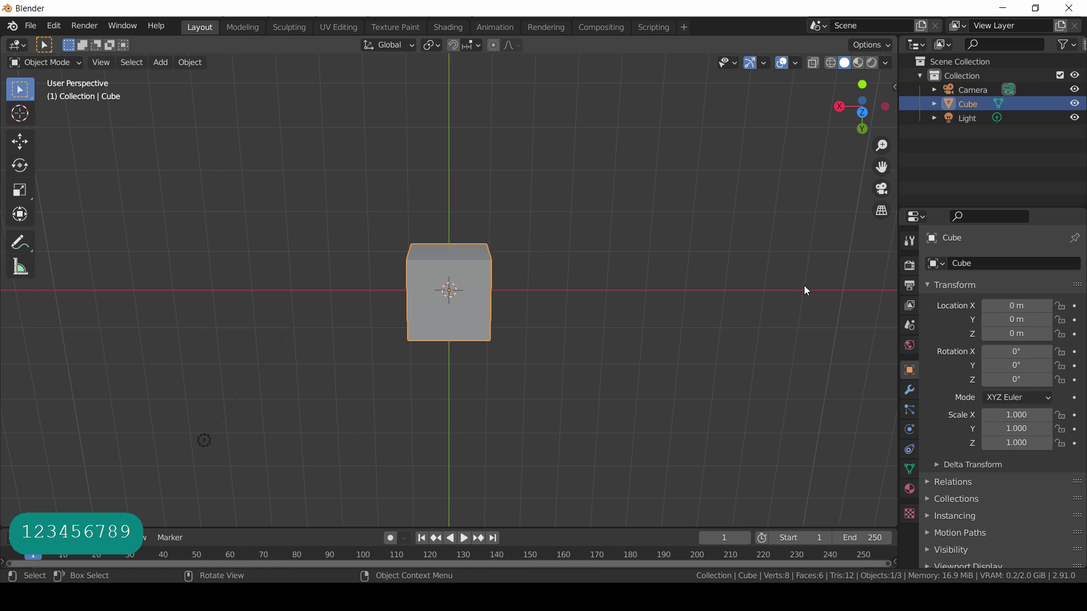
key(ctrl+KP_7)
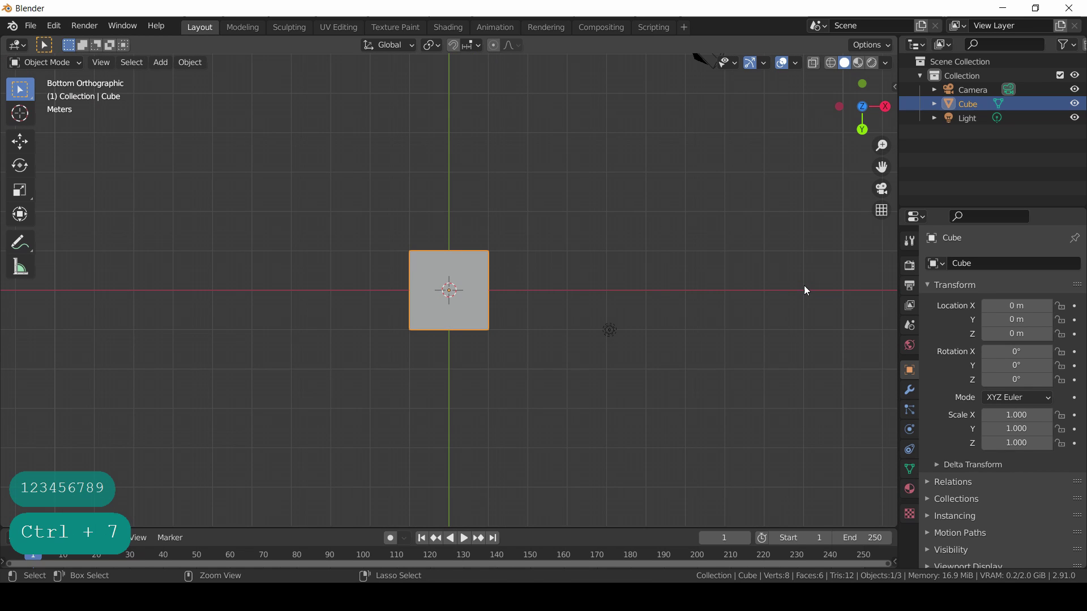
key(KP_7)
key(ctrl+KP_1)
key(KP_1)
key(ctrl+KP_3)
key(KP_3)
key(ctrl+KP_3)
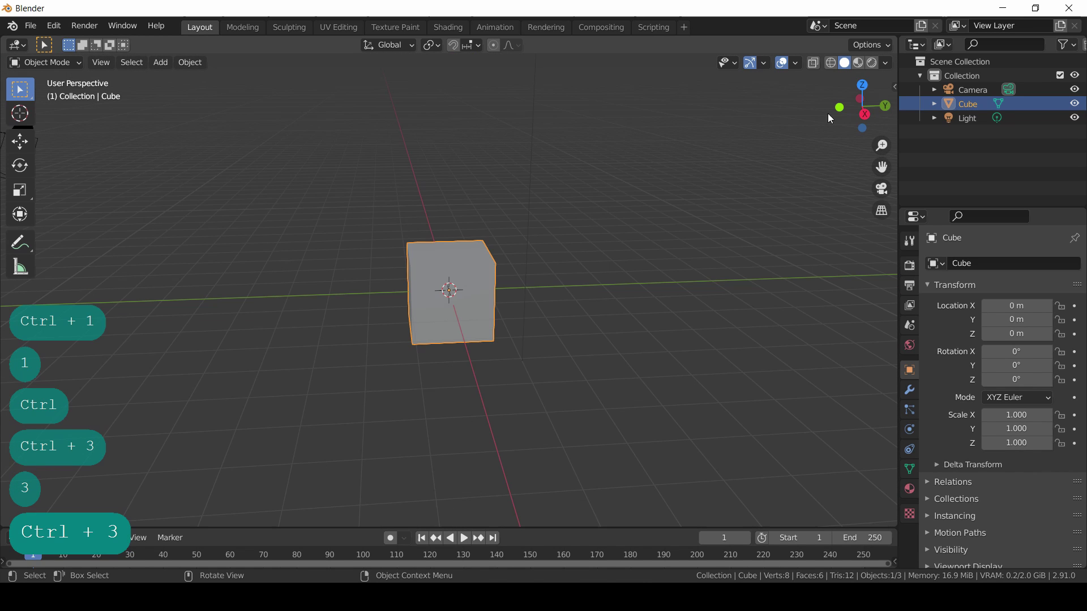
Inspect the scene from side, top, camera and orthographic views until camera and light appear.
click(863, 112)
click(862, 106)
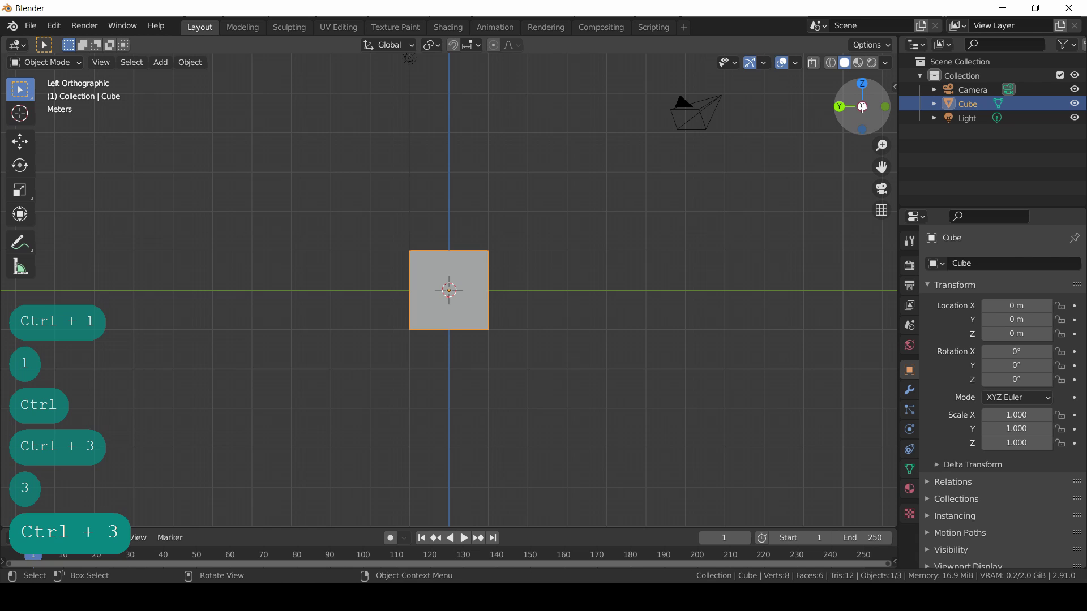
drag(839, 106, 848, 234)
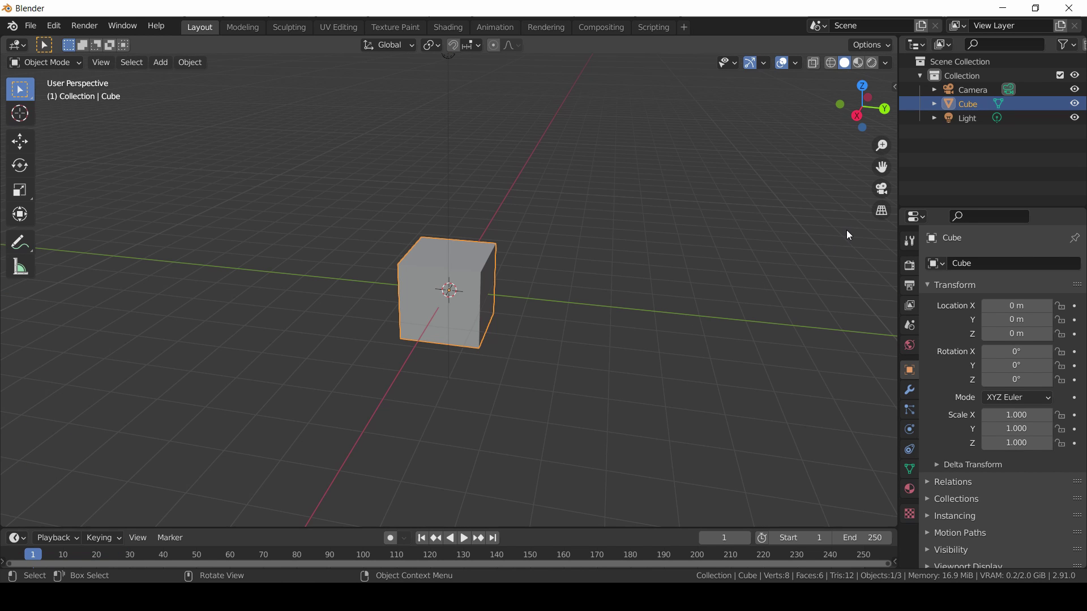
click(880, 189)
middle_drag(831, 224, 831, 221)
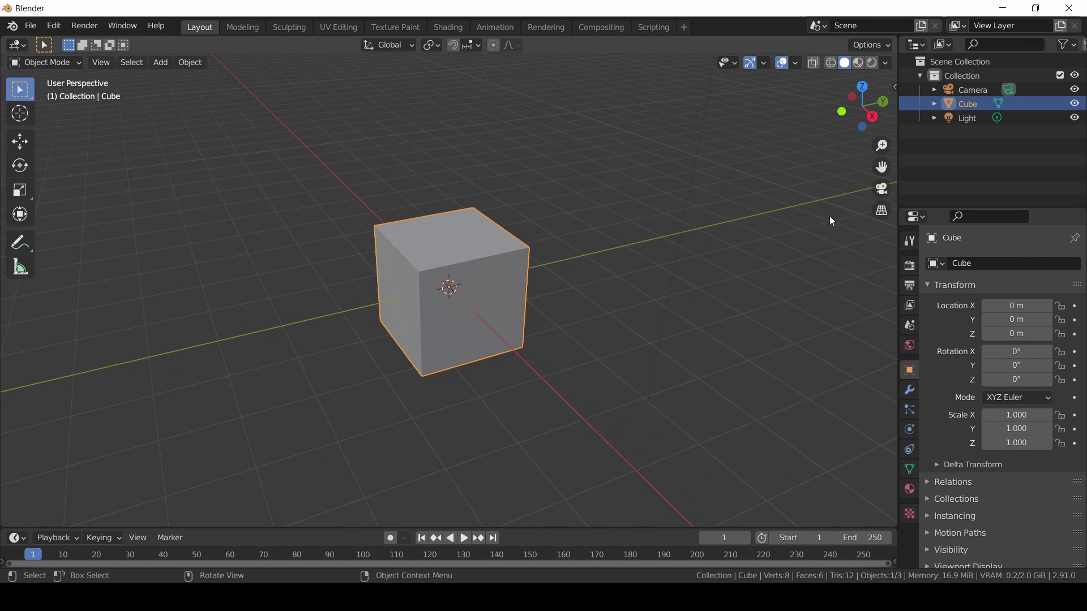
drag(880, 146, 890, 181)
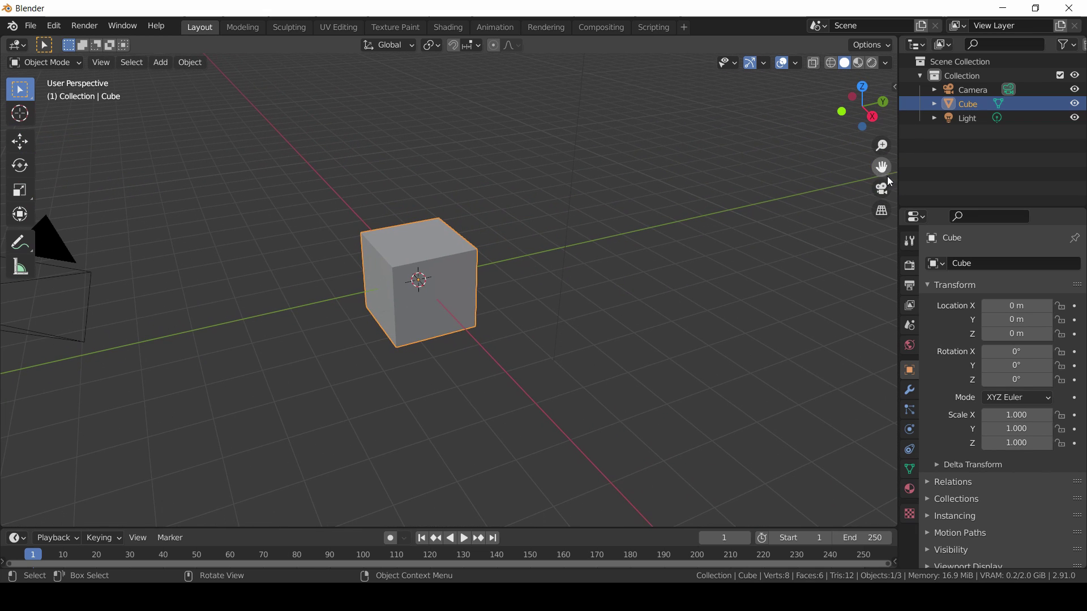
click(882, 211)
middle_drag(812, 253, 804, 232)
click(881, 211)
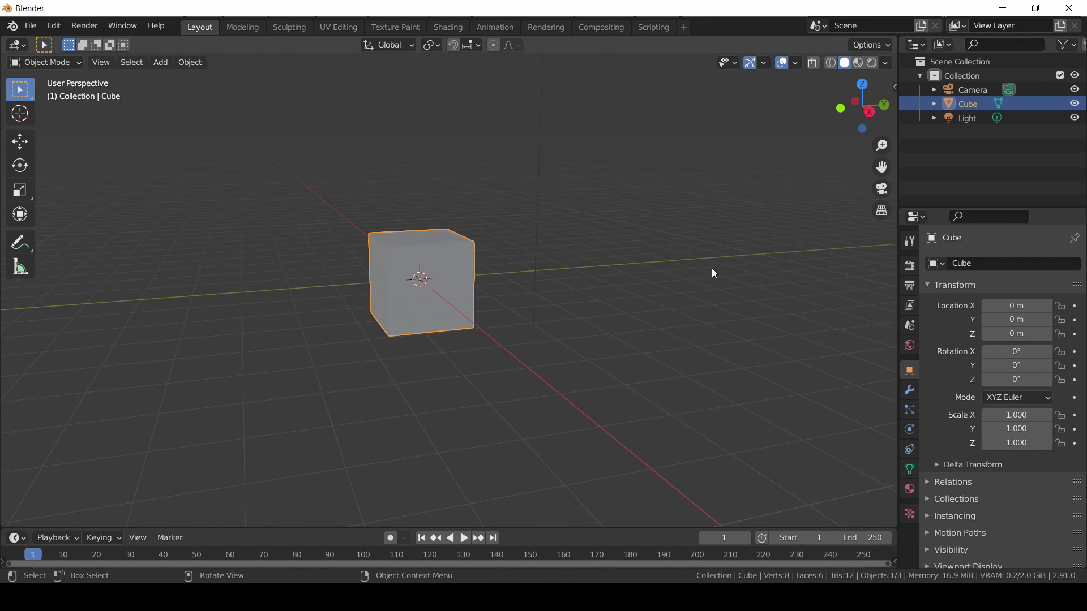
middle_drag(712, 271, 623, 362)
key(g)
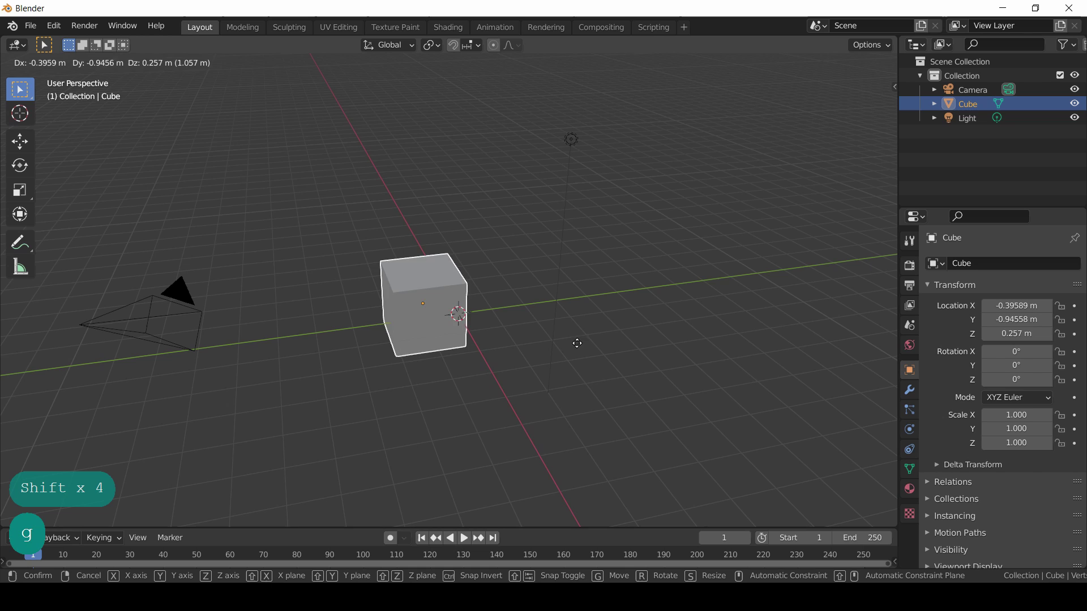
right_click(594, 317)
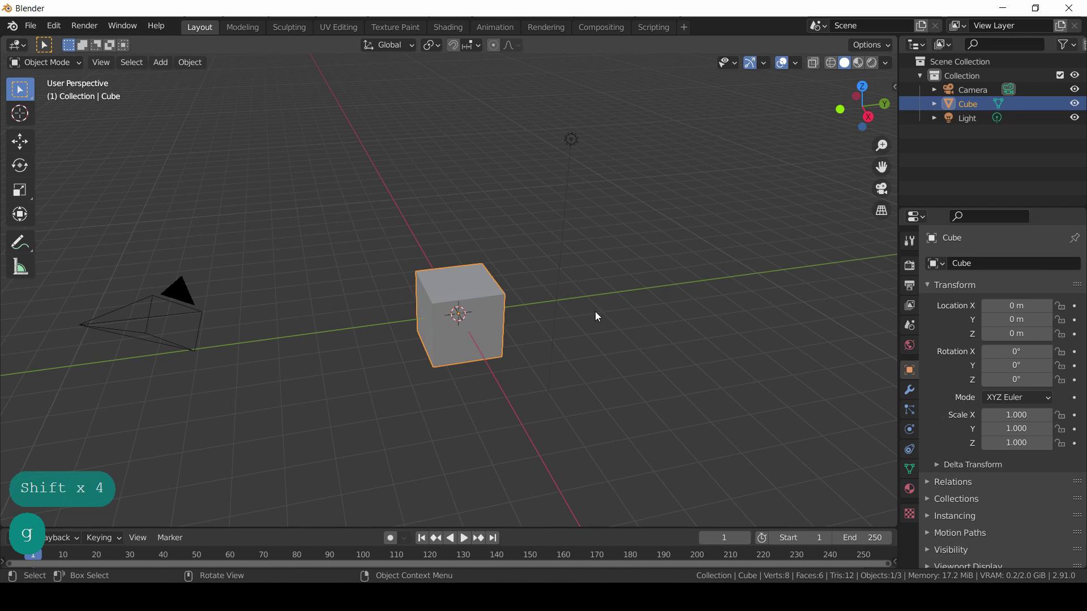
key(r)
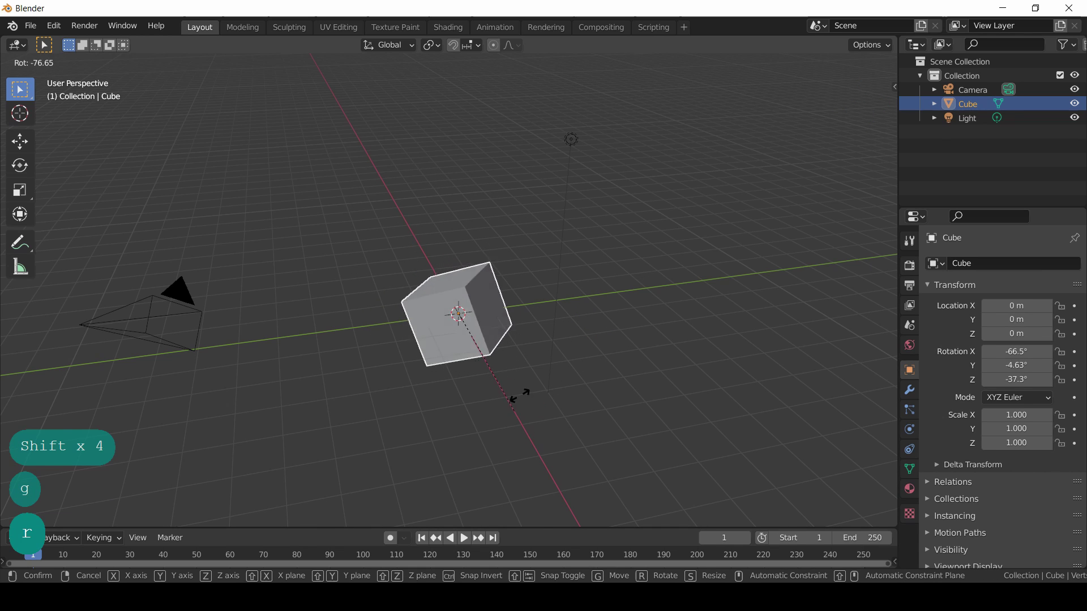
key(x)
key(z)
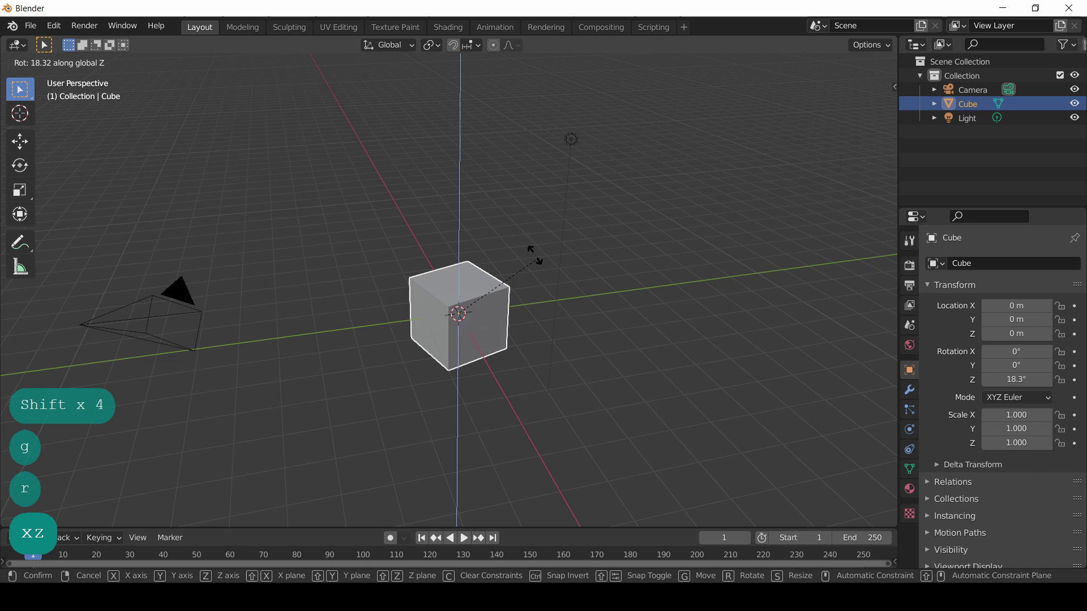
key(y)
right_click(546, 339)
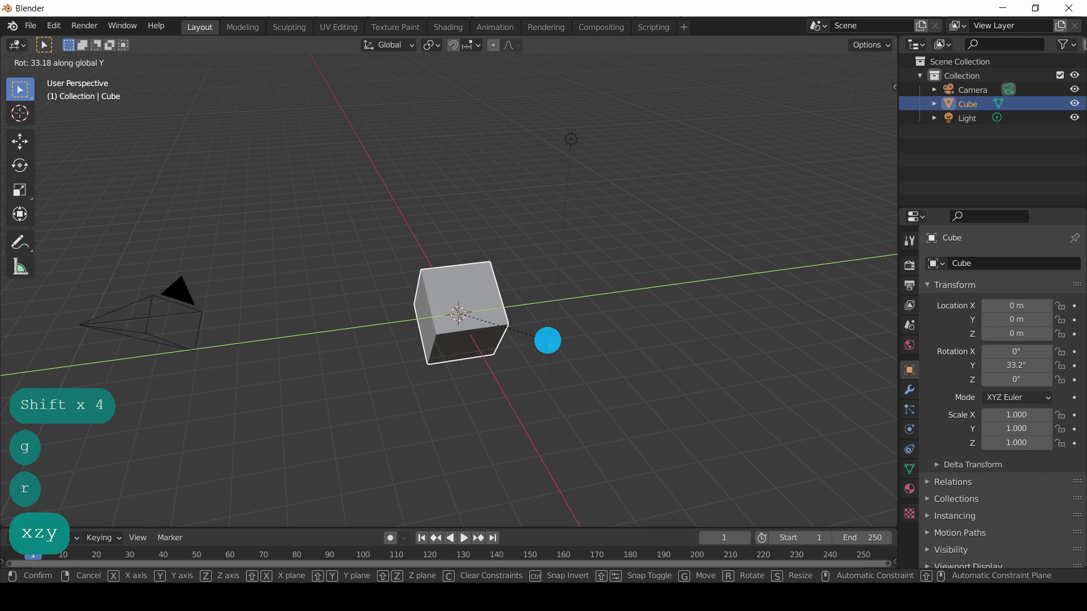
key(g)
key(x)
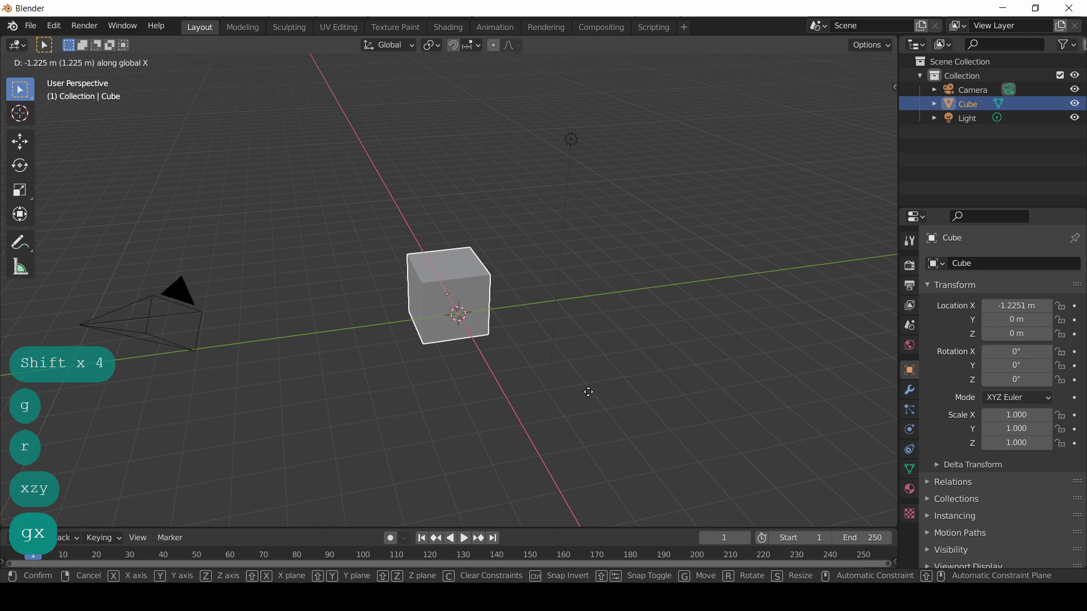
key(z)
key(y)
click(575, 365)
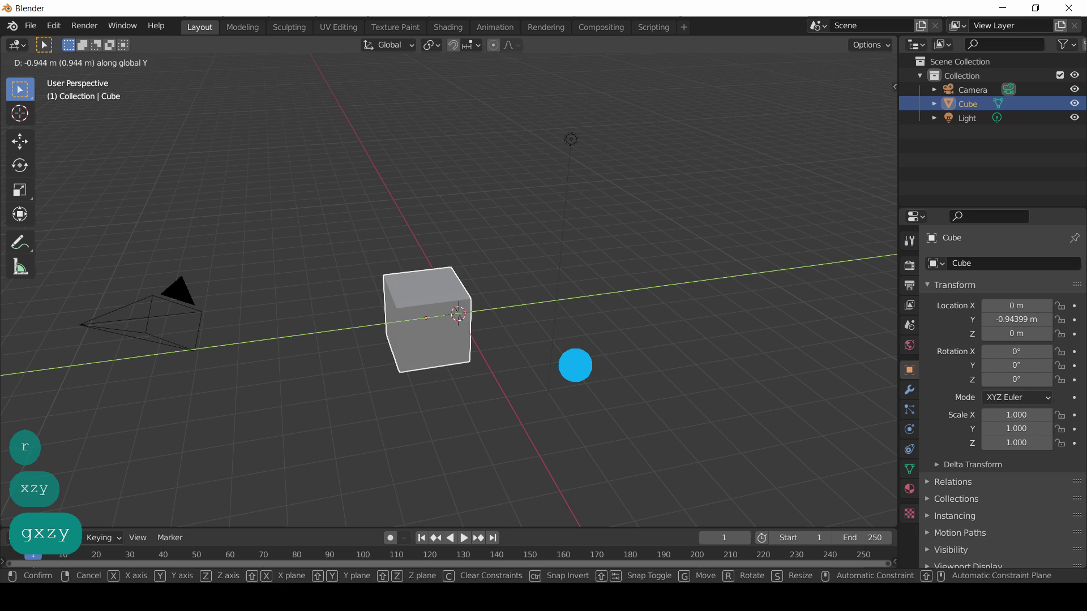
key(r)
key(r)
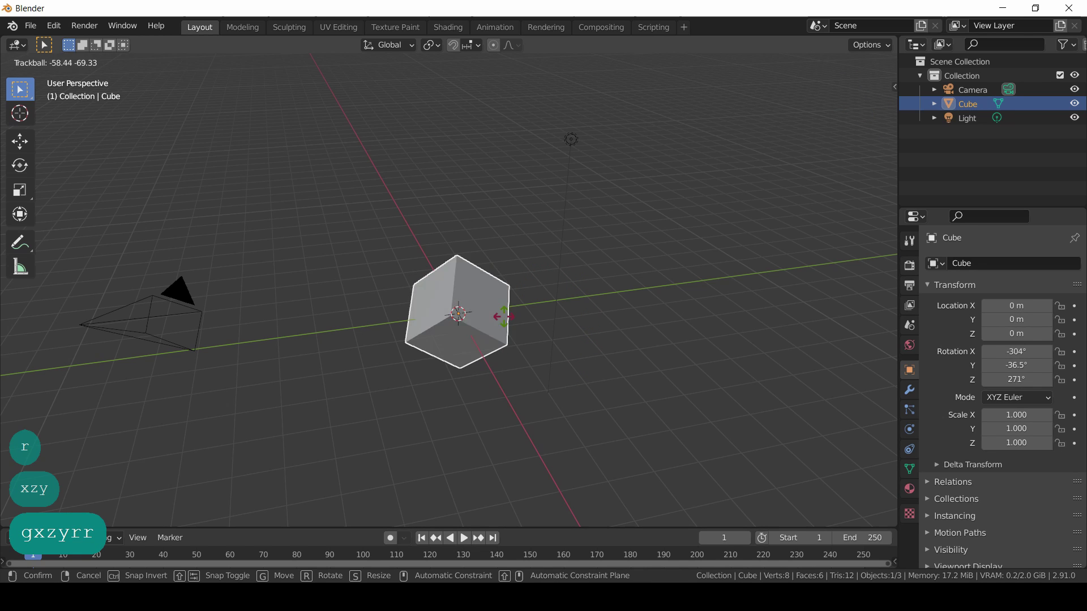
right_click(577, 377)
key(s)
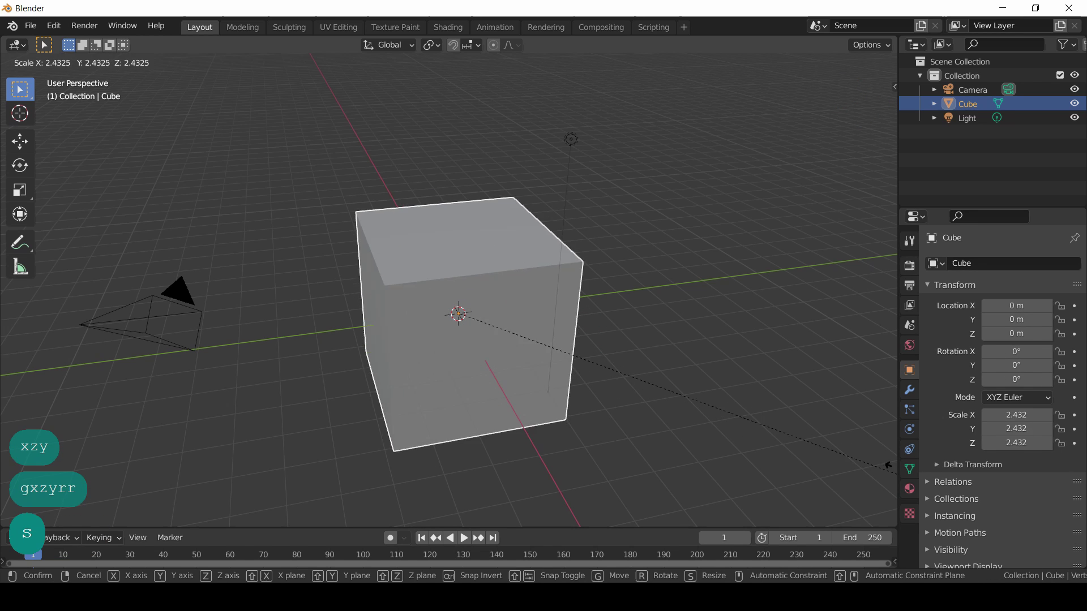
key(s)
key(x)
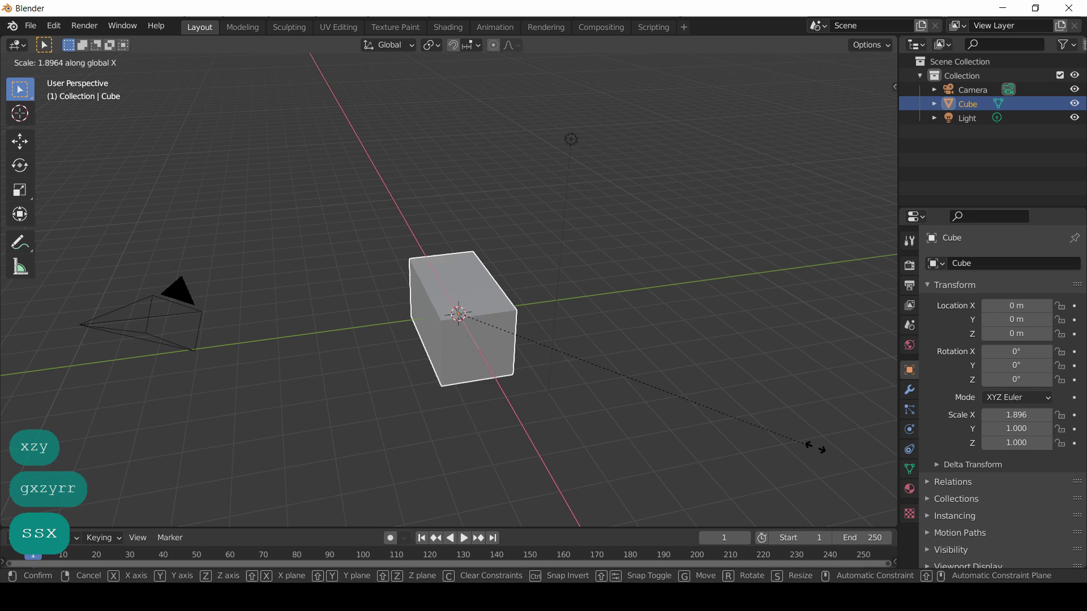
key(z)
key(y)
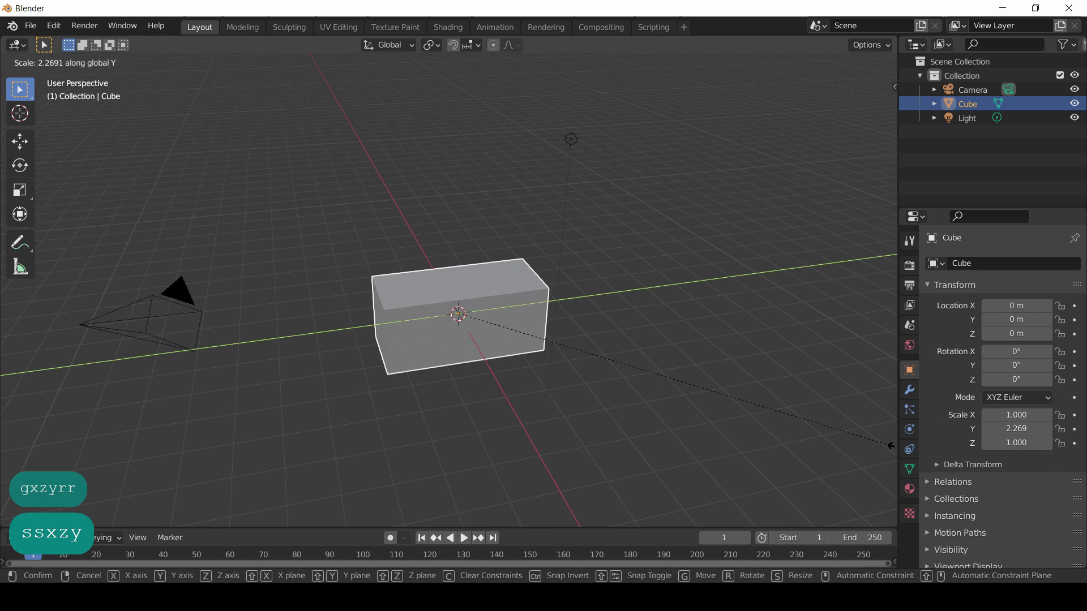
right_click(749, 402)
Enlarge the timeline and keyframe the cube's location at frame 1.
middle_drag(749, 408, 597, 502)
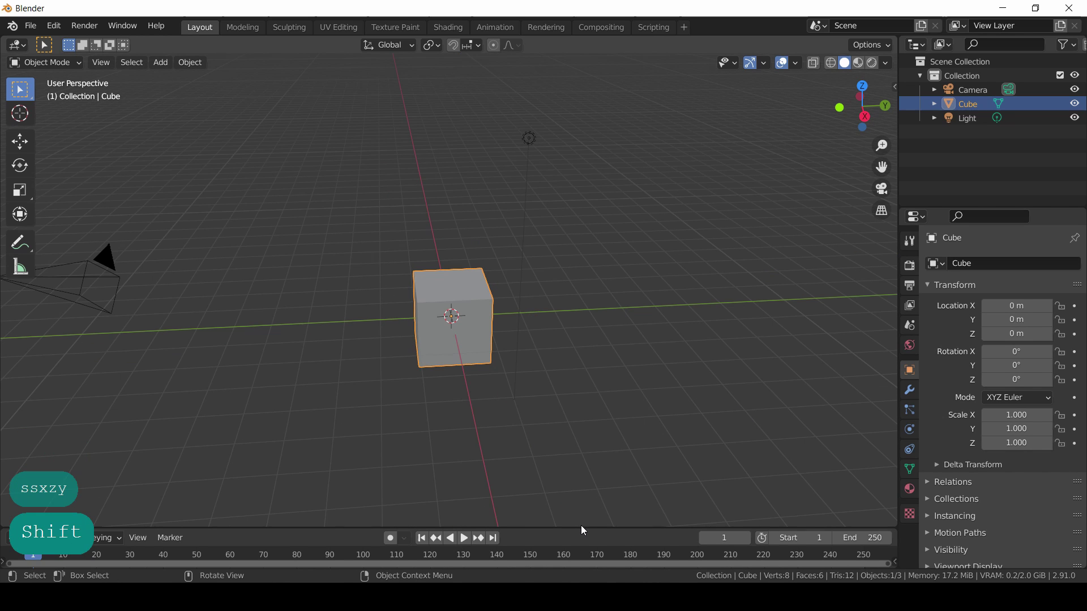
drag(583, 529, 578, 470)
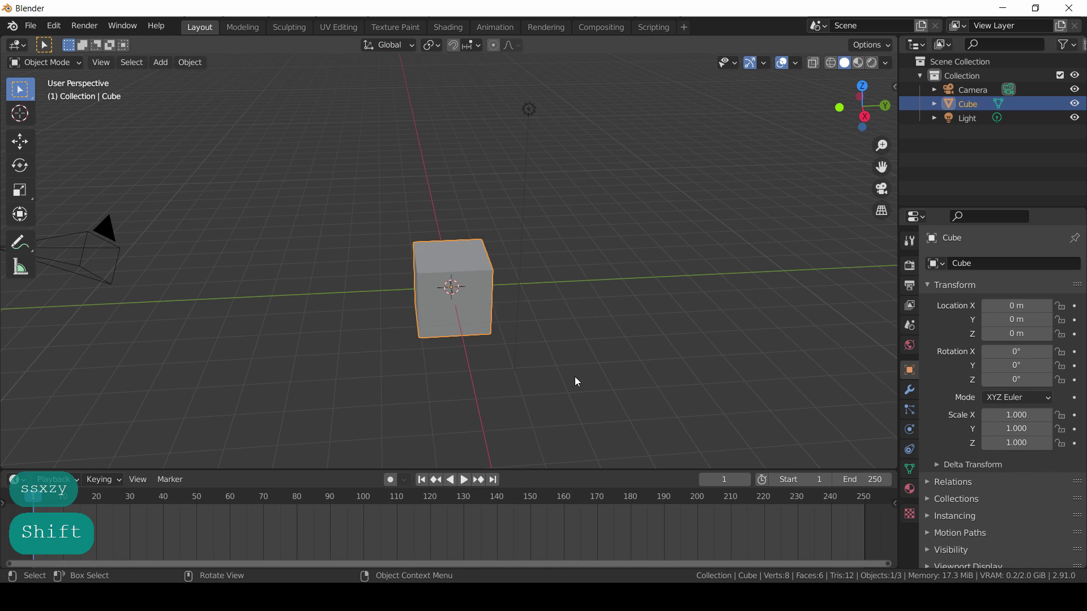
key(i)
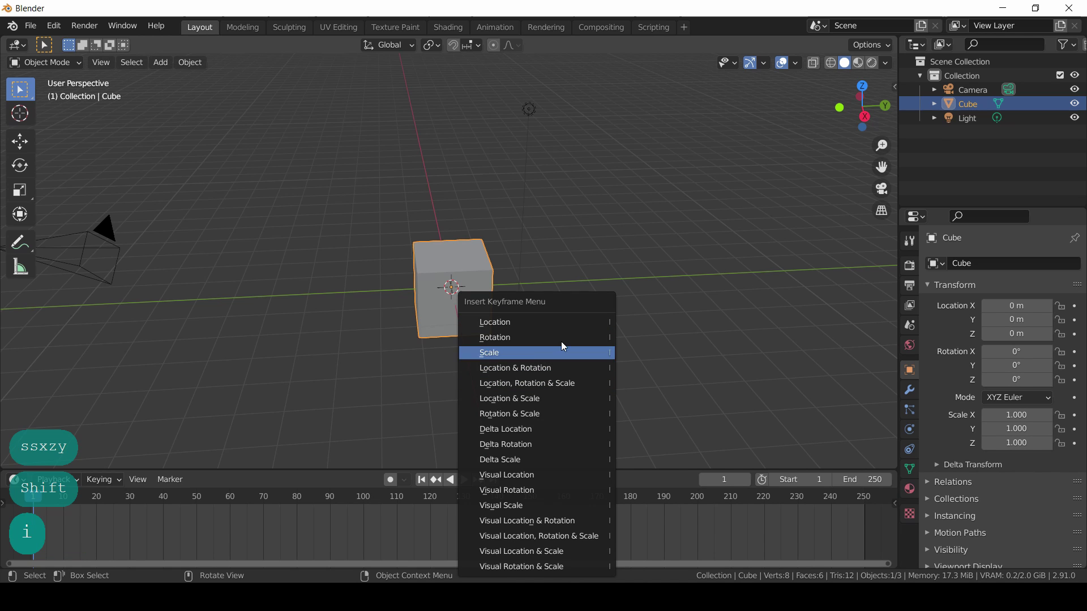
click(555, 322)
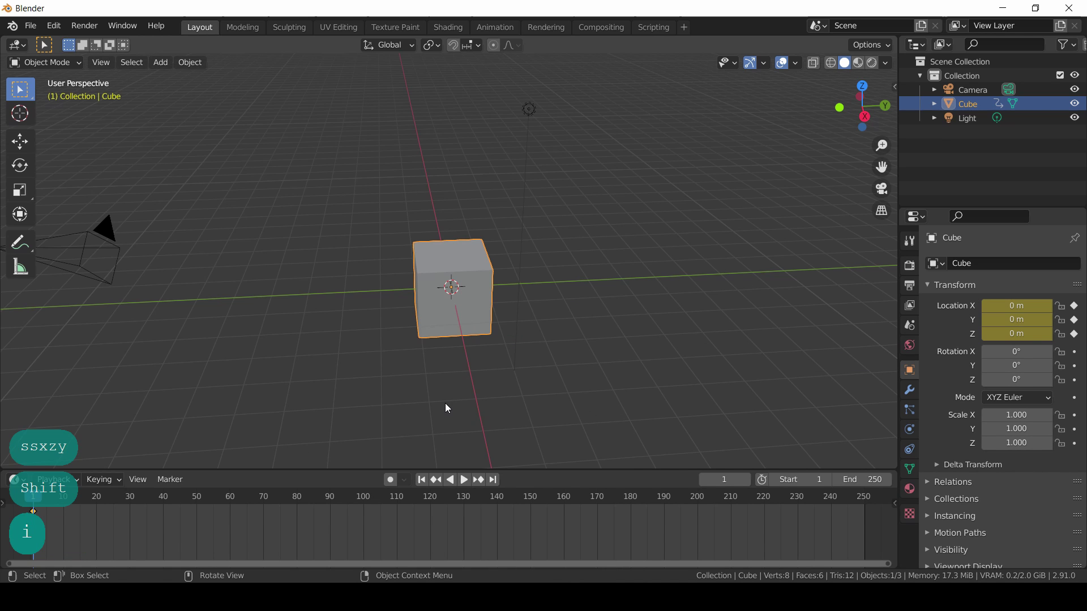
Slide the cube along the global Y axis.
key(g)
key(y)
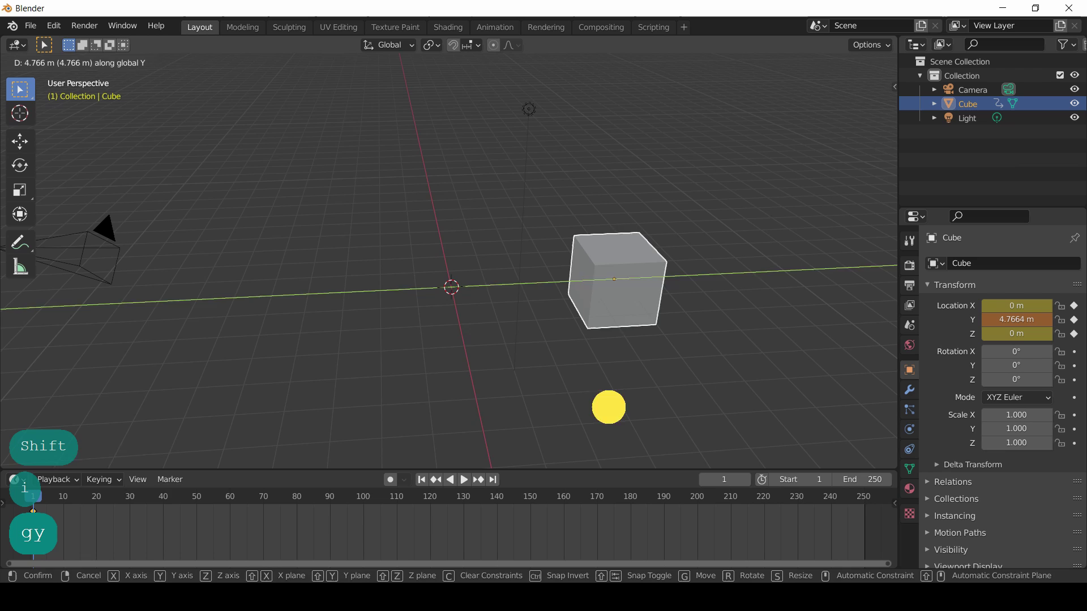
click(608, 407)
At frame 10, place the cube 4.83 m along Y, keyframe its location, and return to frame 1.
click(63, 496)
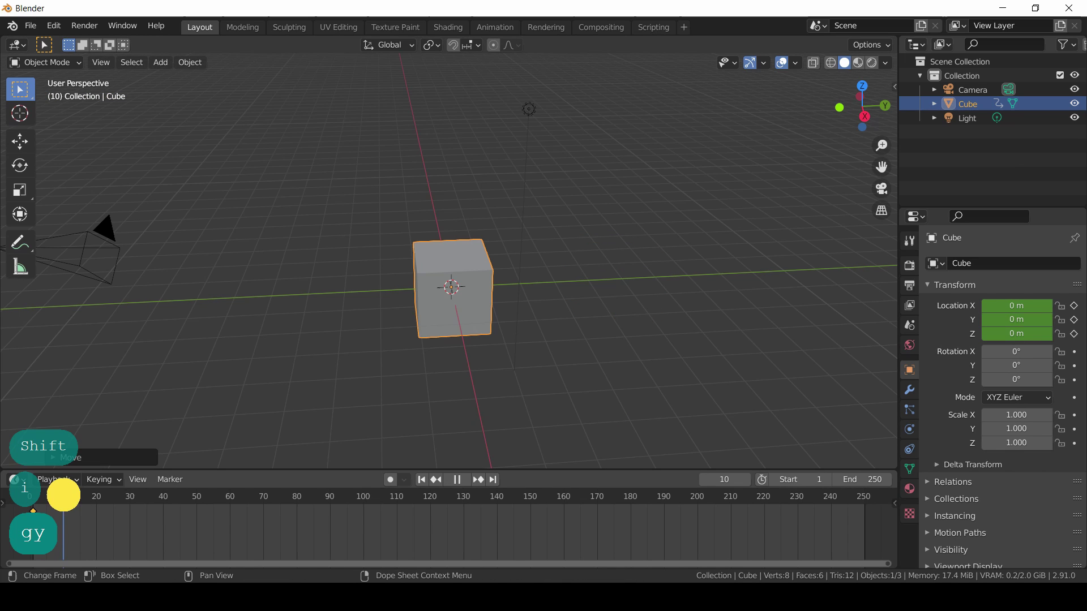
key(g)
key(y)
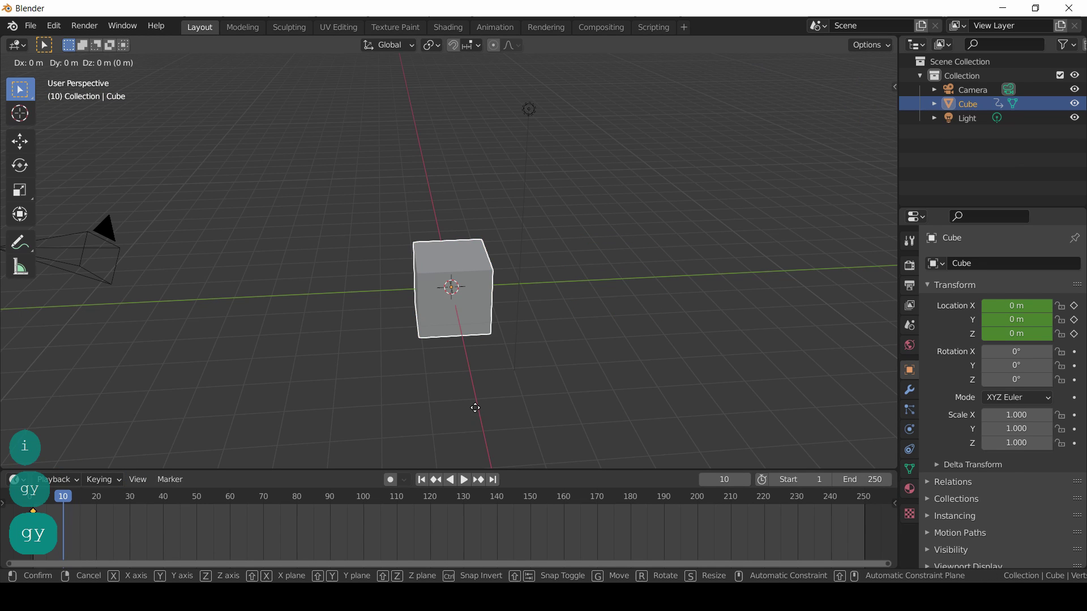
click(623, 400)
key(i)
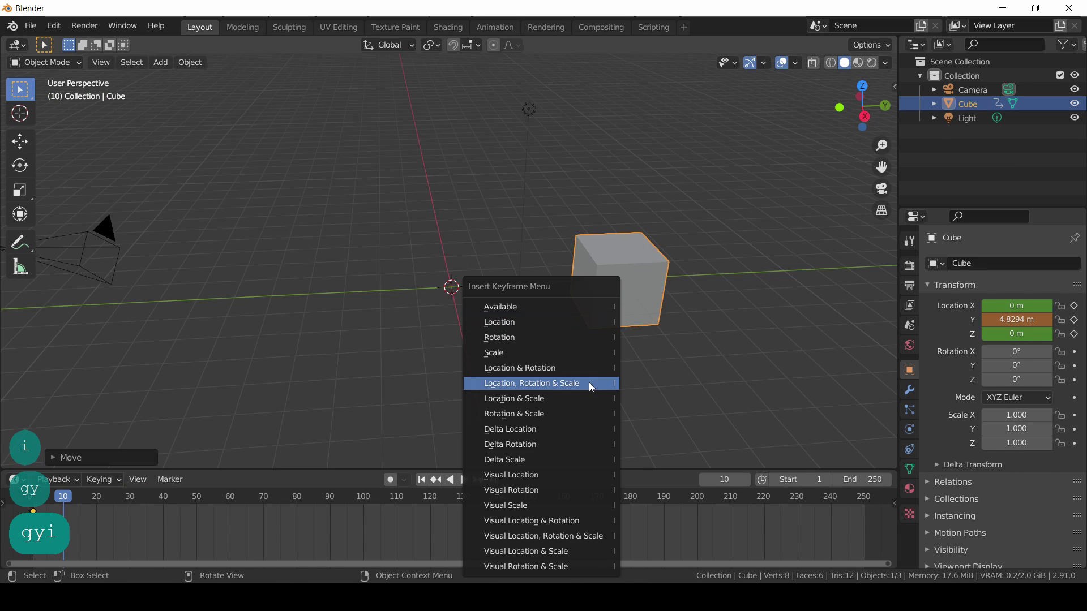
click(567, 322)
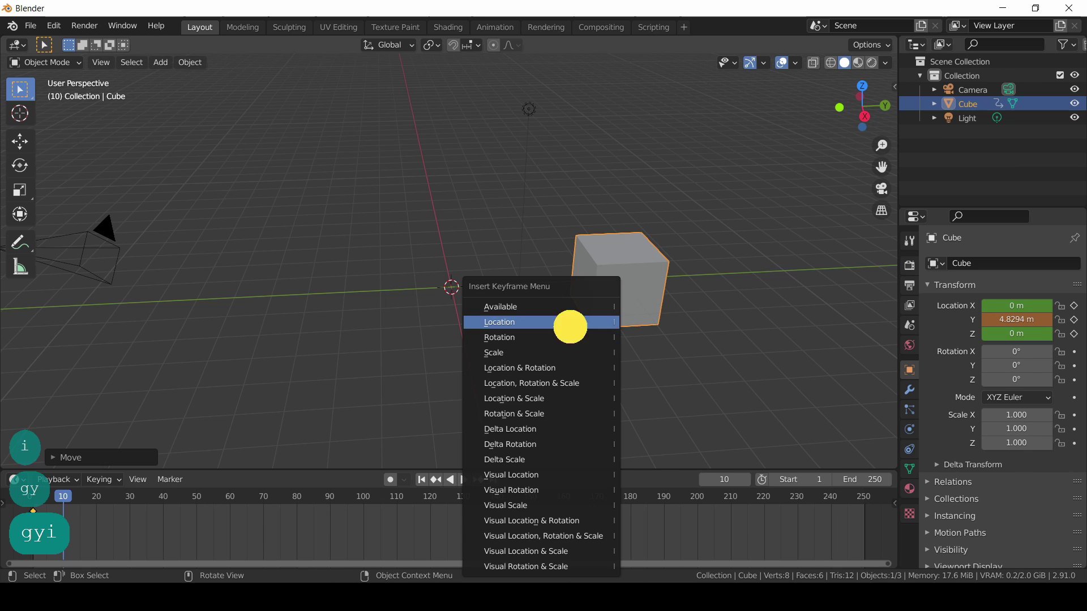
click(34, 497)
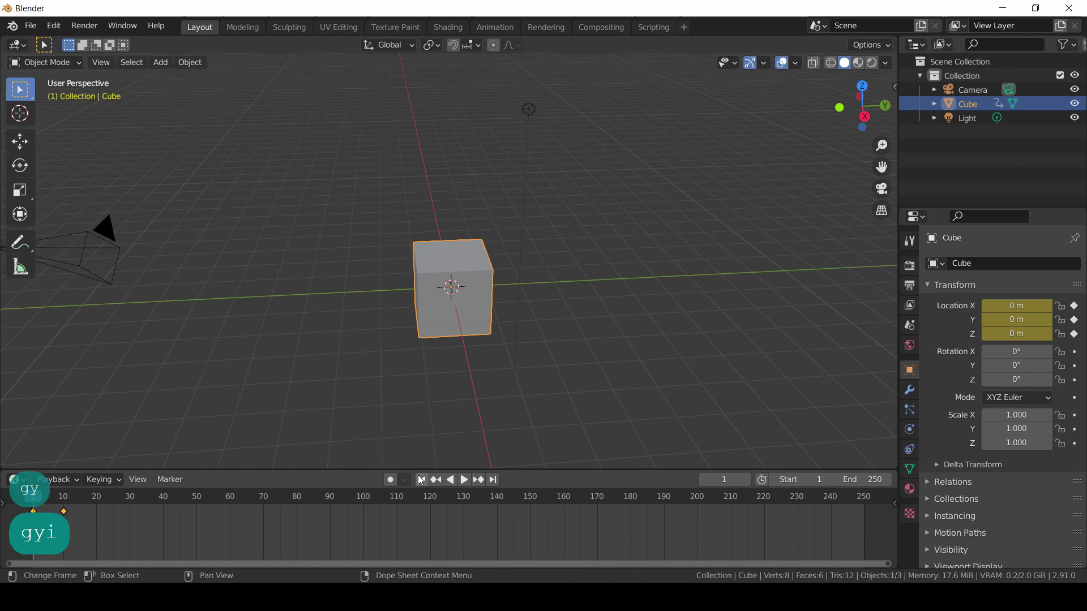
Move the second keyframe to around frame 70 and preview the playback.
key(space)
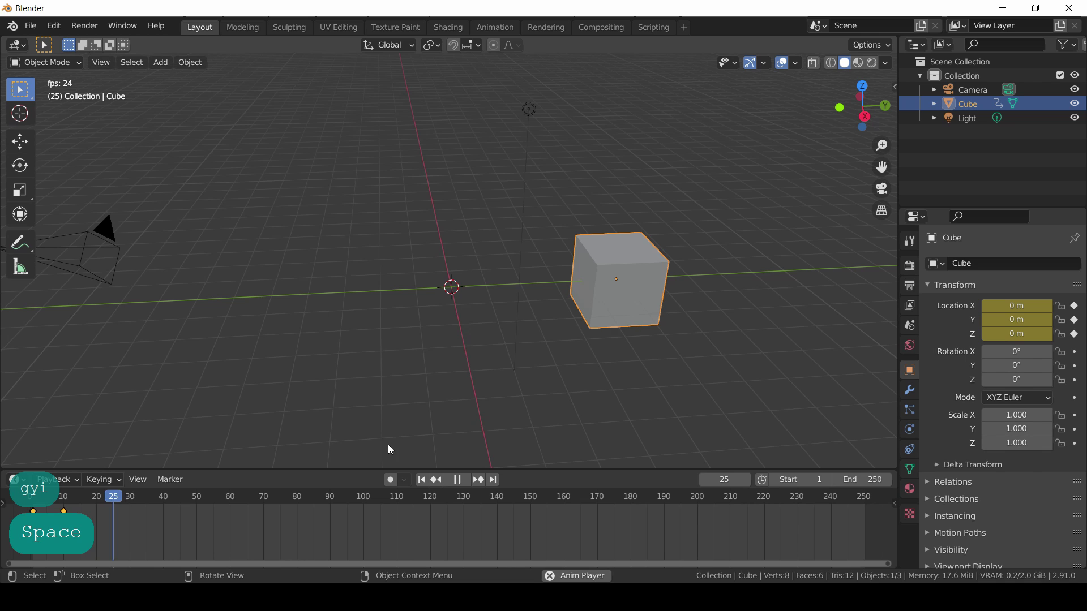
key(space)
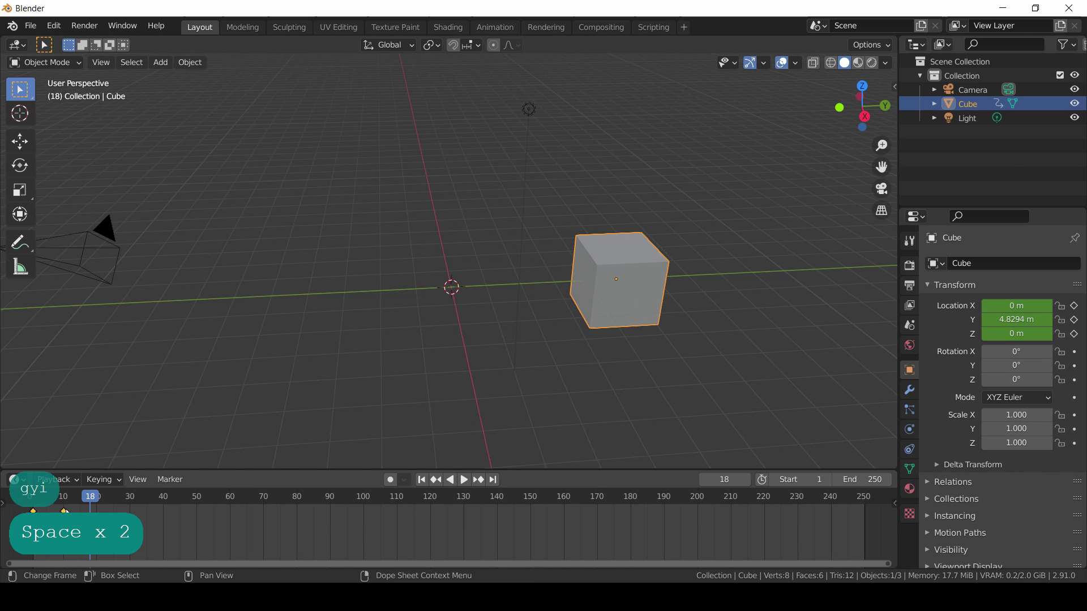
click(65, 512)
key(g)
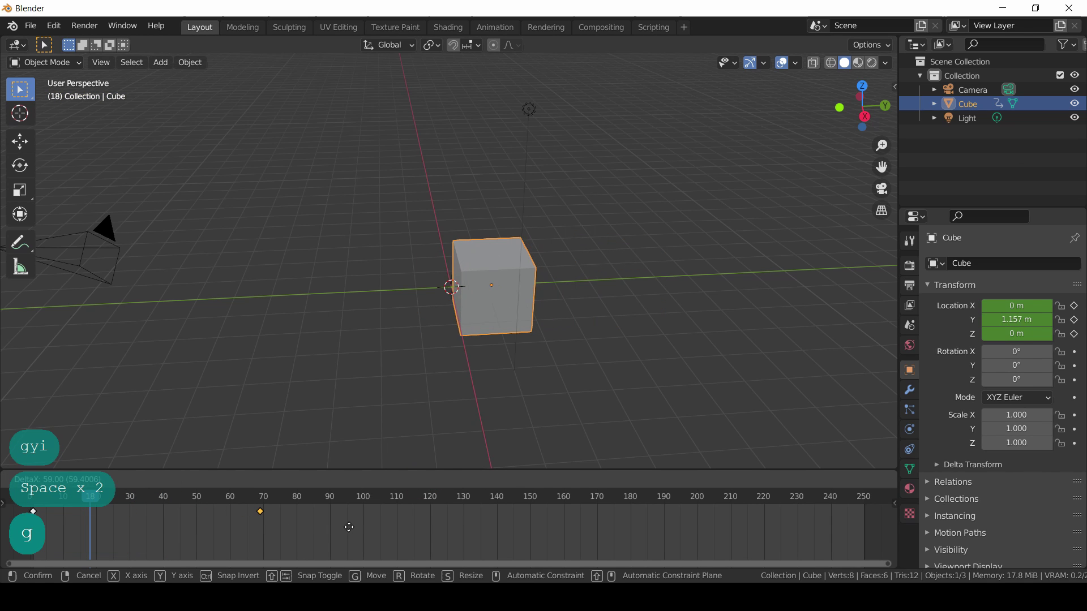
click(440, 481)
key(space)
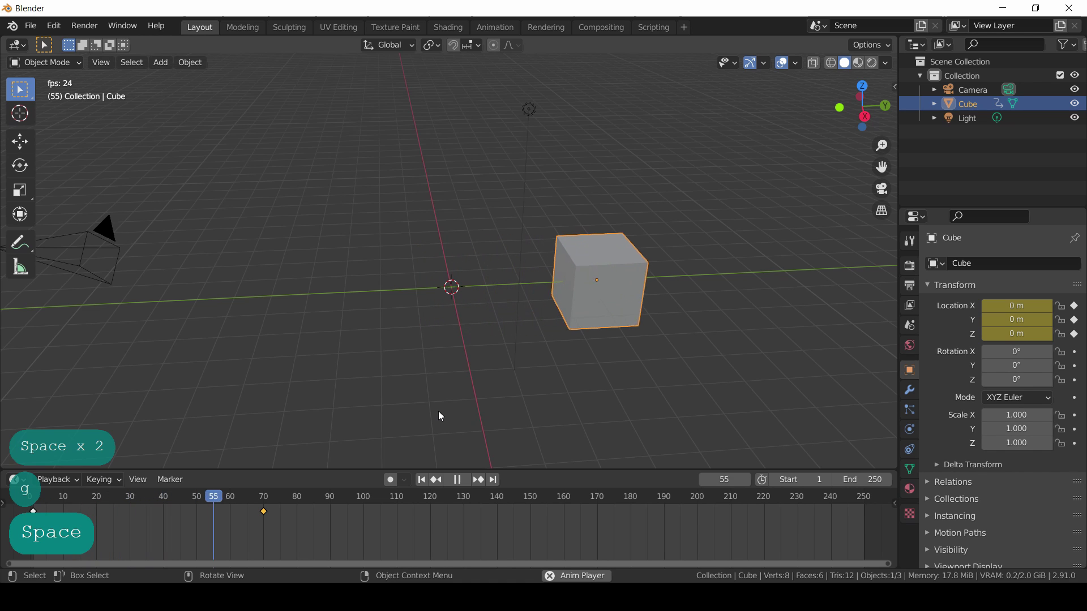
key(space)
Set all keyframes to Linear interpolation and preview the motion.
key(a)
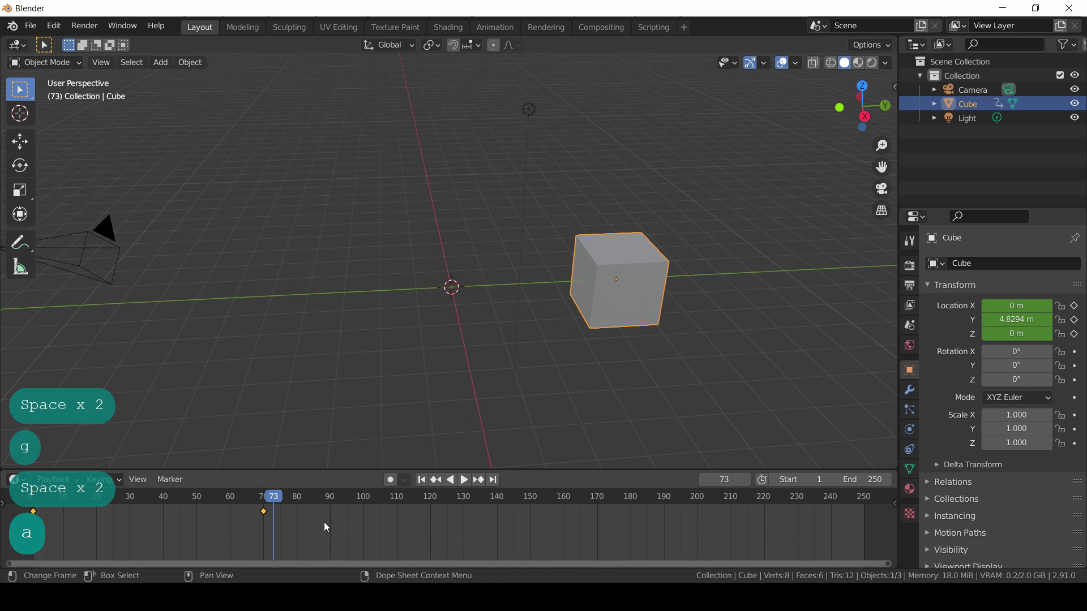
key(t)
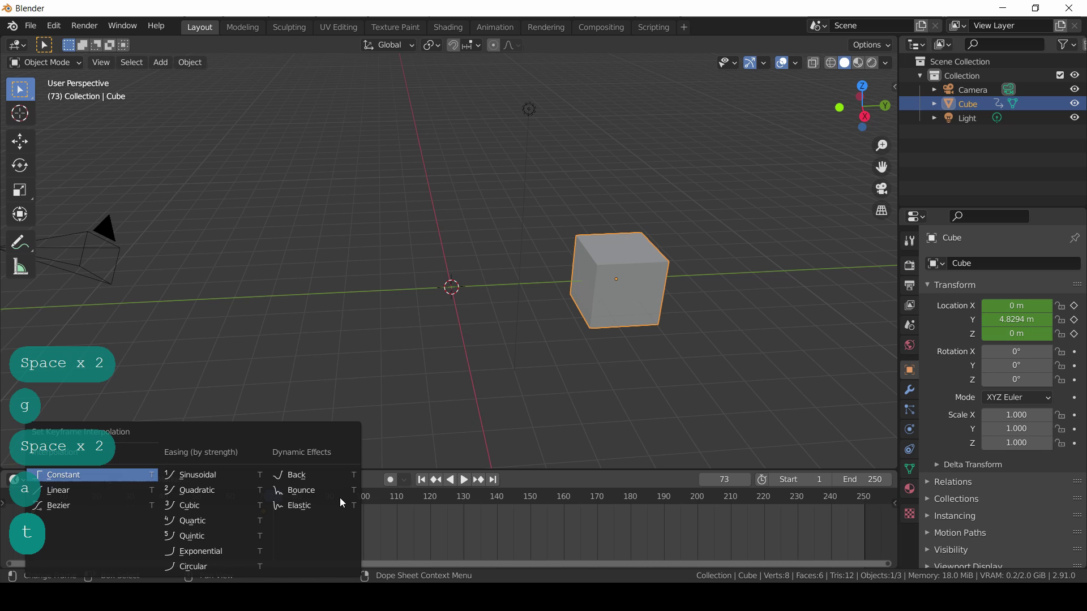
click(102, 488)
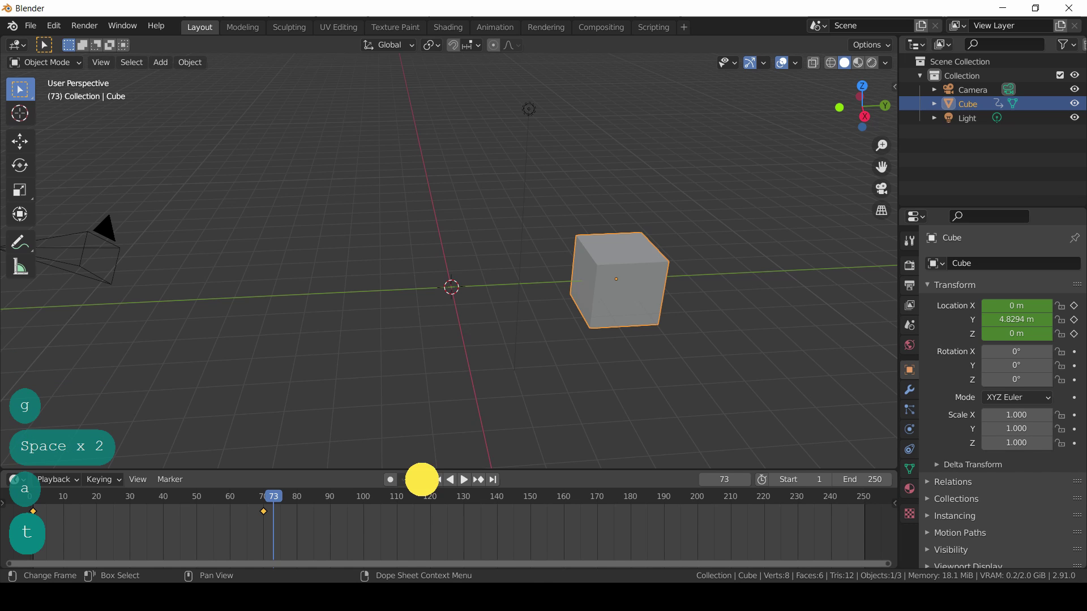
key(space)
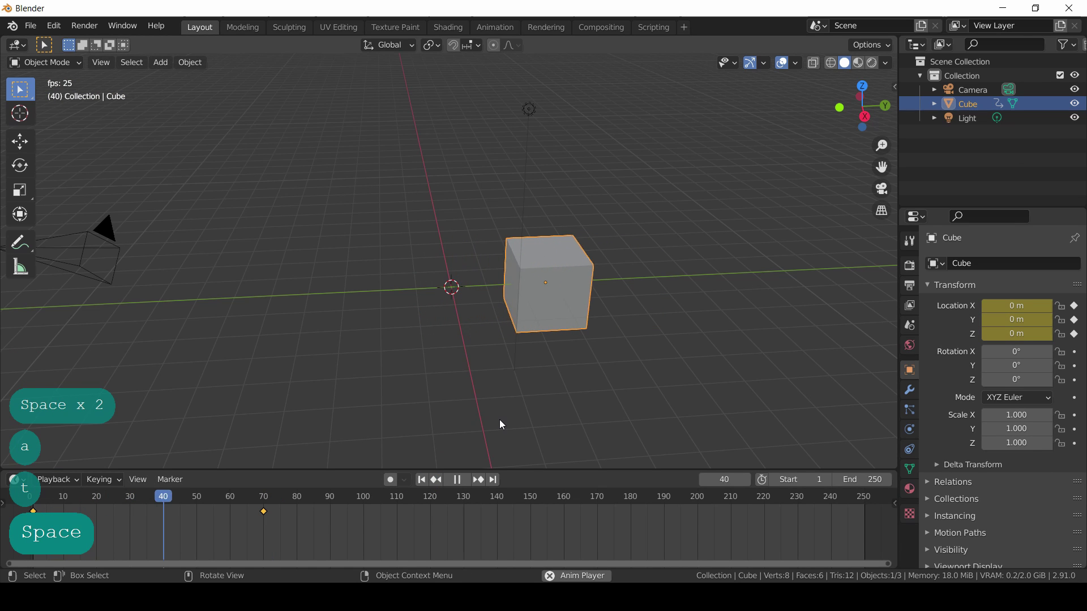
key(space)
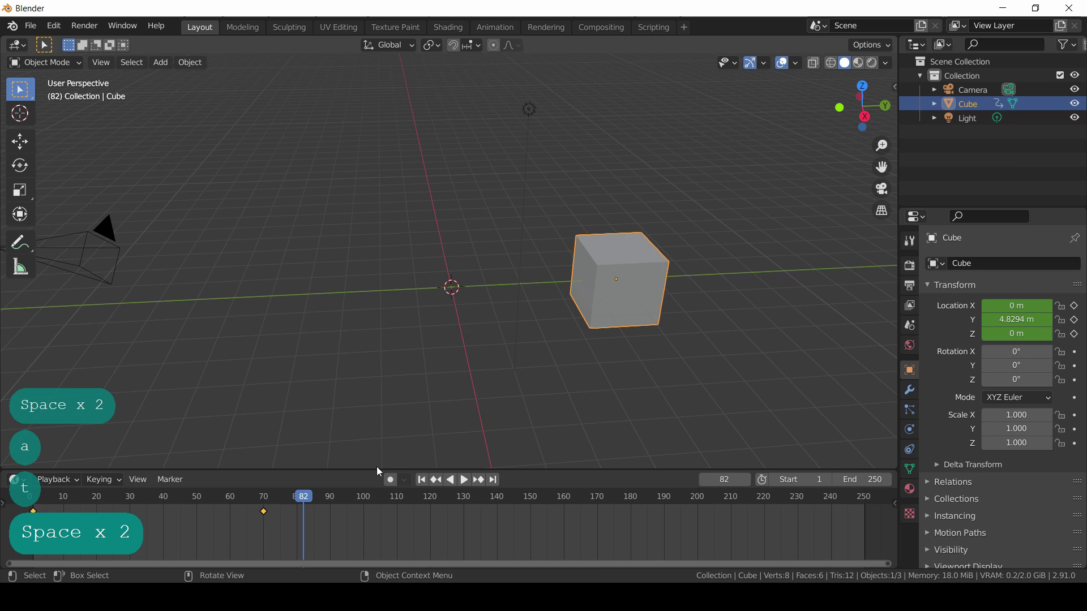
Switch the keyframes to Bezier easing, preview it, and return to frame 1.
key(t)
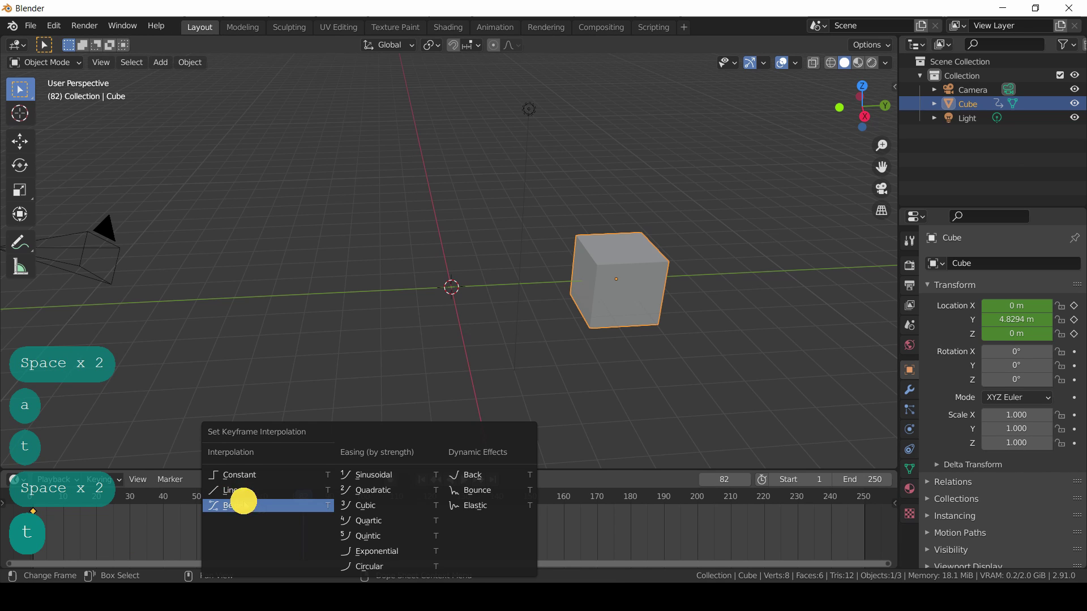
click(243, 503)
key(space)
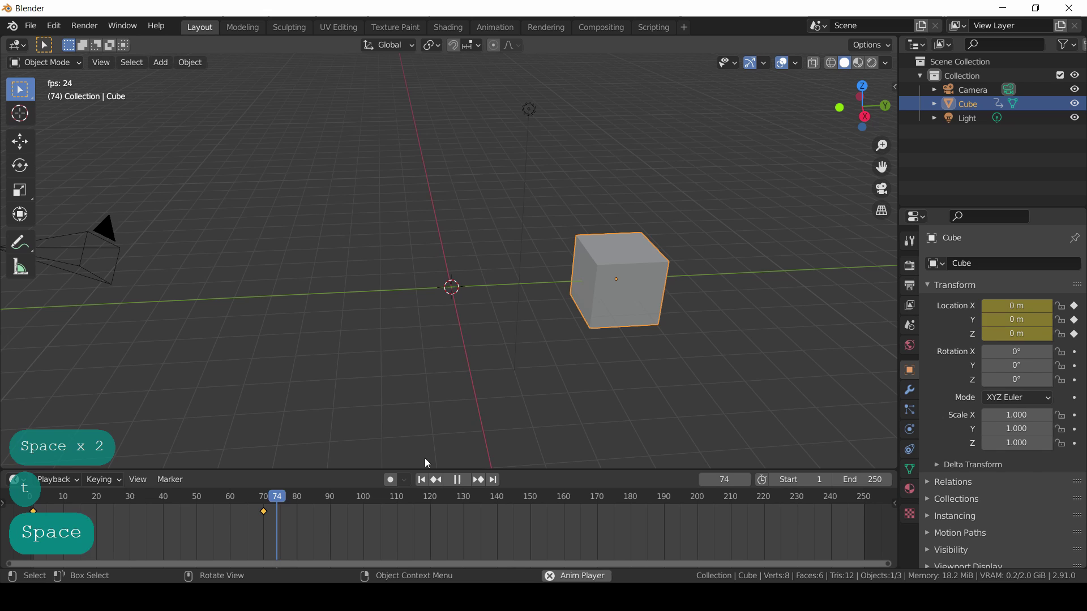
key(space)
click(421, 479)
middle_drag(475, 376, 476, 383)
click(54, 25)
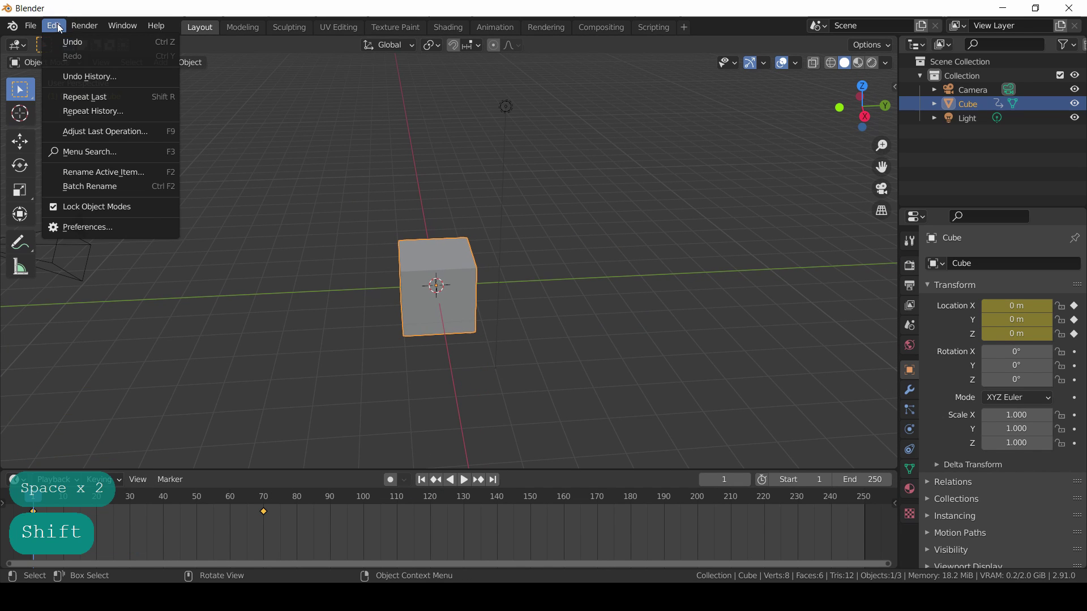
click(76, 227)
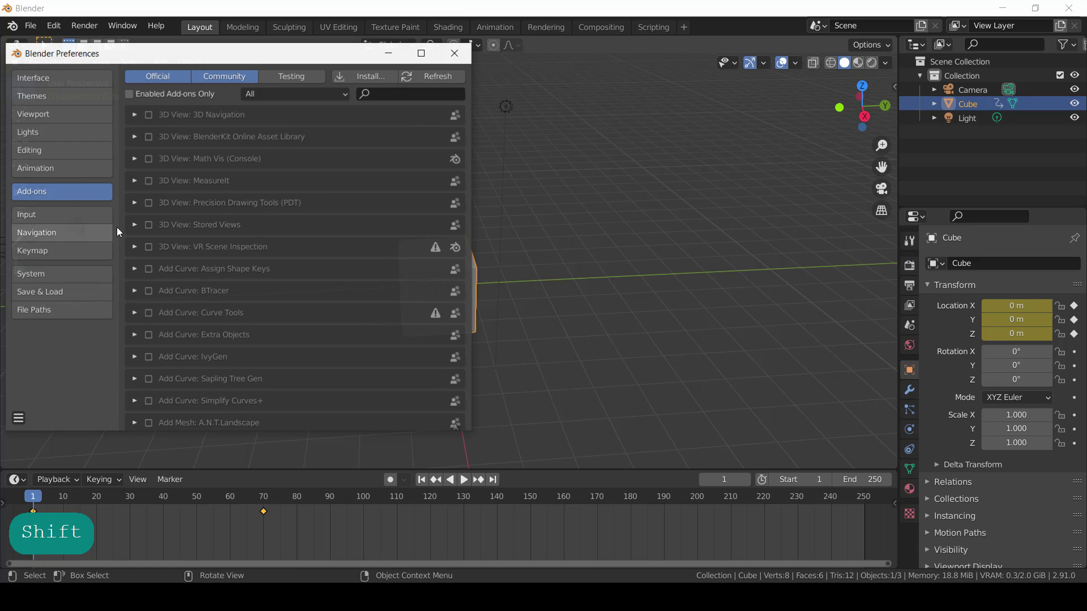
scroll(211, 144, down, 5)
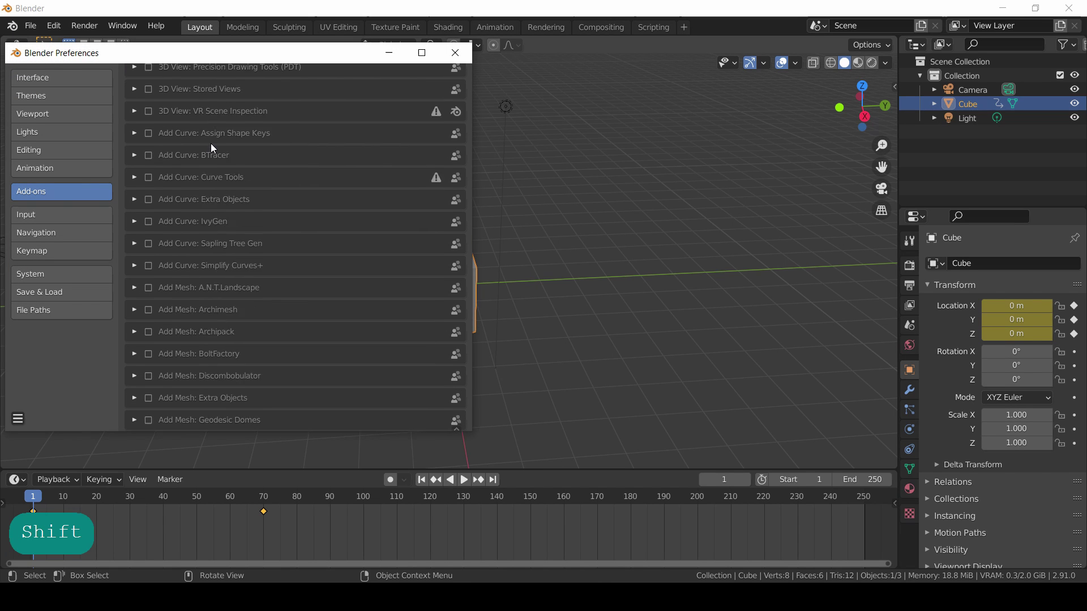
scroll(210, 144, up, 5)
click(77, 114)
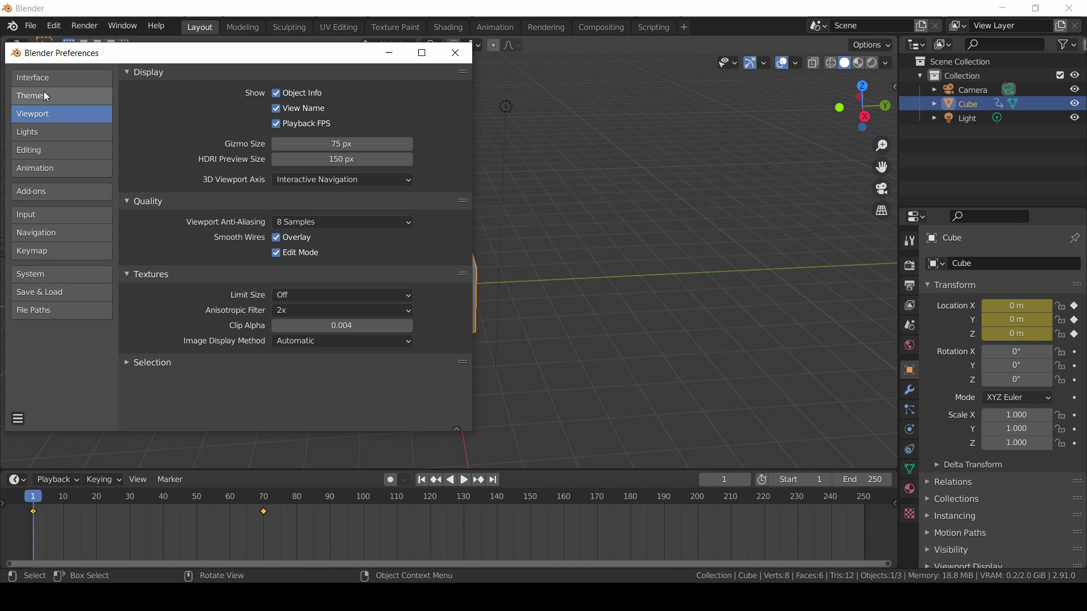
click(43, 92)
click(44, 77)
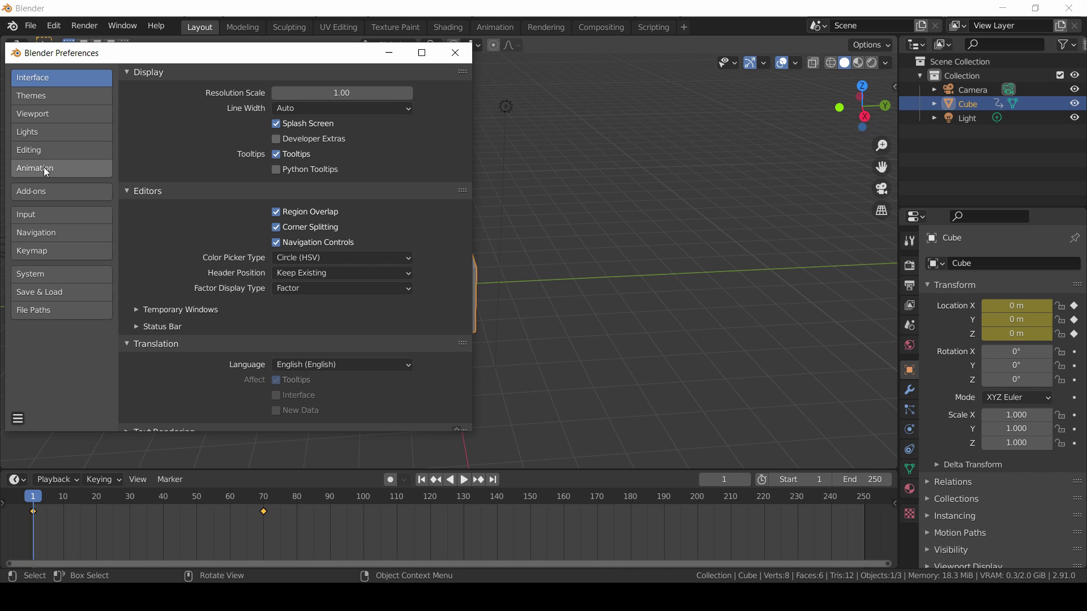
click(455, 56)
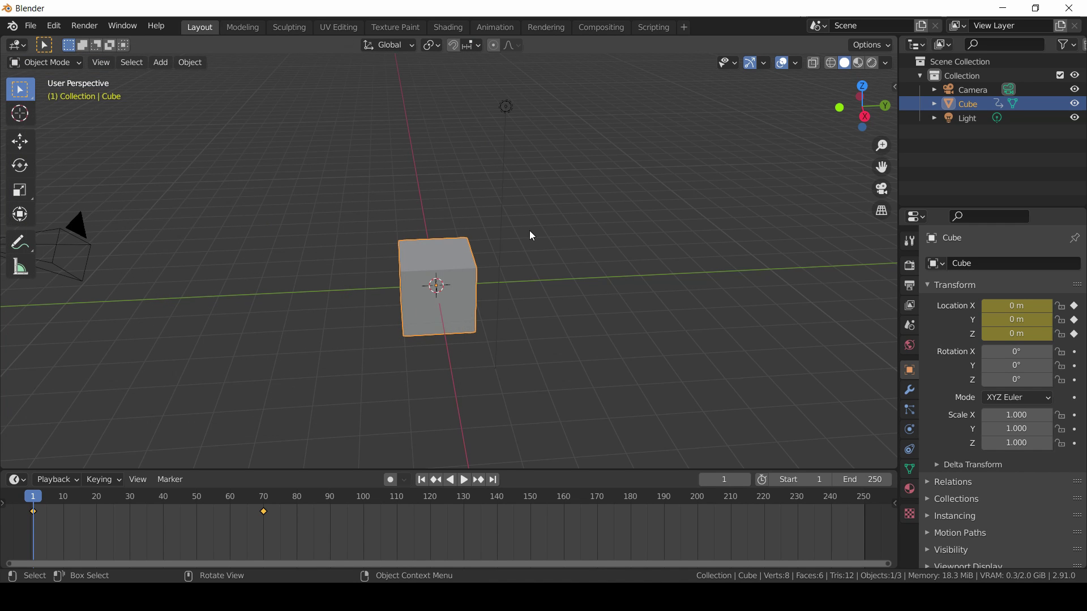
Review the Render engine, Output and Material properties of the cube.
key(shift)
key(shift)
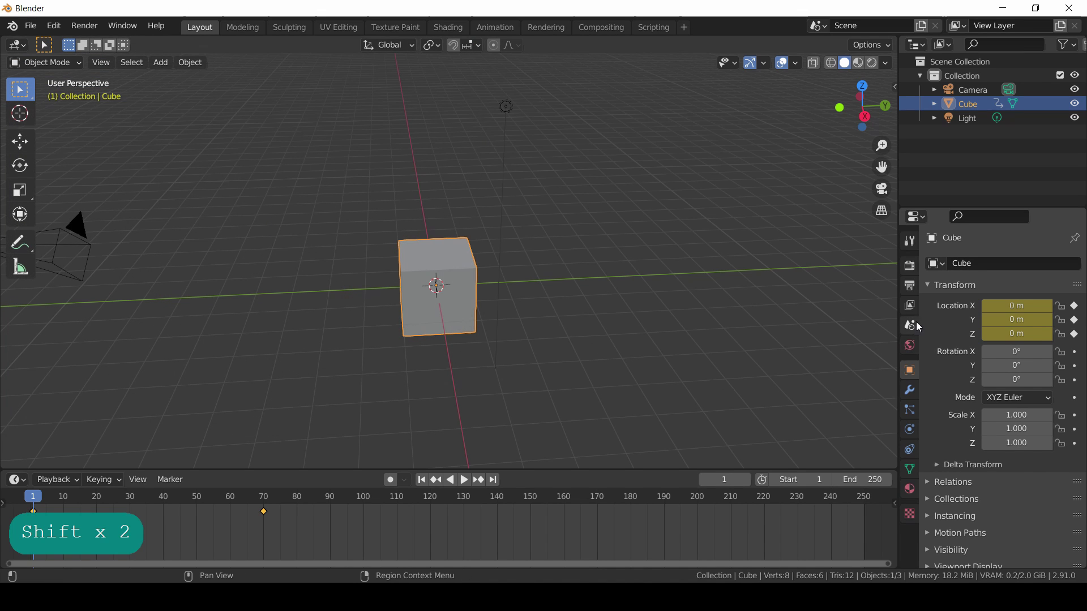
click(909, 265)
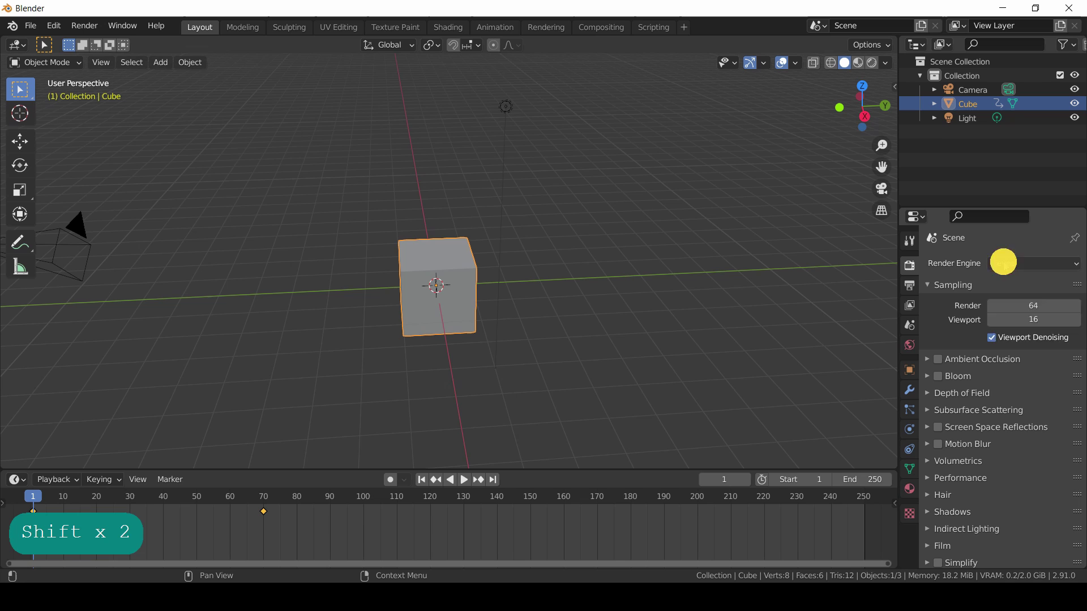
click(1003, 262)
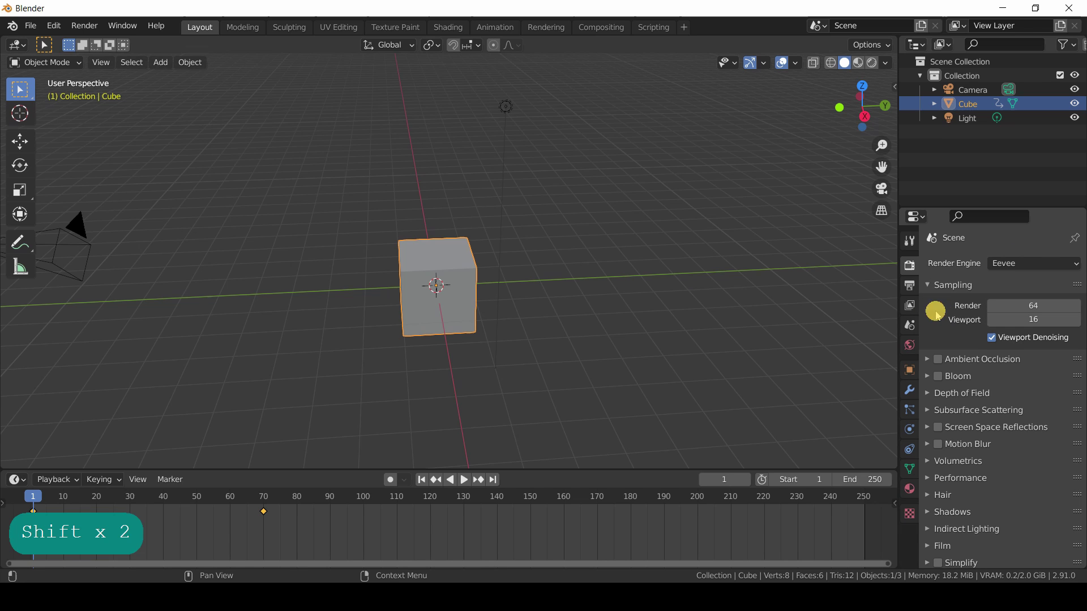
click(910, 286)
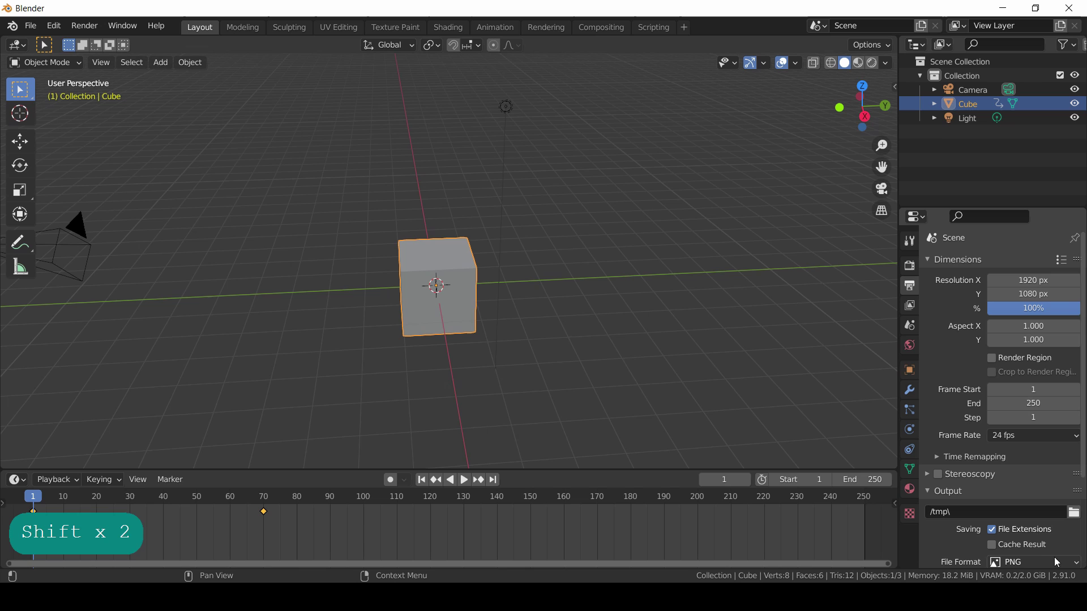
click(909, 489)
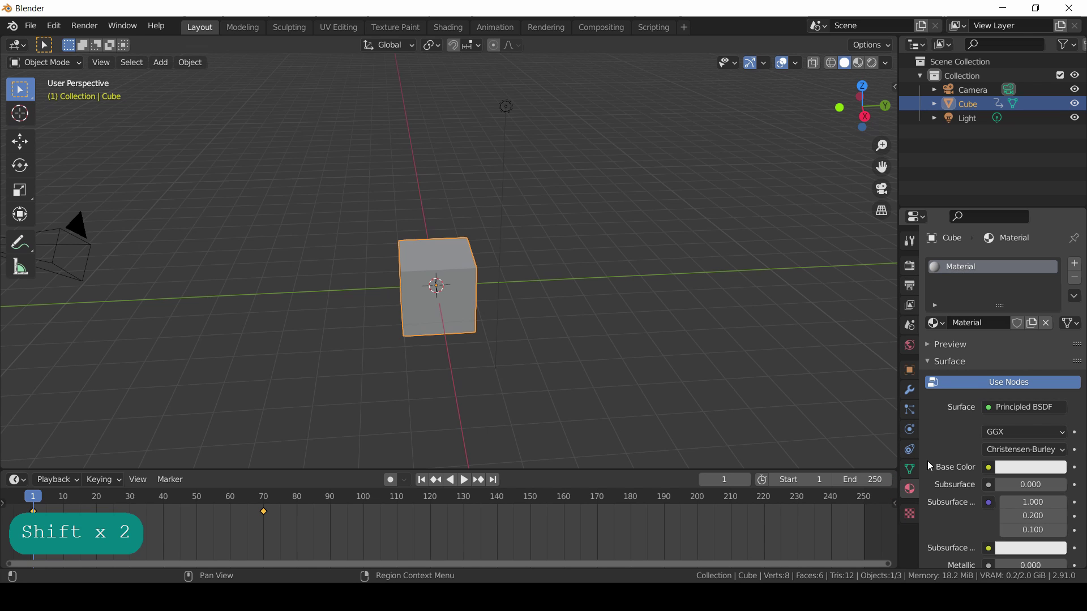
Cycle viewport shading through Wireframe, Solid and Material Preview to Rendered.
click(831, 63)
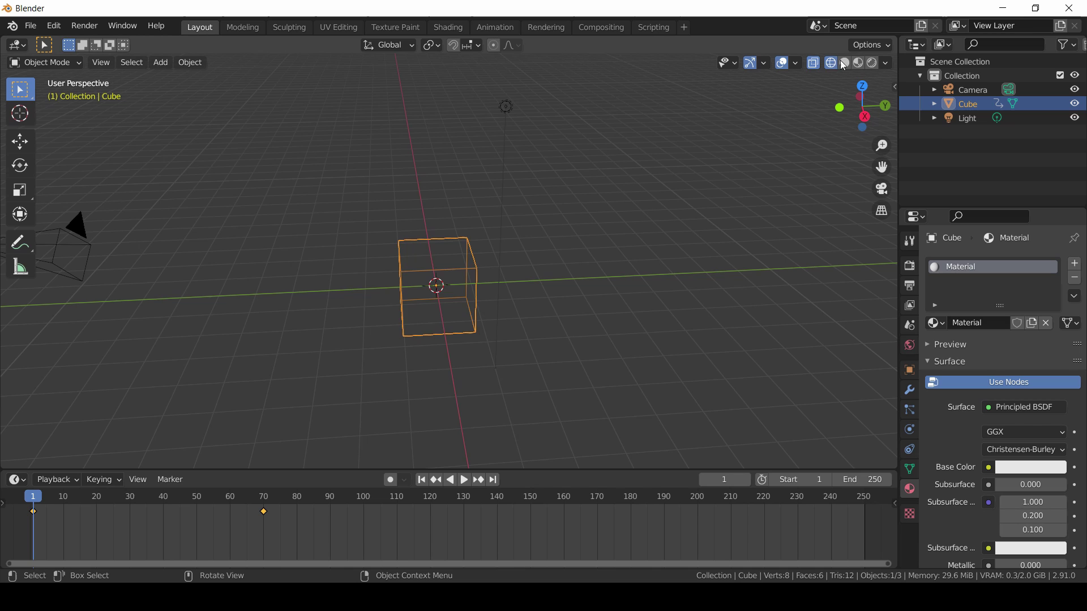
click(844, 63)
click(860, 65)
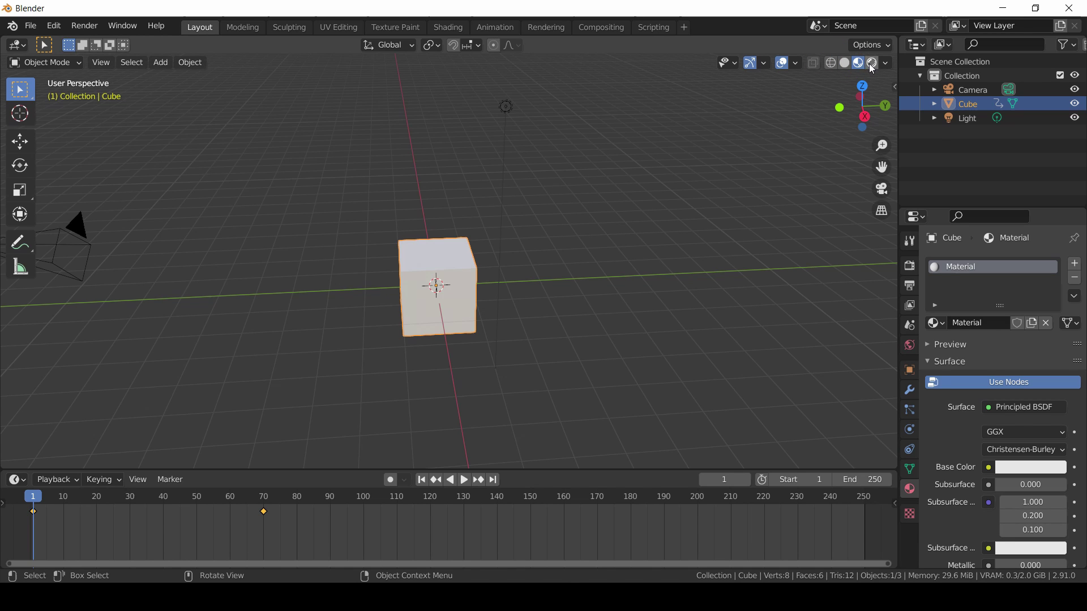
click(872, 67)
middle_drag(764, 170, 820, 159)
Switch to Cycles, make the cube's base colour pink, and render from the camera.
click(909, 265)
click(1013, 264)
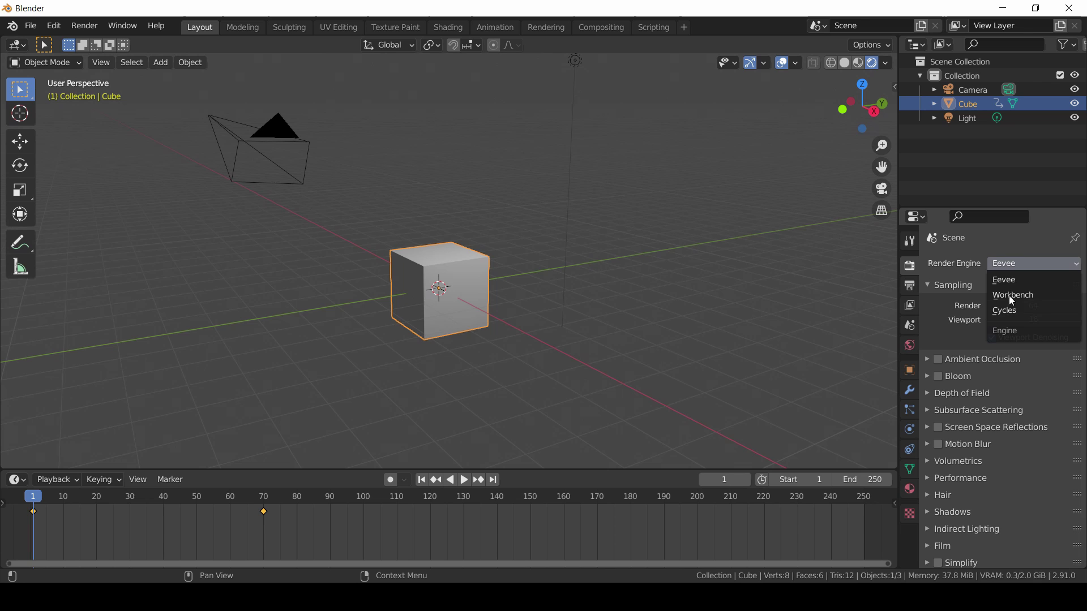
click(1003, 309)
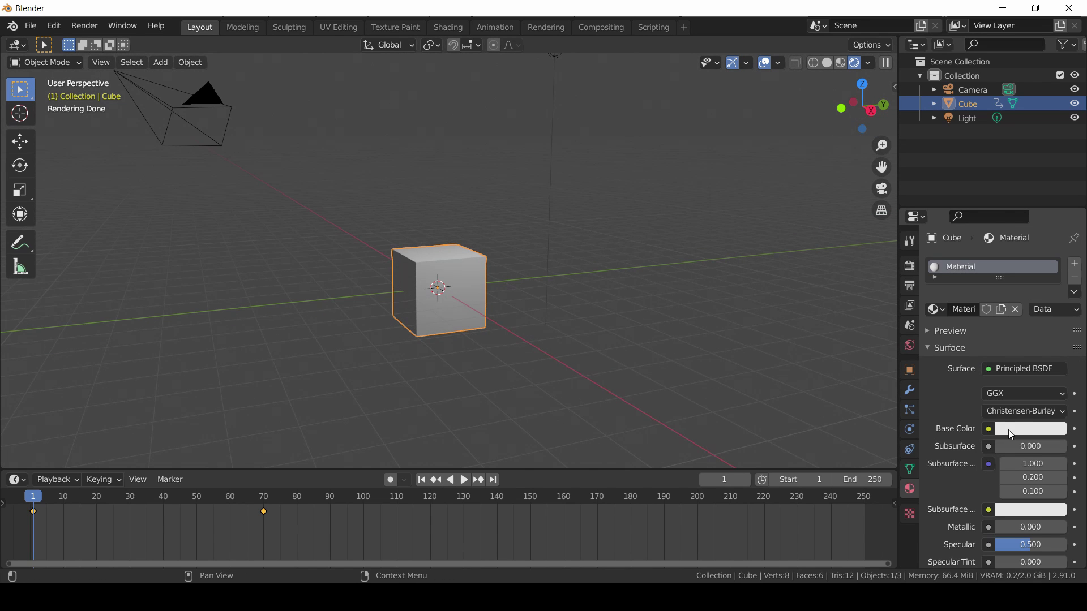
click(999, 432)
click(1013, 304)
key(KP_0)
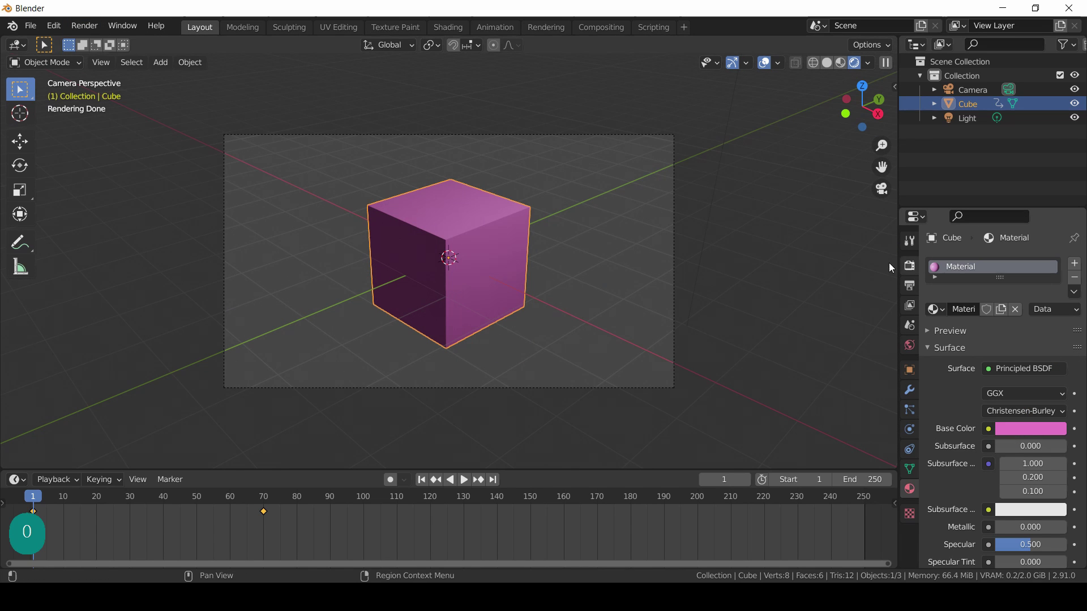
click(84, 26)
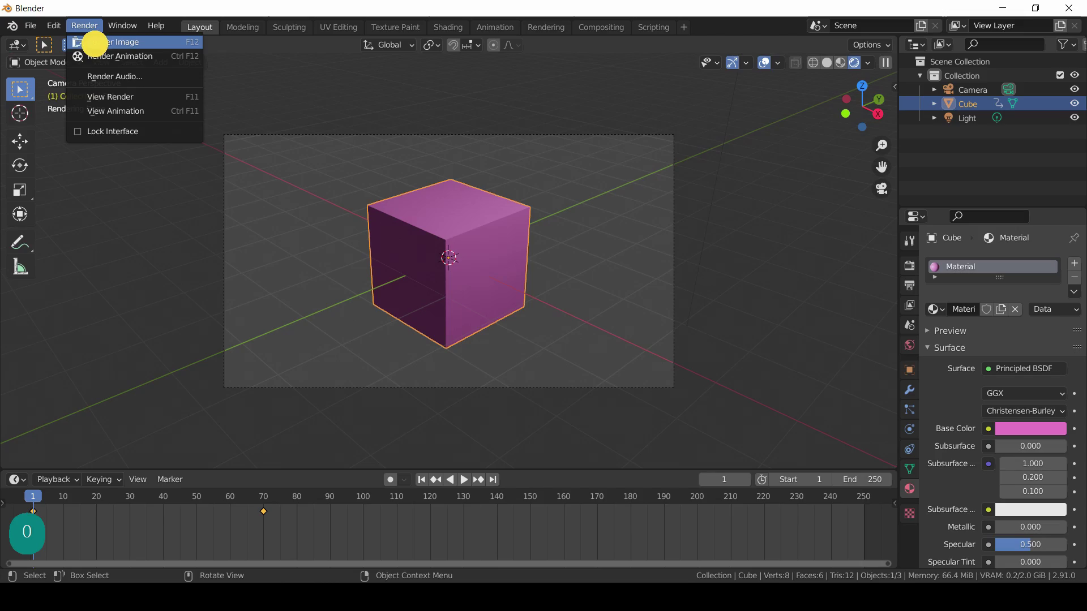
click(87, 39)
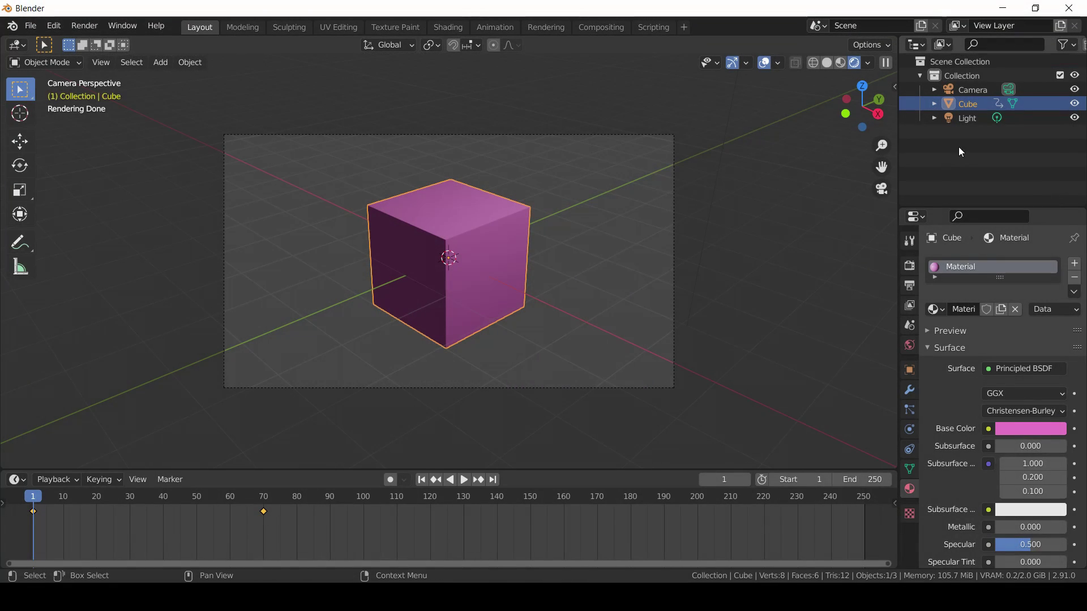
Set the Cycles device to GPU Compute and render the image again.
click(909, 266)
click(1029, 299)
click(1018, 330)
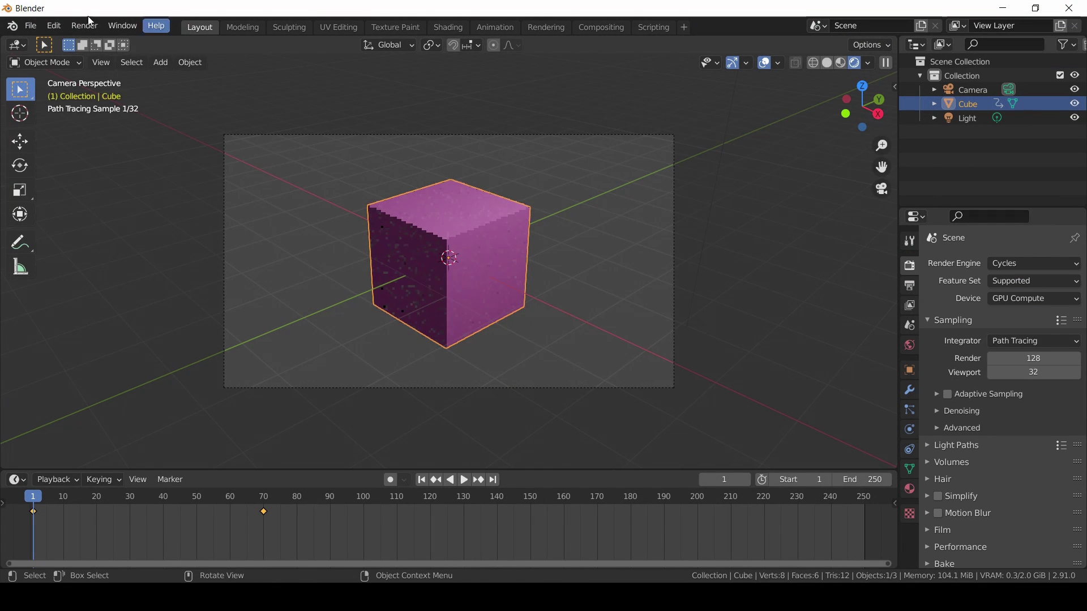
click(83, 26)
click(94, 41)
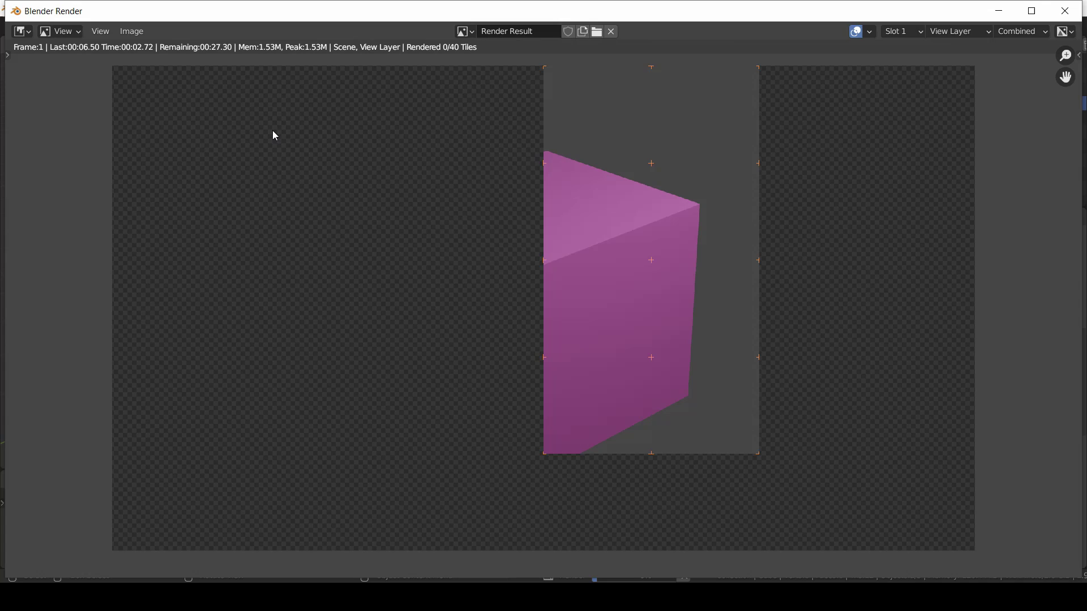
click(1064, 10)
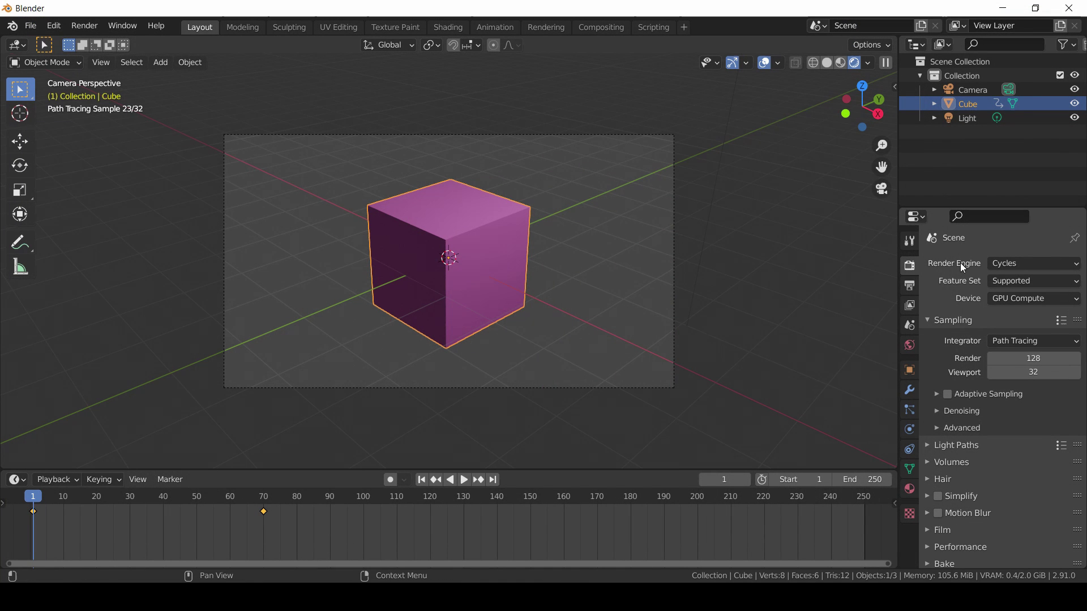
Switch the render engine back to Eevee and render a comparison image.
click(995, 266)
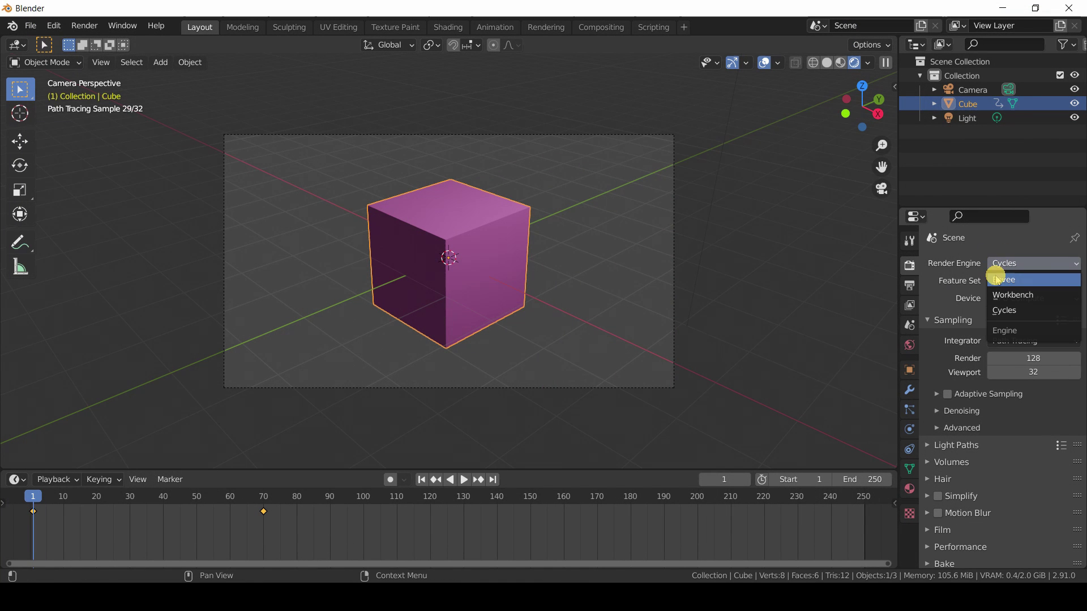
click(996, 279)
click(83, 31)
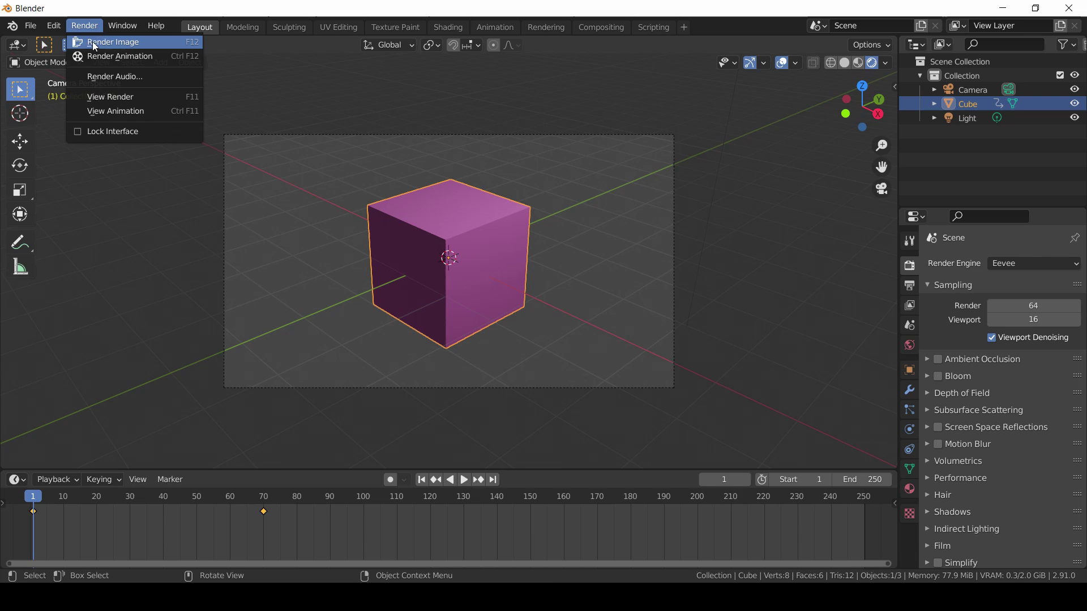
click(93, 42)
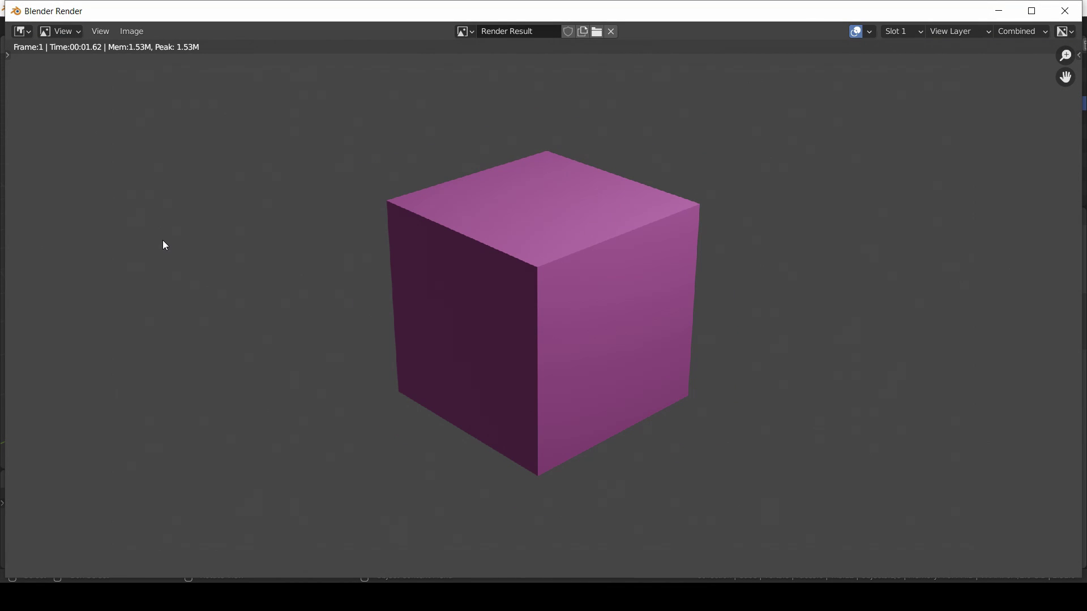
click(1066, 10)
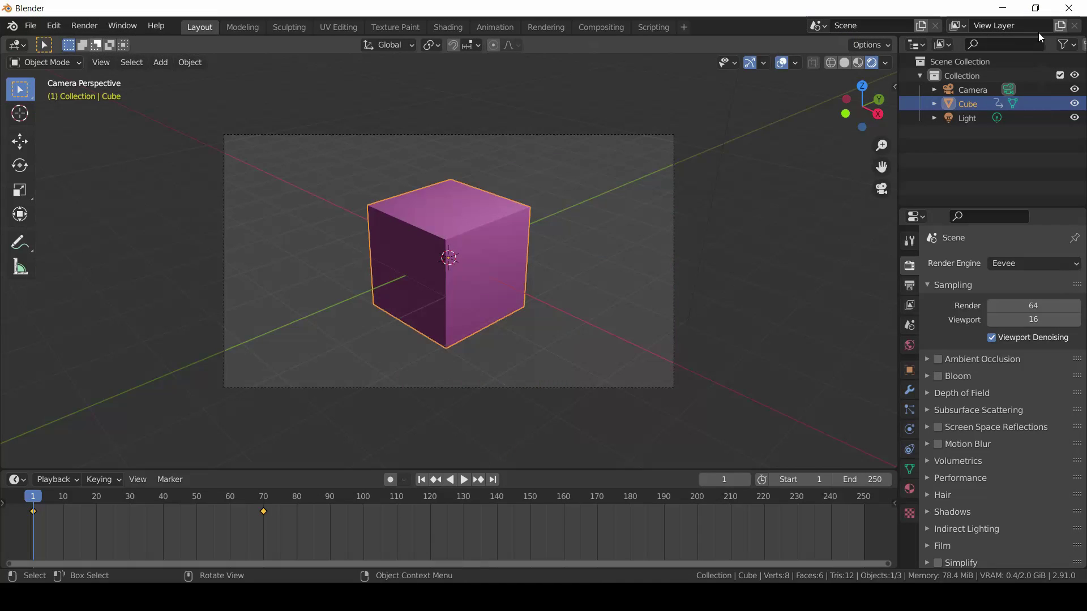
In Edit Mode, pull one corner vertex of the cube out, then return to Object Mode.
key(shift+F9)
key(shift+F9)
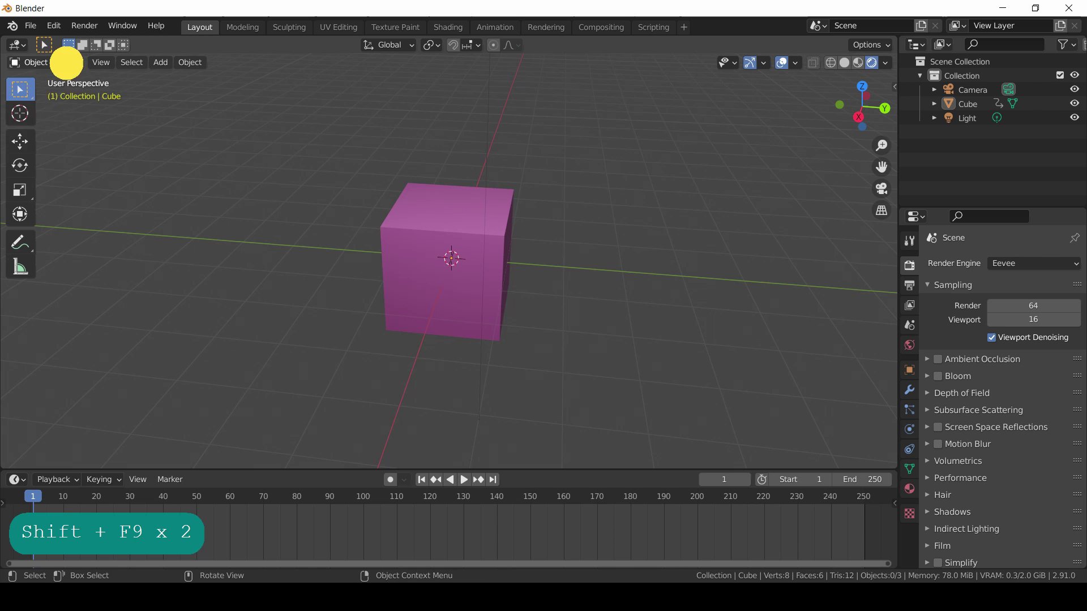
click(66, 62)
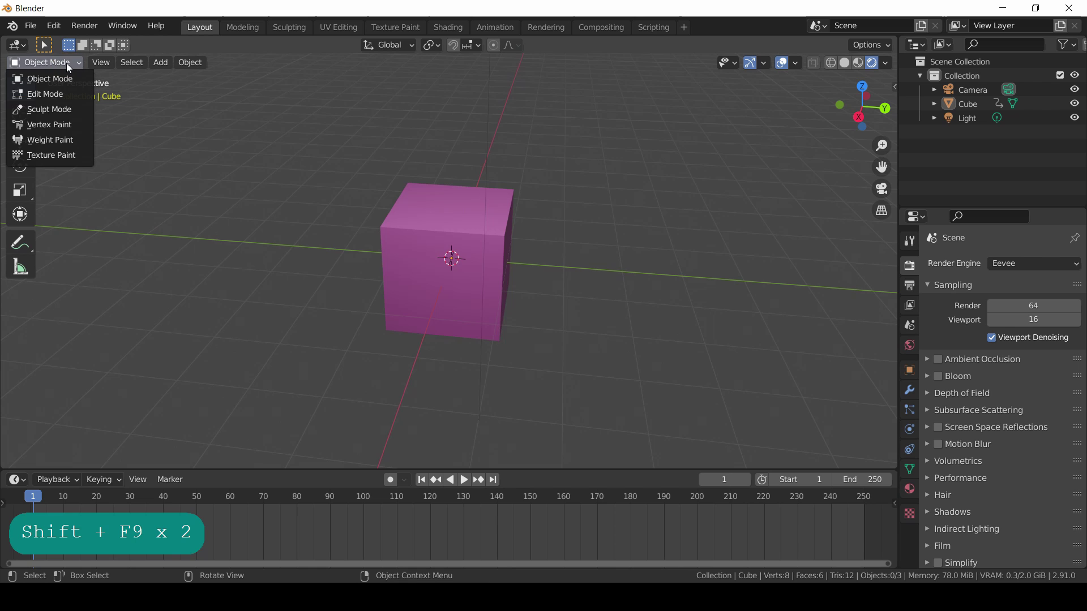
click(44, 97)
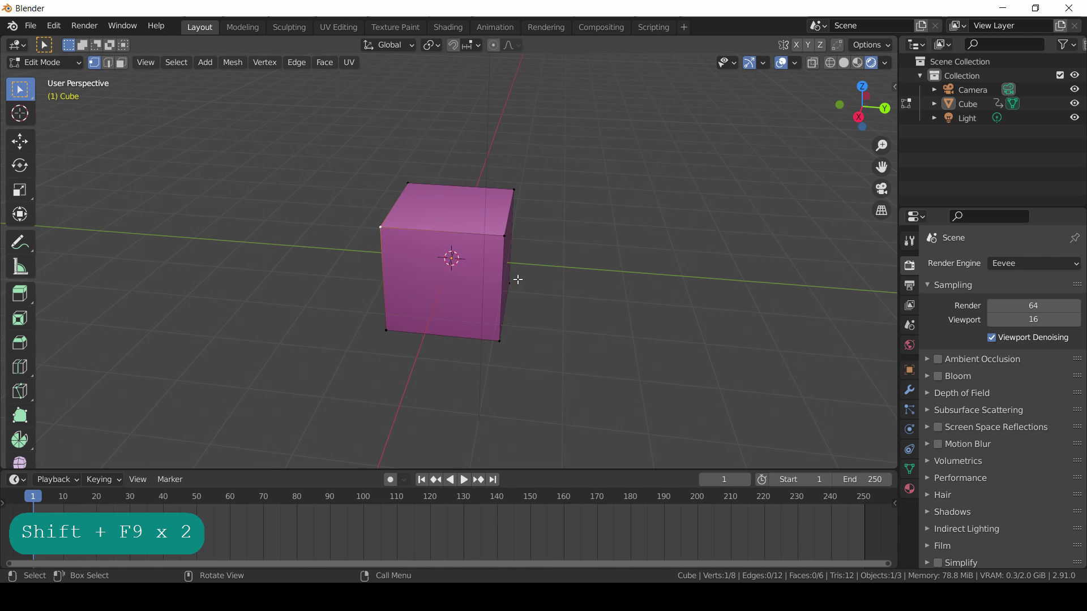
key(g)
right_click(459, 270)
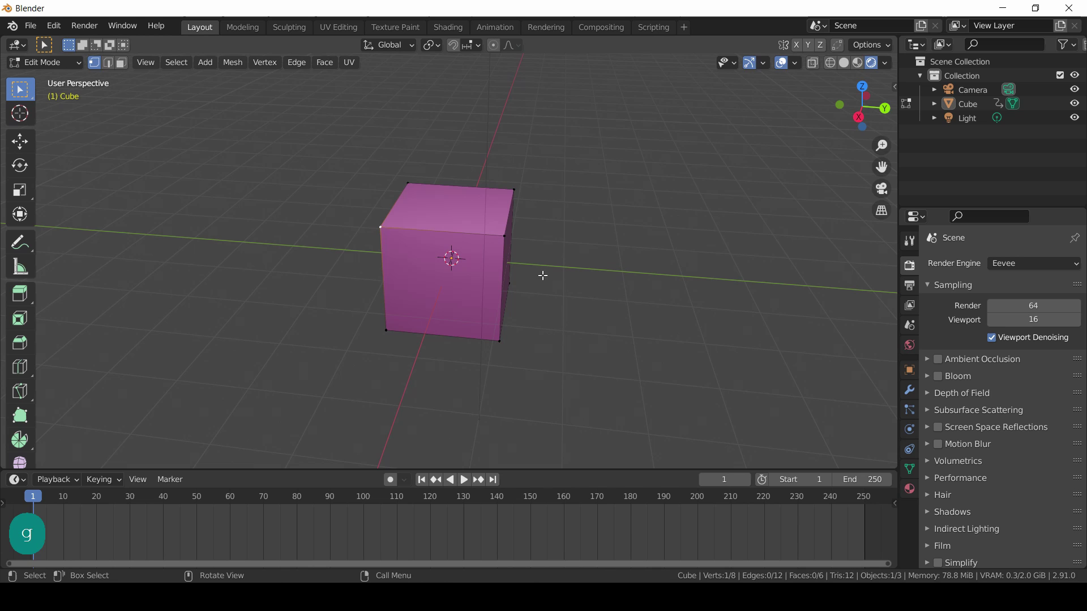
key(g)
click(468, 231)
key(Tab)
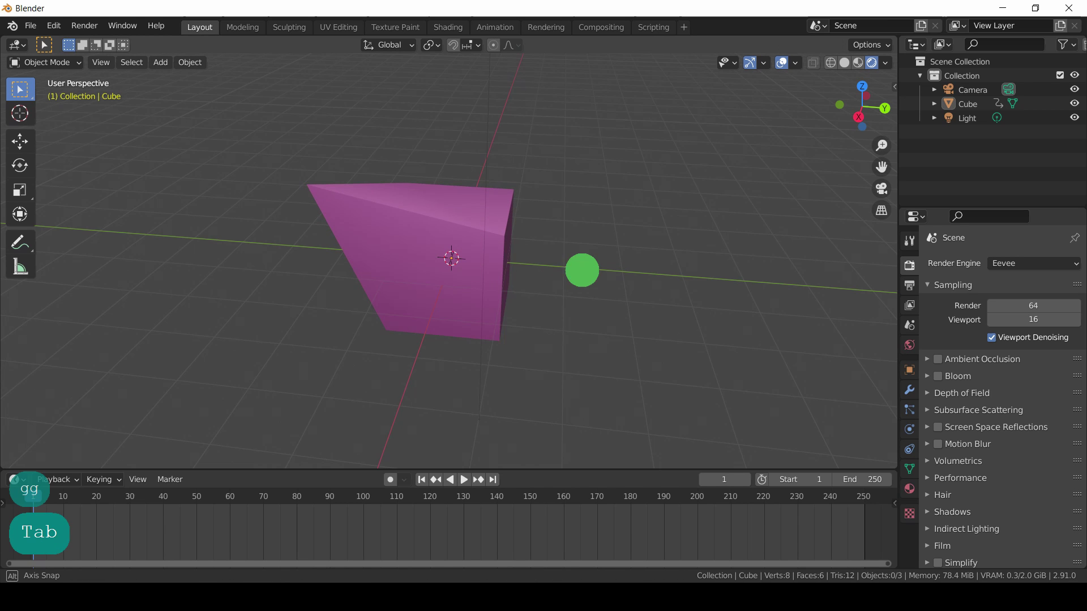
Select the cube, cancel a trial move, and bring up the interaction mode menu.
middle_drag(582, 270, 511, 284)
click(509, 255)
key(g)
right_click(615, 256)
click(51, 61)
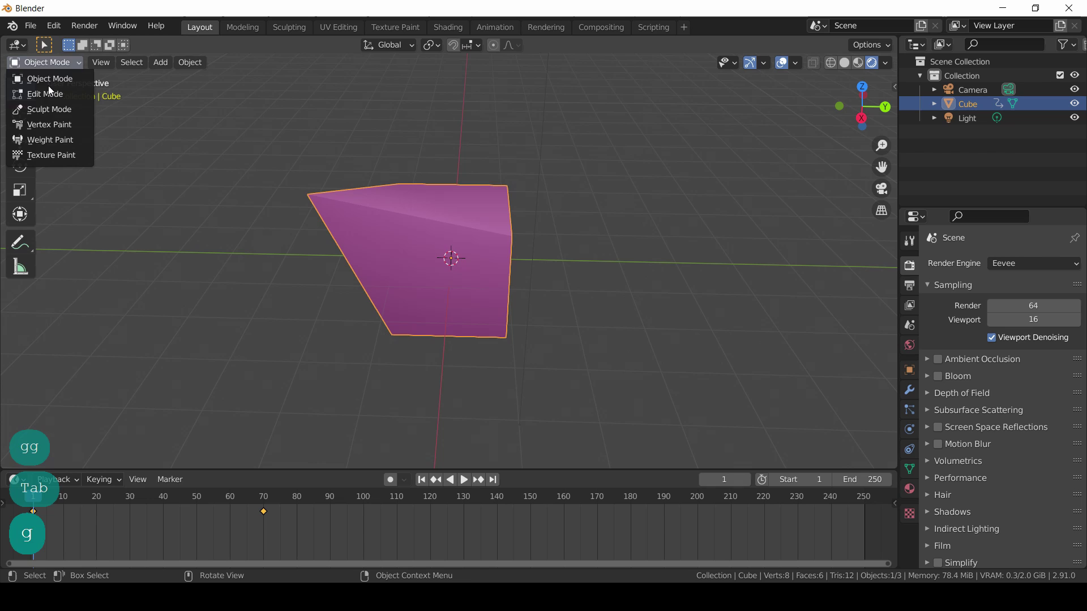
middle_drag(49, 86, 94, 48)
In the Modeling workspace, centre the view on the cube and orbit it to a new angle.
click(242, 27)
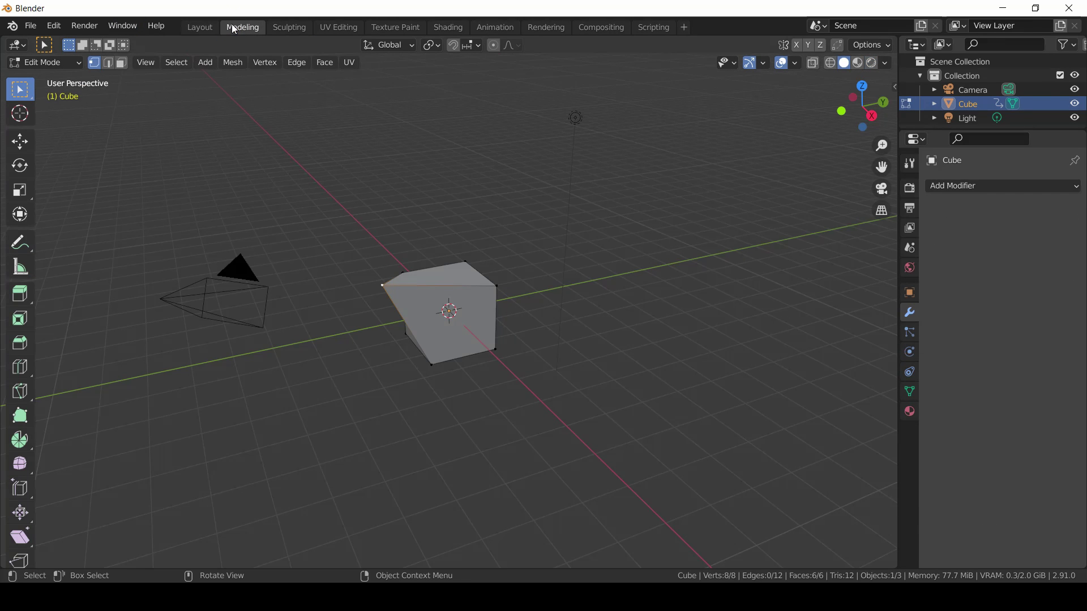
key(KP_Decimal)
scroll(437, 291, up, 3)
scroll(408, 247, down, 2)
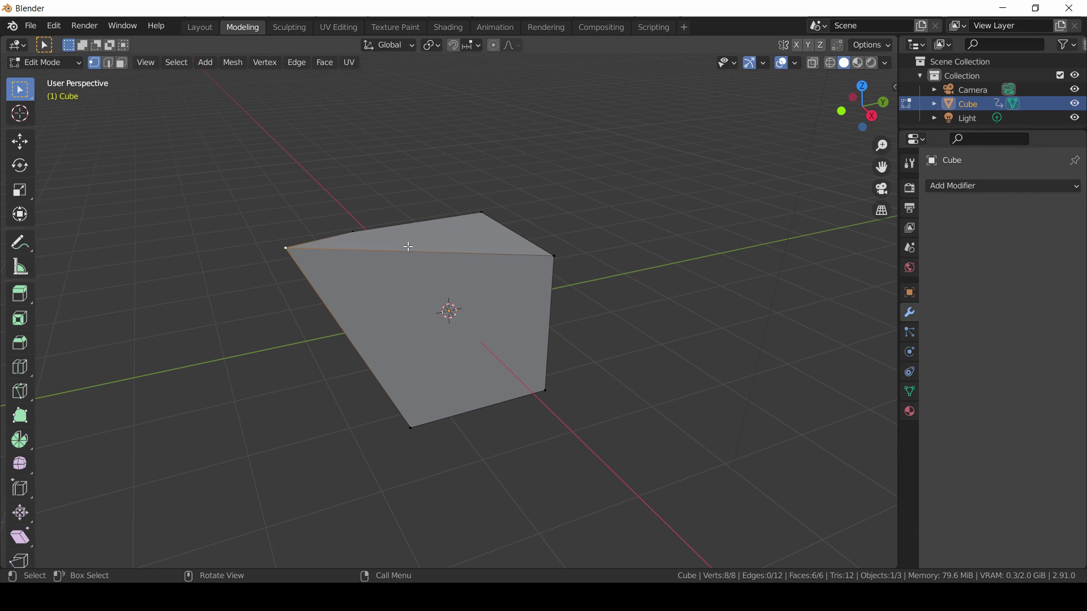
middle_drag(328, 138, 451, 219)
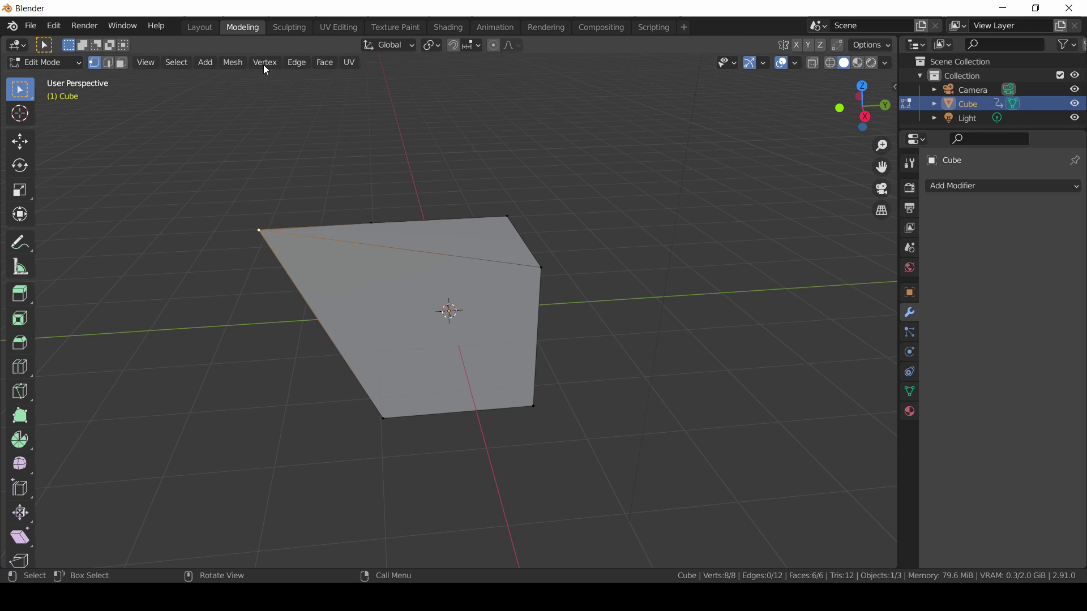
Cycle through Layout and Modeling, then open the Sculpting workspace and orbit around the cube.
click(193, 25)
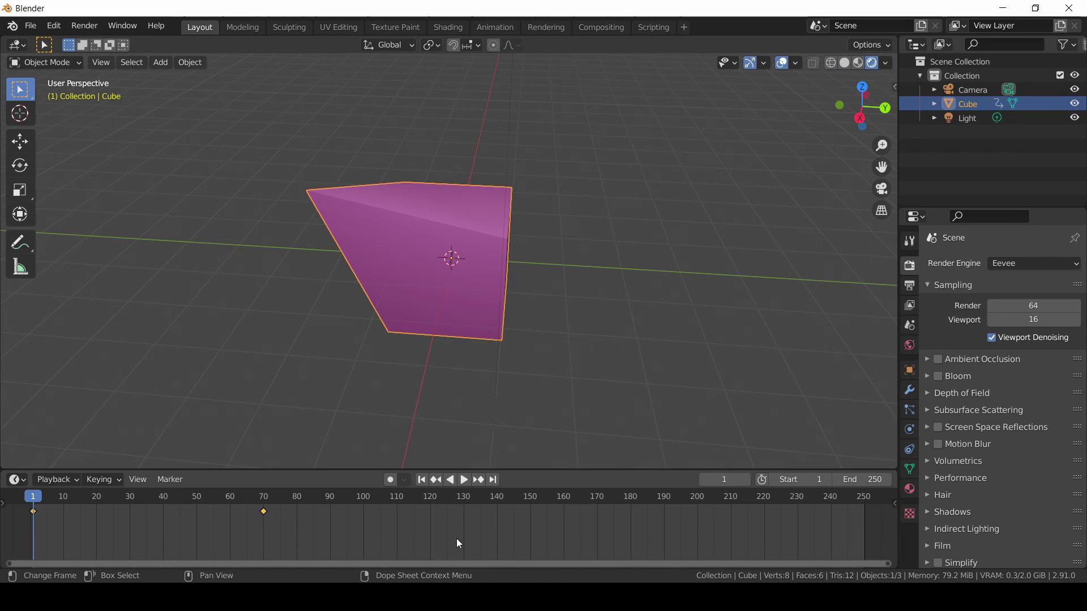
click(241, 27)
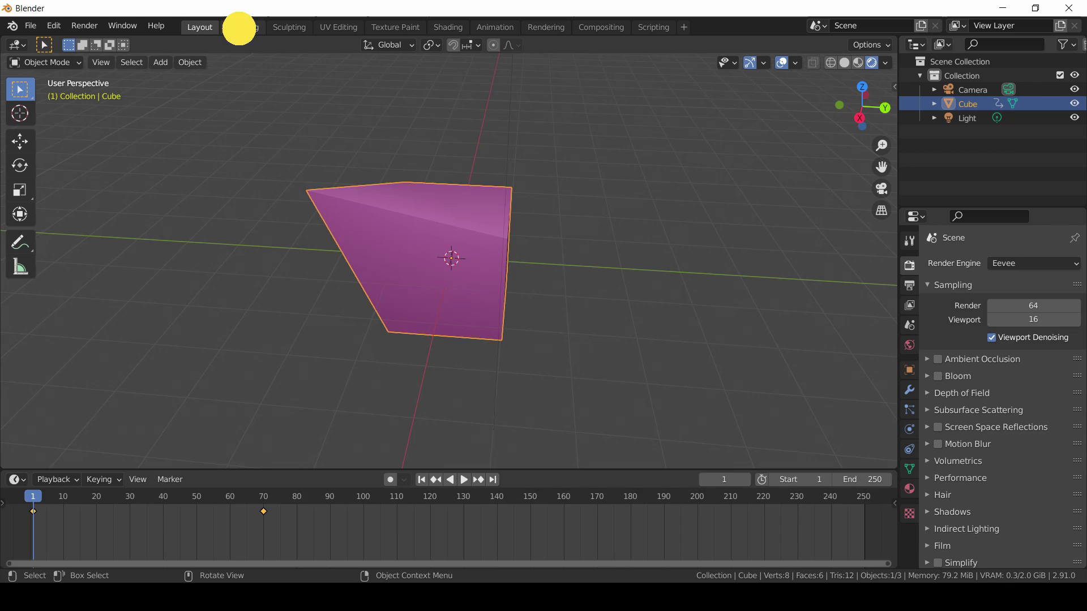
middle_drag(453, 155, 498, 163)
click(290, 28)
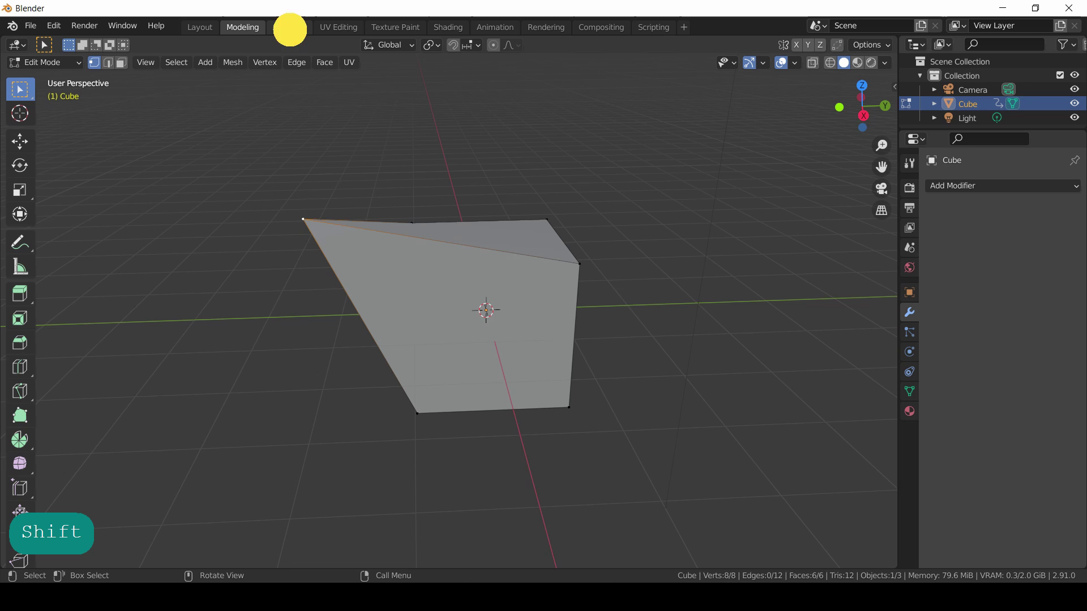
middle_drag(457, 252, 394, 298)
With Snake Hook and Dyntopo on, pull two spikes from the top and stretch the right edge out.
key(k)
click(737, 48)
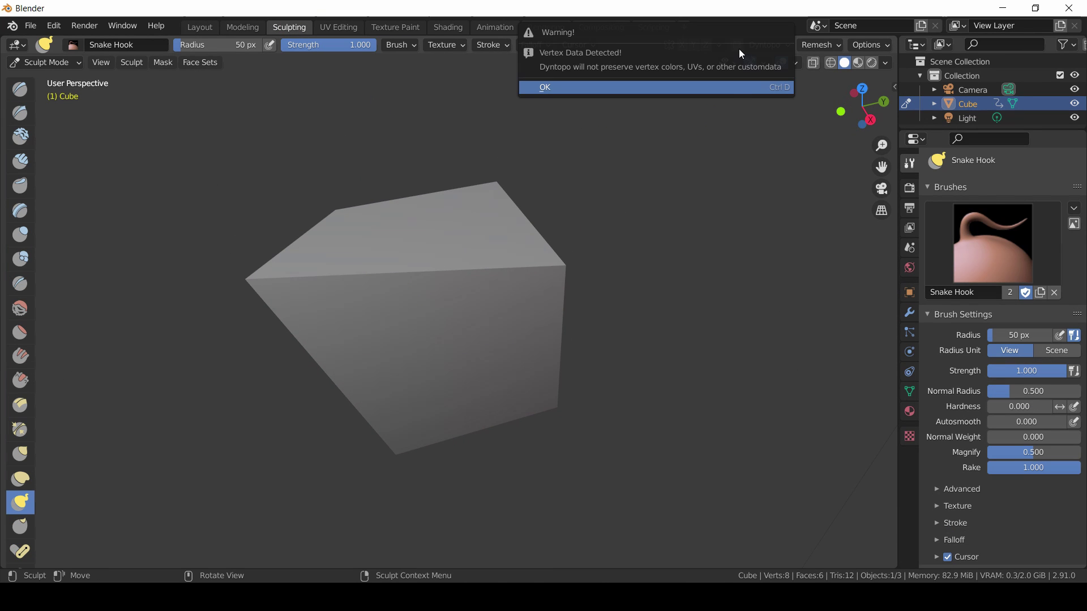
click(728, 87)
drag(400, 255, 419, 192)
drag(447, 256, 495, 196)
mouse_move(526, 198)
mouse_down()
mouse_move(534, 269)
mouse_move(571, 285)
mouse_move(628, 343)
mouse_up()
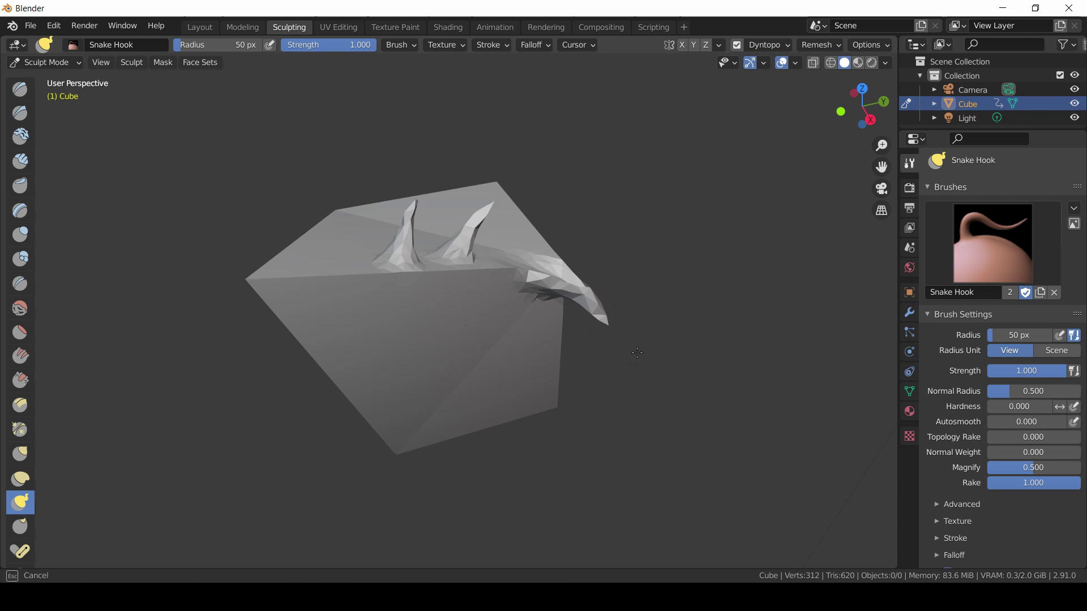
Switch to the Draw brush and scribble bumps across the cube's top face.
click(20, 89)
mouse_move(300, 251)
mouse_down()
mouse_move(317, 187)
mouse_move(342, 189)
mouse_up()
middle_drag(342, 189, 402, 333)
mouse_move(403, 332)
mouse_down()
mouse_move(364, 304)
mouse_move(400, 260)
mouse_move(402, 298)
mouse_move(448, 251)
mouse_move(431, 271)
mouse_up()
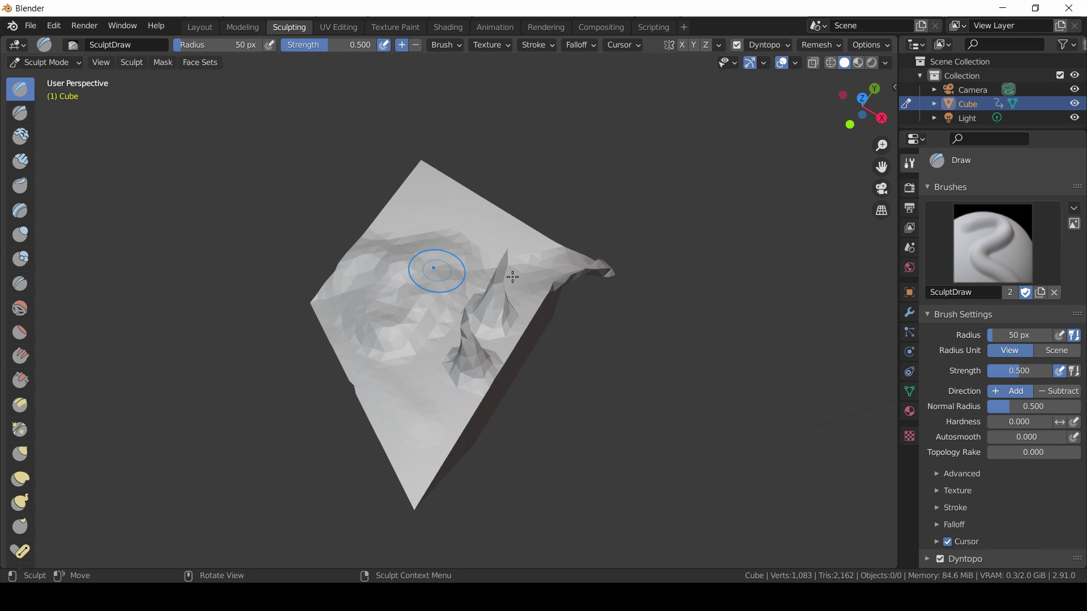
mouse_move(432, 271)
middle_down()
mouse_move(402, 255)
mouse_move(498, 243)
middle_up()
mouse_move(498, 243)
mouse_down()
mouse_move(511, 270)
mouse_move(461, 249)
mouse_move(490, 235)
mouse_up()
View the cube in the UV Editing workspace, then move on to Texture Paint.
click(338, 27)
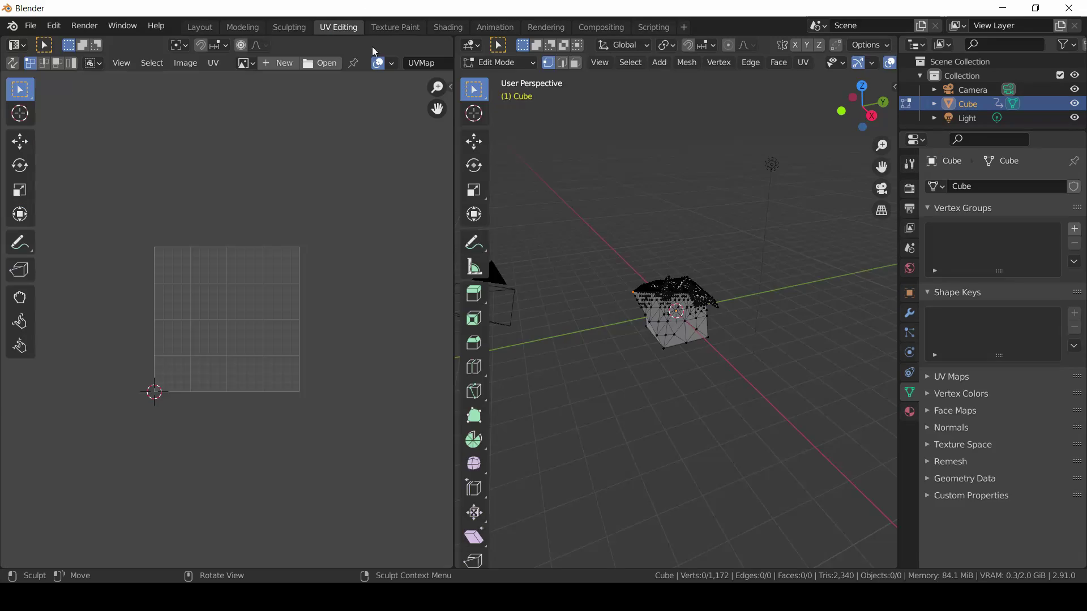
scroll(733, 309, up, 6)
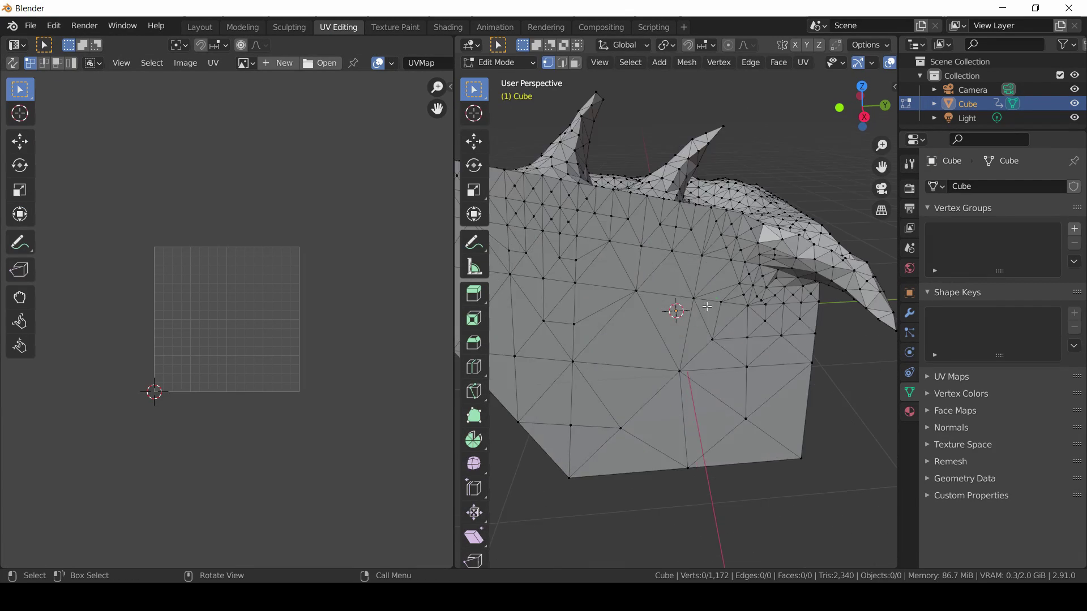
mouse_move(733, 309)
middle_down()
mouse_move(699, 393)
mouse_move(718, 333)
mouse_move(660, 304)
mouse_move(720, 315)
mouse_move(746, 289)
middle_up()
key(shift)
key(shift)
mouse_move(736, 332)
middle_down()
mouse_move(727, 311)
mouse_move(573, 323)
middle_up()
scroll(727, 311, down, 4)
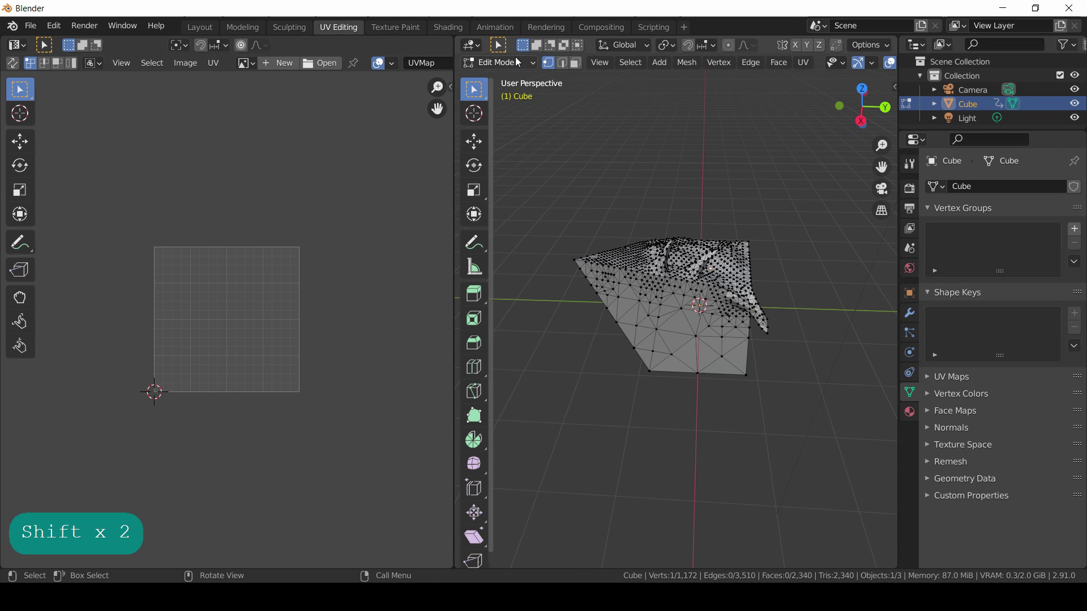
click(395, 26)
In the Shading workspace, add an Emission node using the add-node search 'emii'.
click(450, 27)
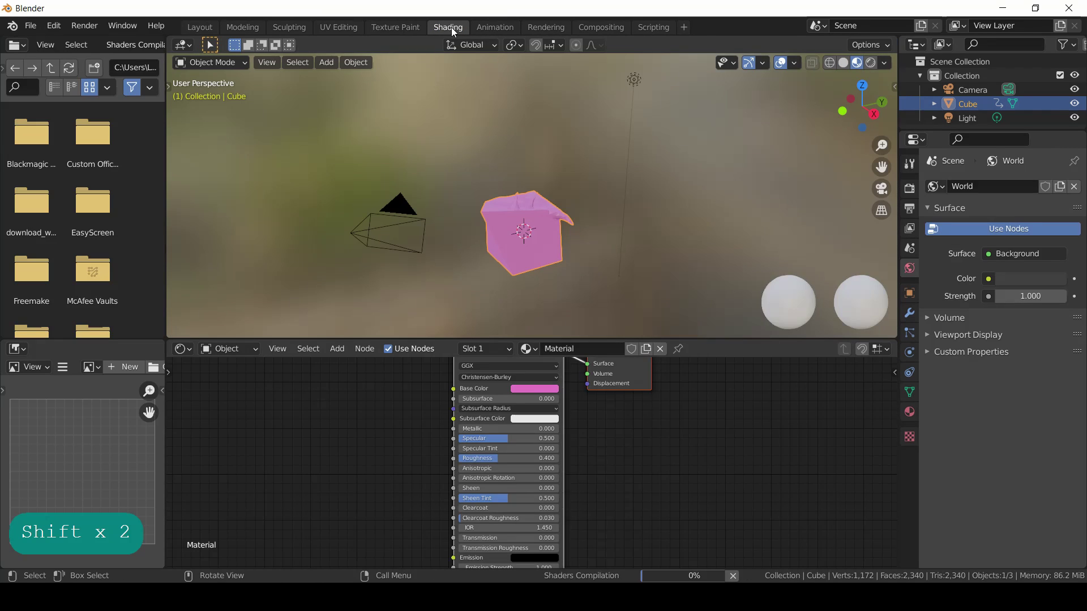
scroll(630, 231, up, 5)
middle_drag(630, 231, 632, 238)
scroll(632, 443, down, 3)
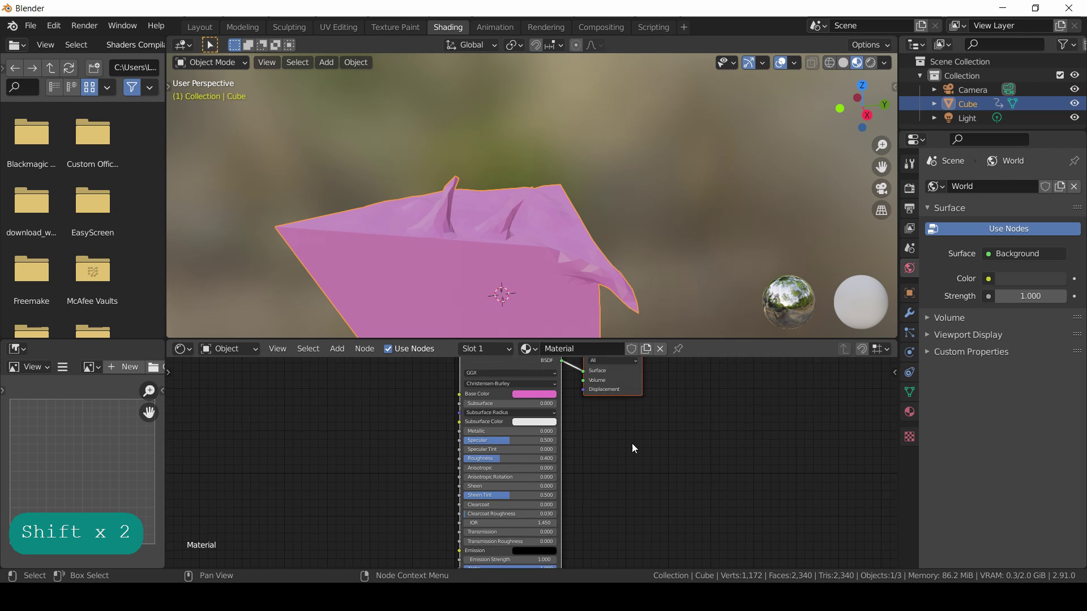
key(a)
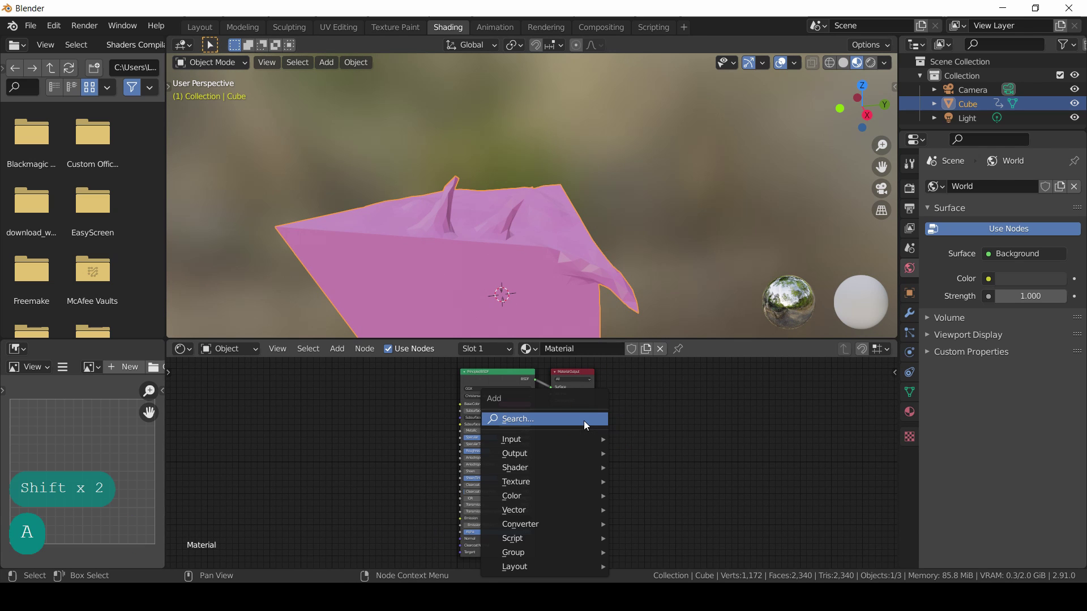
click(583, 420)
text(emi)
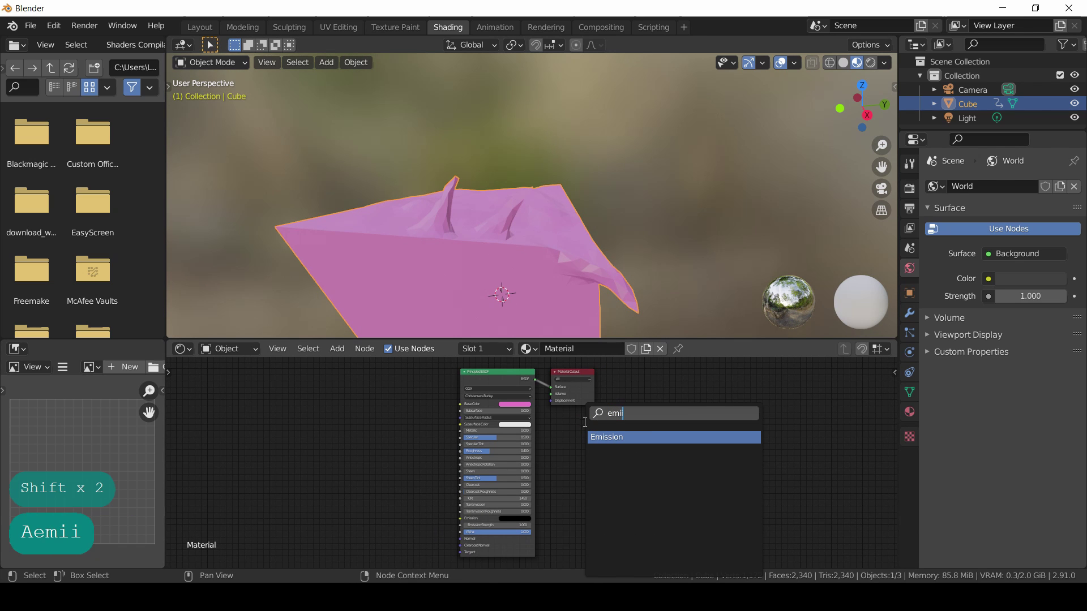
text(i)
click(604, 439)
click(444, 406)
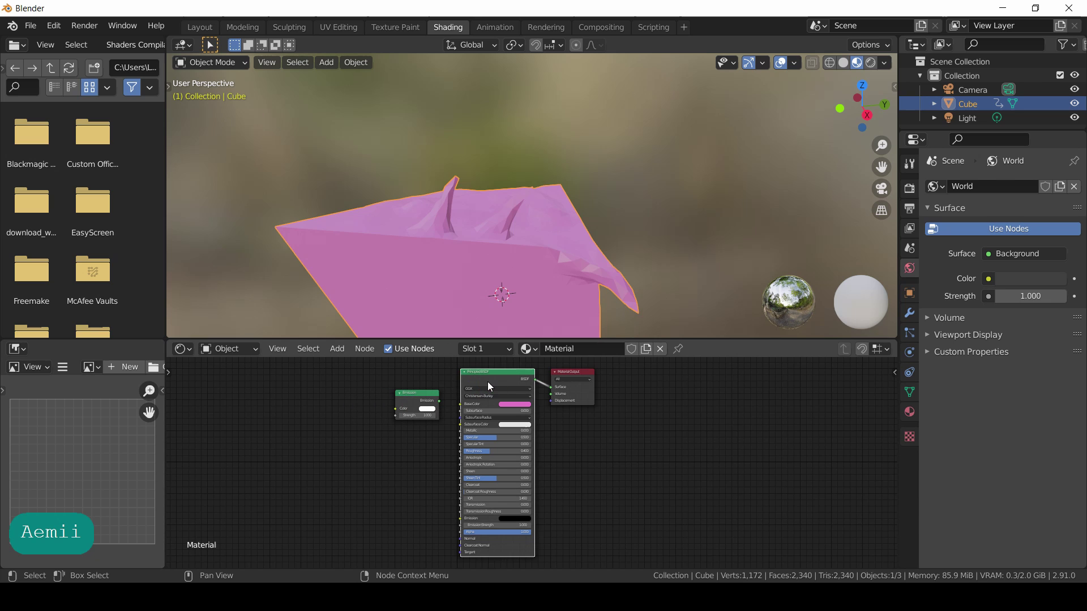
Delete the Principled BSDF, put Emission beside the Material Output and colour it magenta.
key(Delete)
click(436, 390)
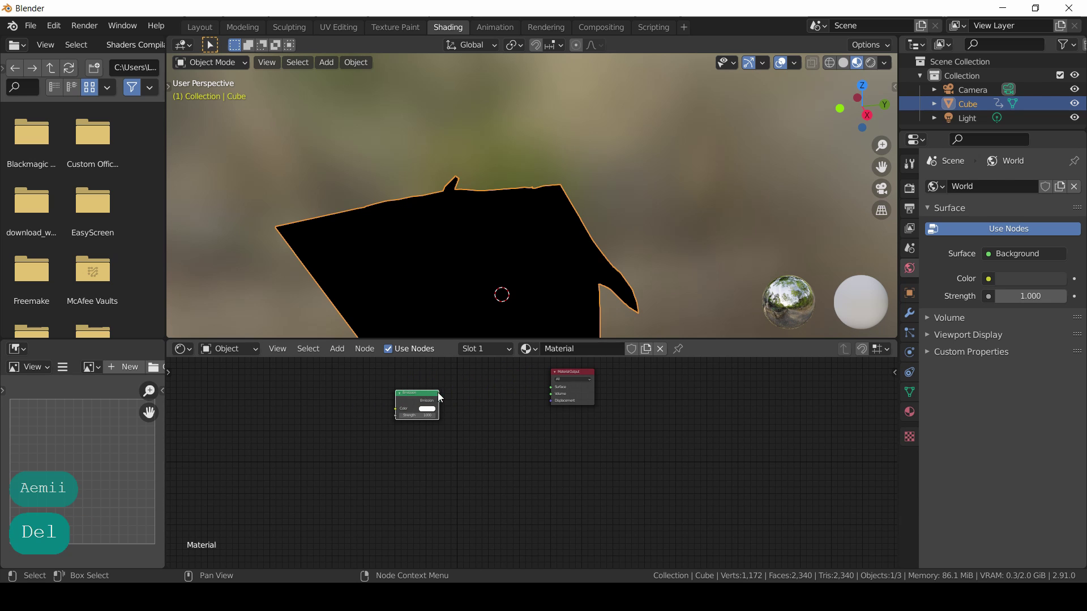
drag(441, 398, 549, 388)
click(510, 398)
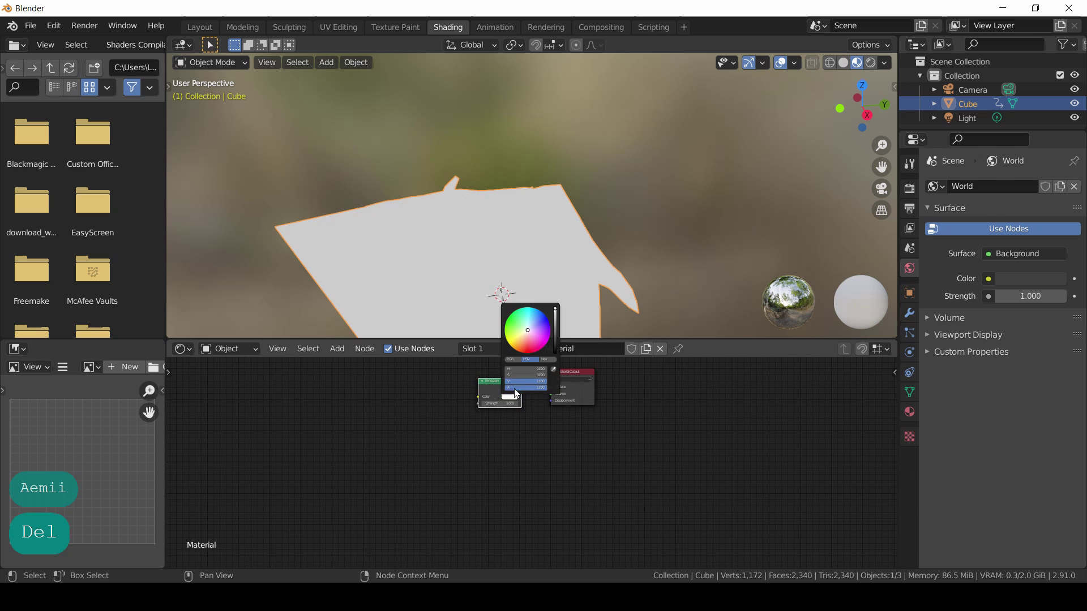
click(537, 342)
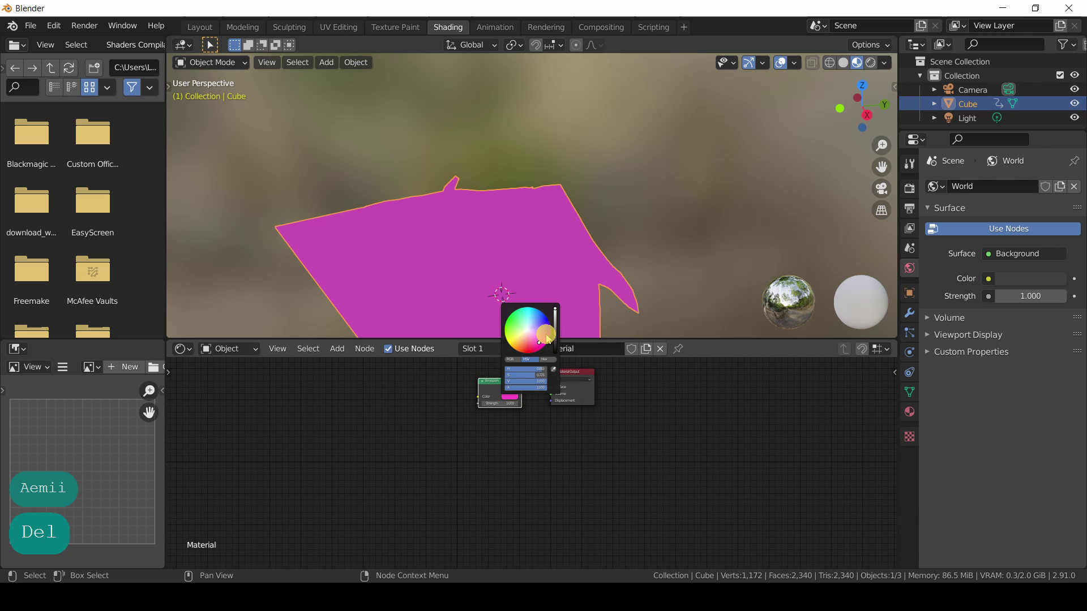
Go via Animation to the Rendering workspace and pan the render result.
click(495, 28)
click(545, 27)
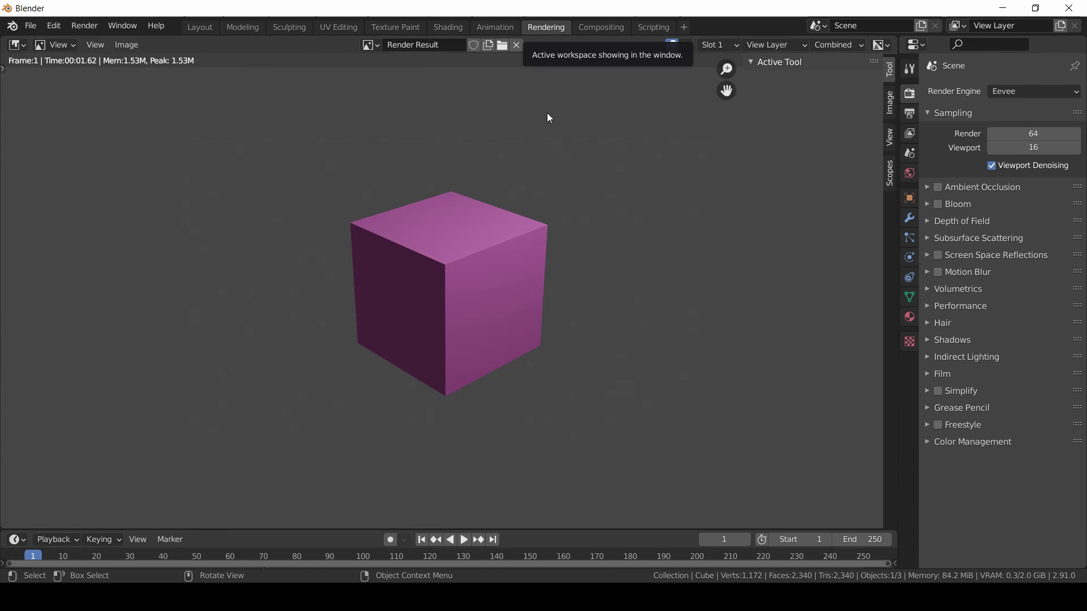
mouse_move(554, 225)
middle_down()
mouse_move(584, 233)
mouse_move(553, 243)
middle_up()
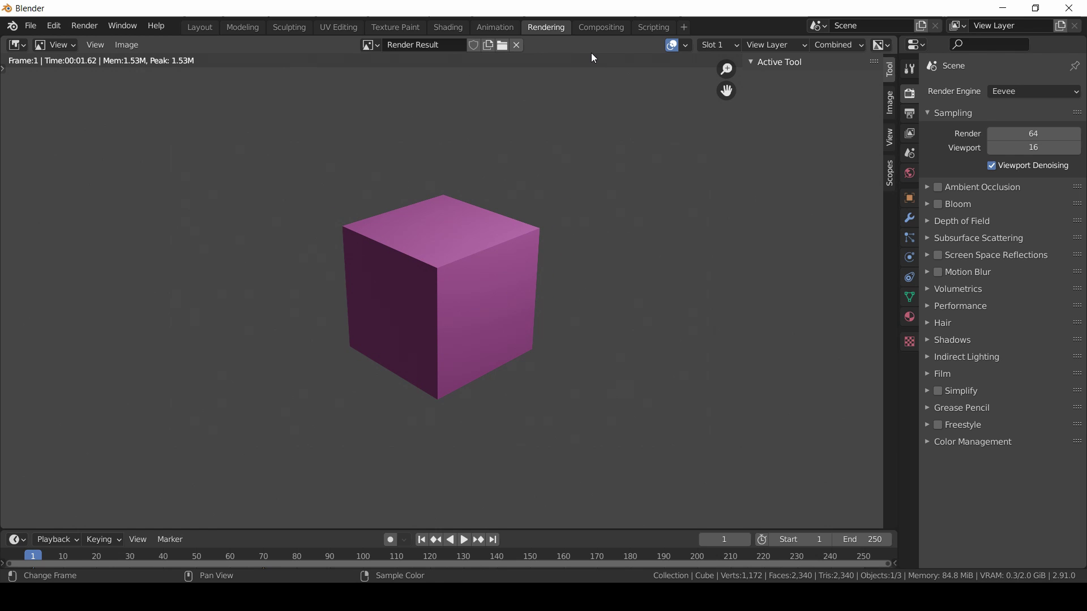
Pass through Compositing and Scripting, then add a Video Editing workspace from the + menu.
click(600, 27)
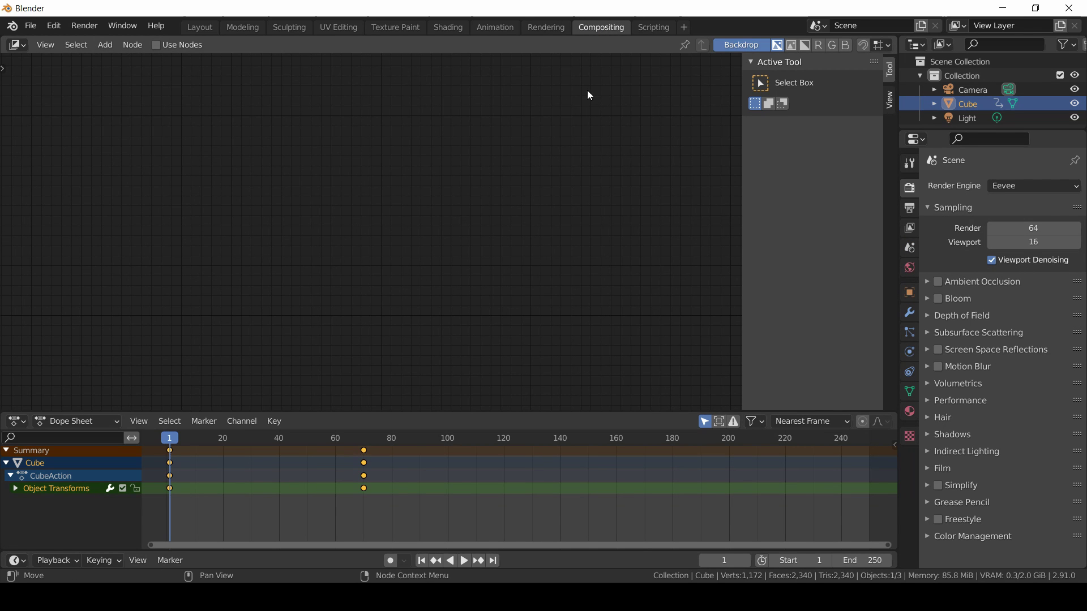
click(654, 27)
click(684, 27)
mouse_move(681, 54)
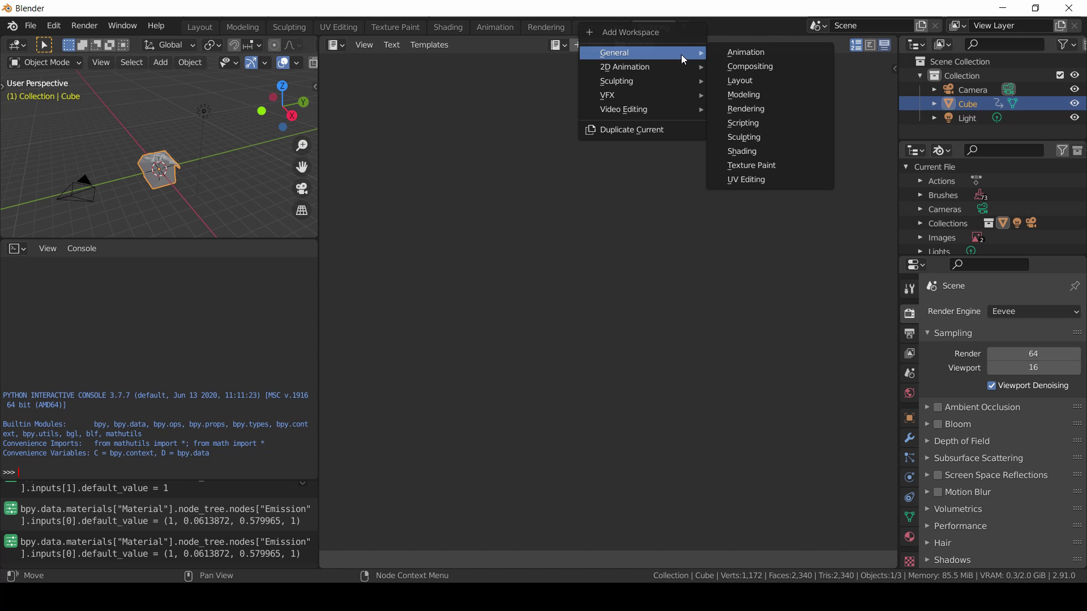
mouse_move(670, 110)
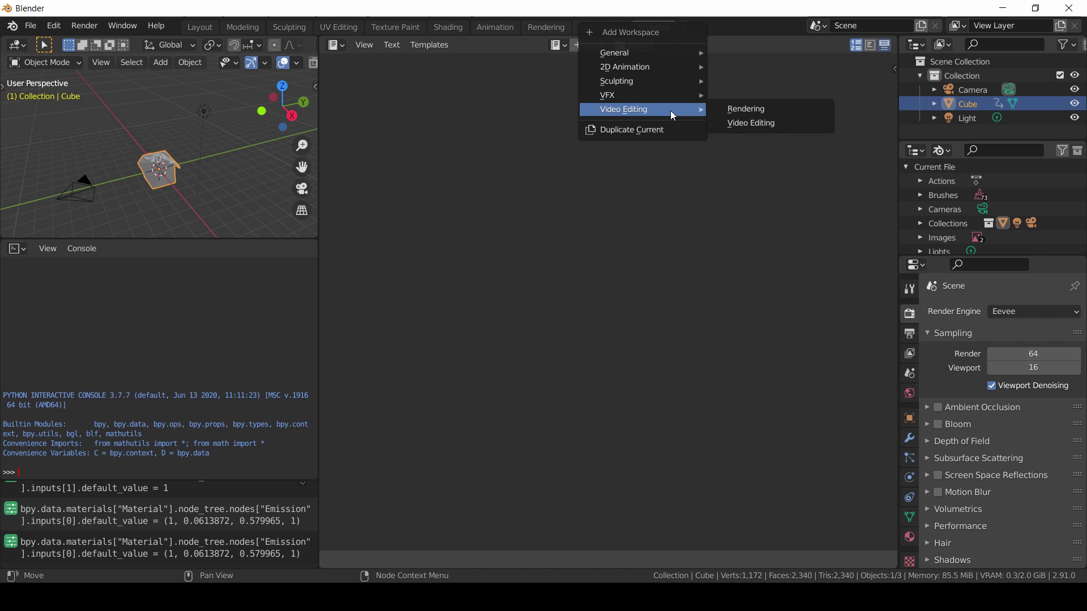
click(738, 124)
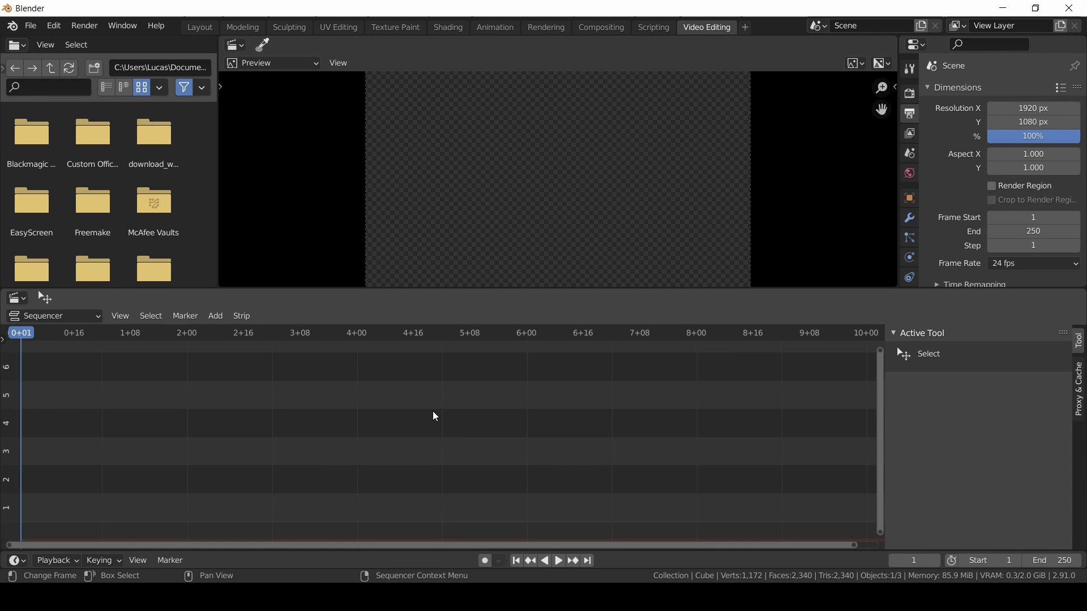
Back in Layout, make the world background black with strength 0.
click(200, 28)
click(909, 345)
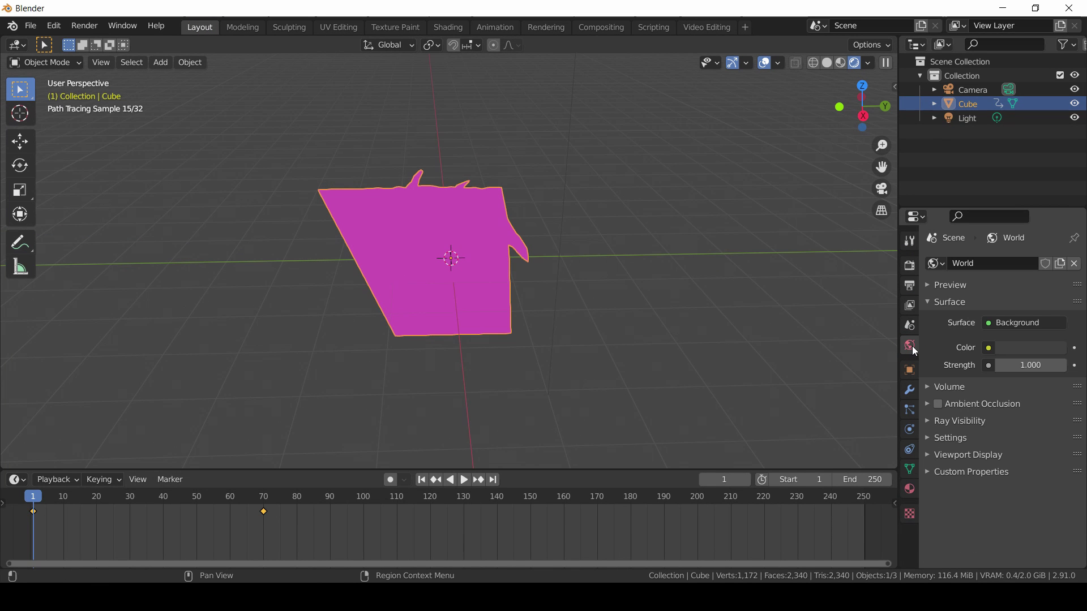
click(1023, 350)
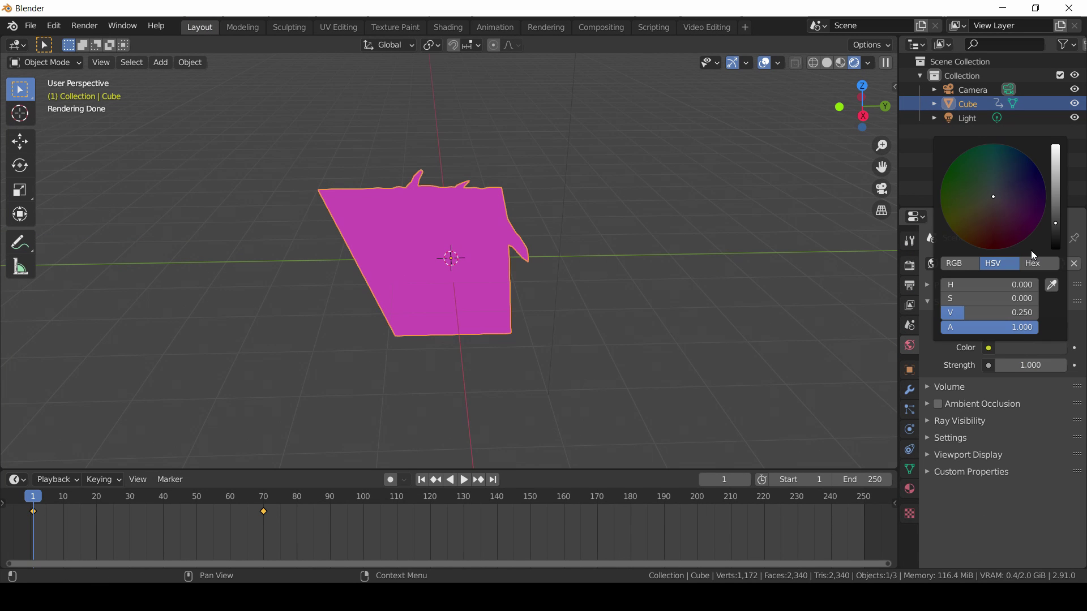
drag(1055, 225, 1055, 255)
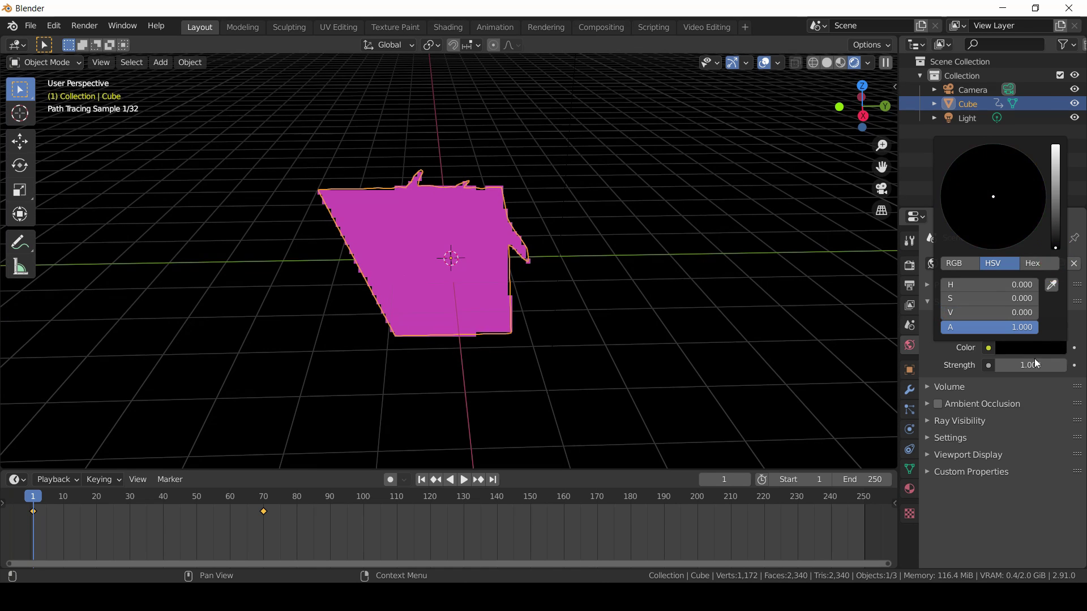
drag(1026, 368, 1002, 368)
Move the cube along X to -1.11 m in its object transform settings.
middle_drag(667, 340, 798, 357)
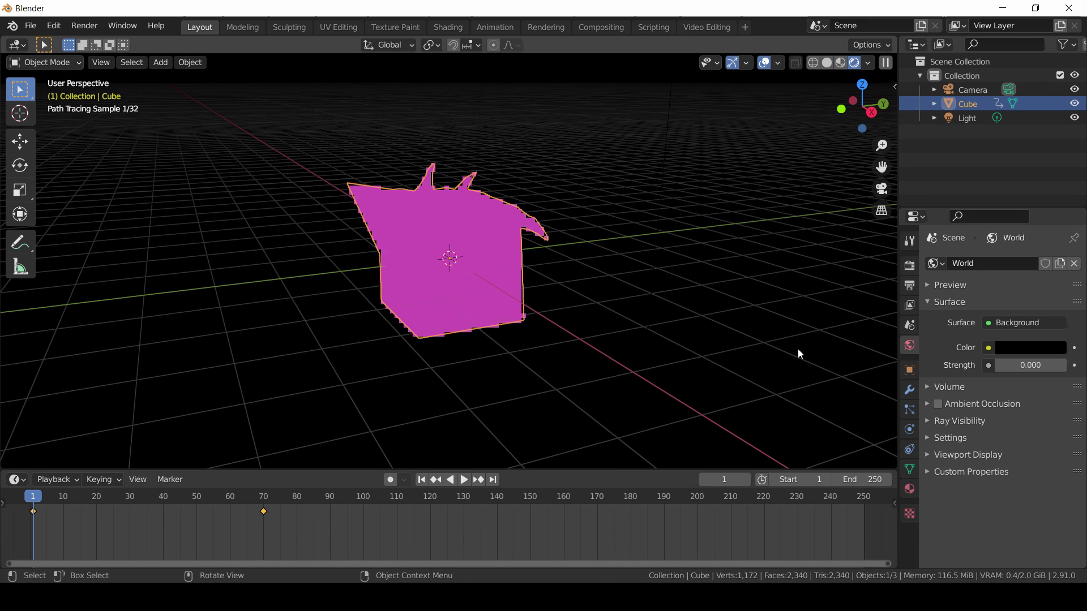
click(908, 371)
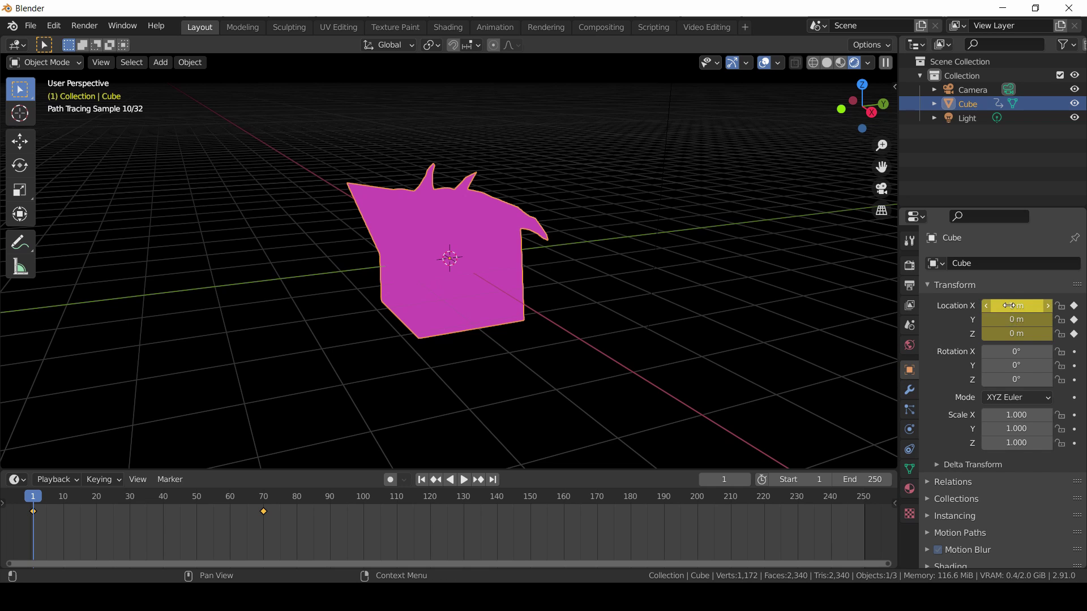
drag(1000, 305, 979, 311)
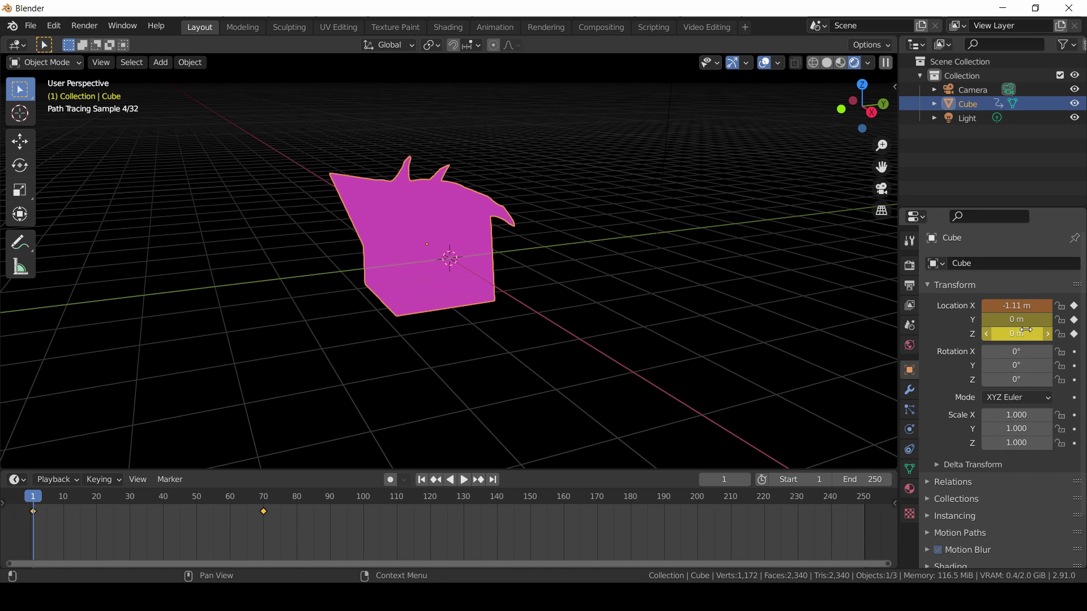
Keyframe the cube's location and add a Subdivision Surface modifier.
key(i)
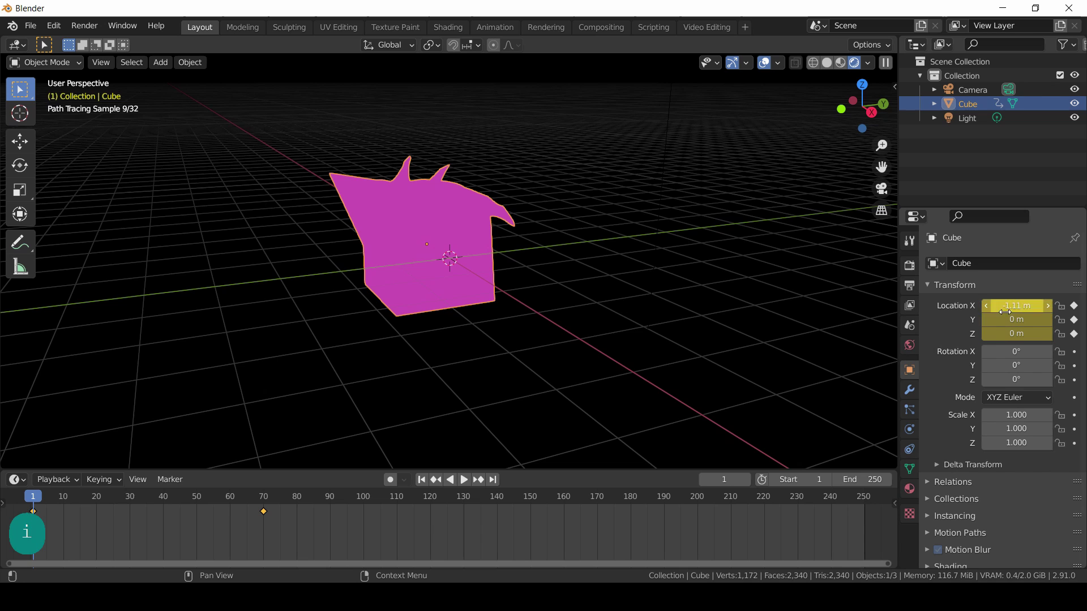
click(910, 391)
click(987, 267)
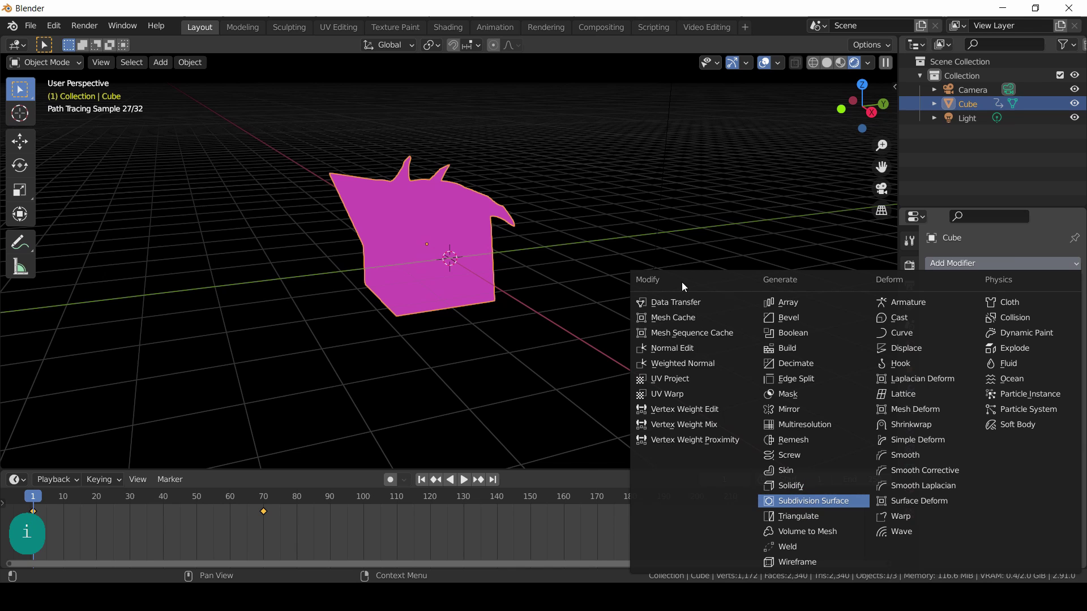
key(Return)
middle_drag(669, 263, 613, 253)
key(Tab)
key(Tab)
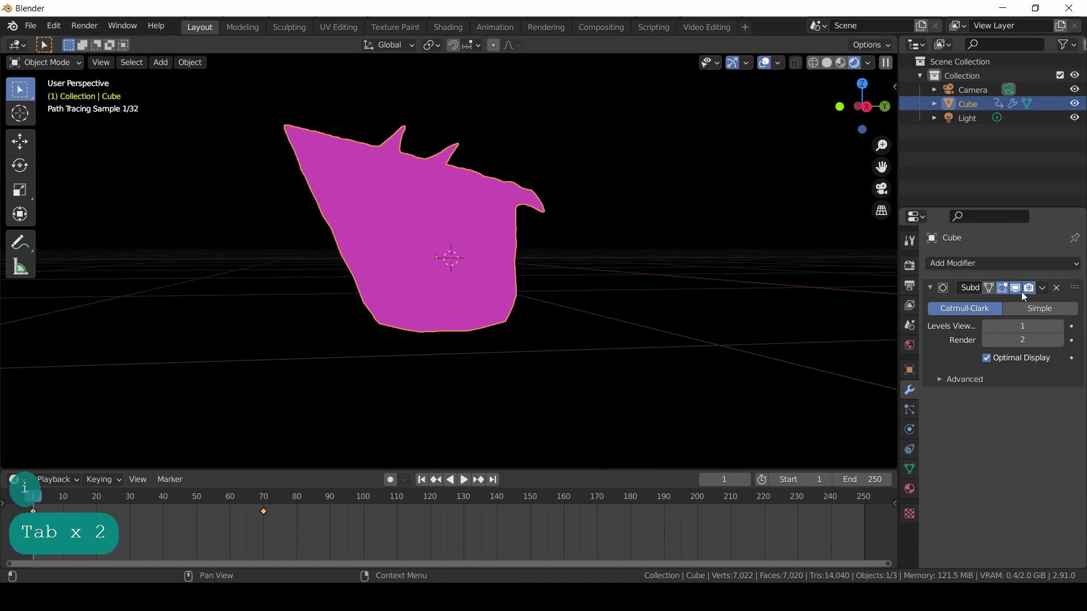
Apply the Subdivision Surface modifier and inspect the dense 7,022-vertex mesh in Edit Mode.
click(1040, 287)
click(1028, 300)
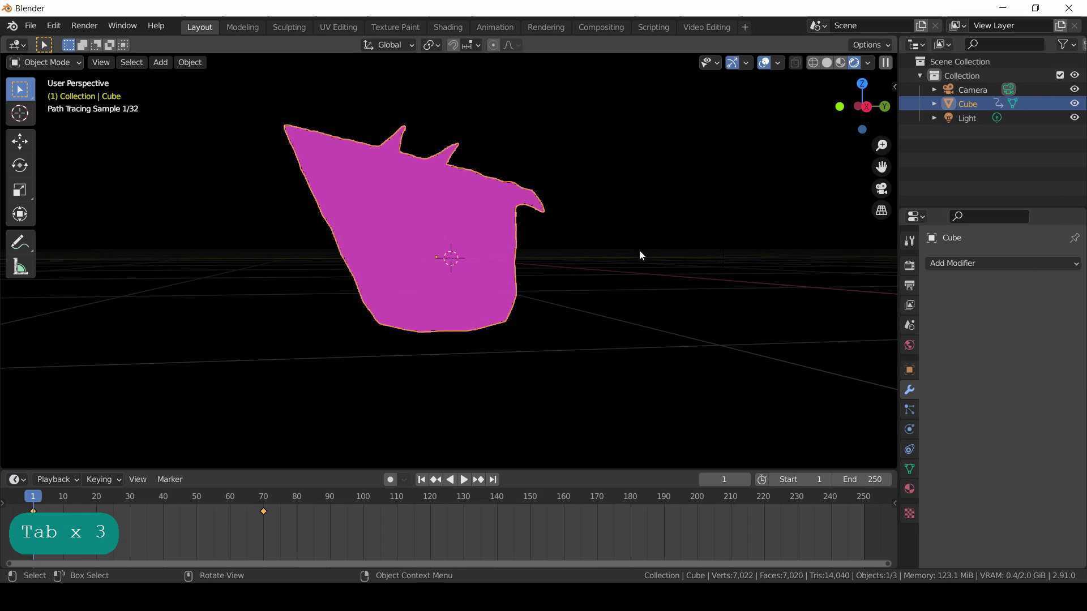
key(Tab)
mouse_move(585, 326)
middle_down()
mouse_move(609, 233)
mouse_move(740, 349)
mouse_move(660, 357)
mouse_move(667, 380)
mouse_move(504, 299)
mouse_move(552, 327)
mouse_move(597, 317)
middle_up()
key(Tab)
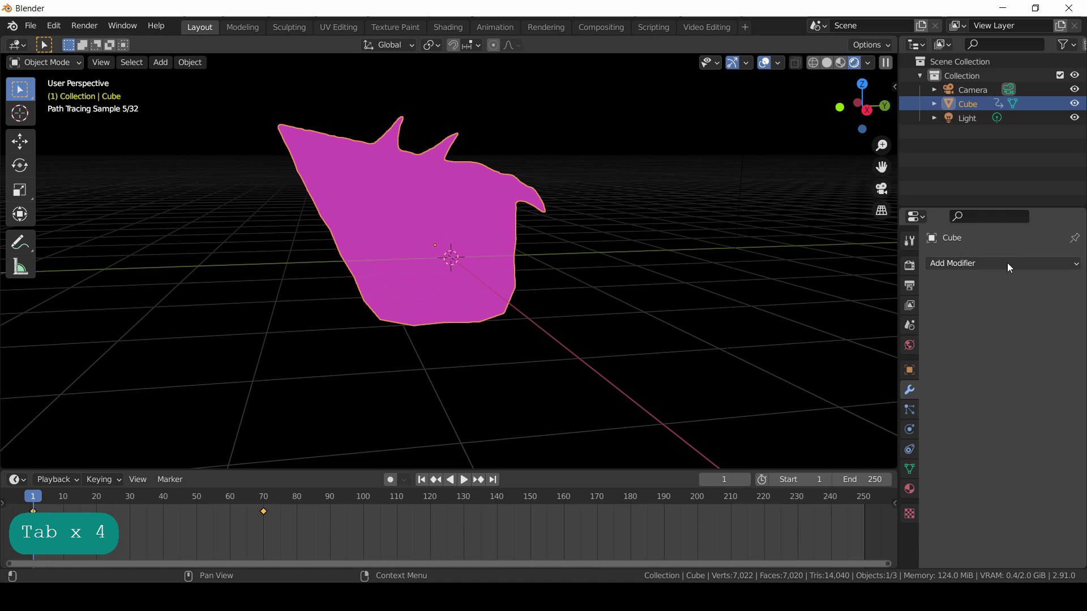
Browse the modifier, mesh data and constraint tabs to reach the cube's Physics settings.
click(1007, 264)
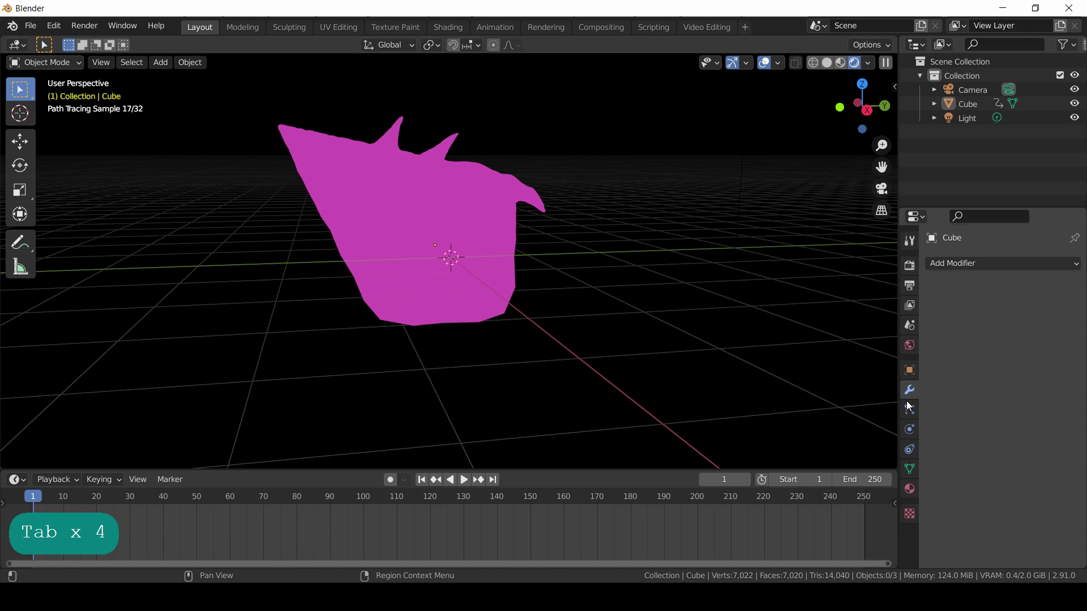
click(910, 469)
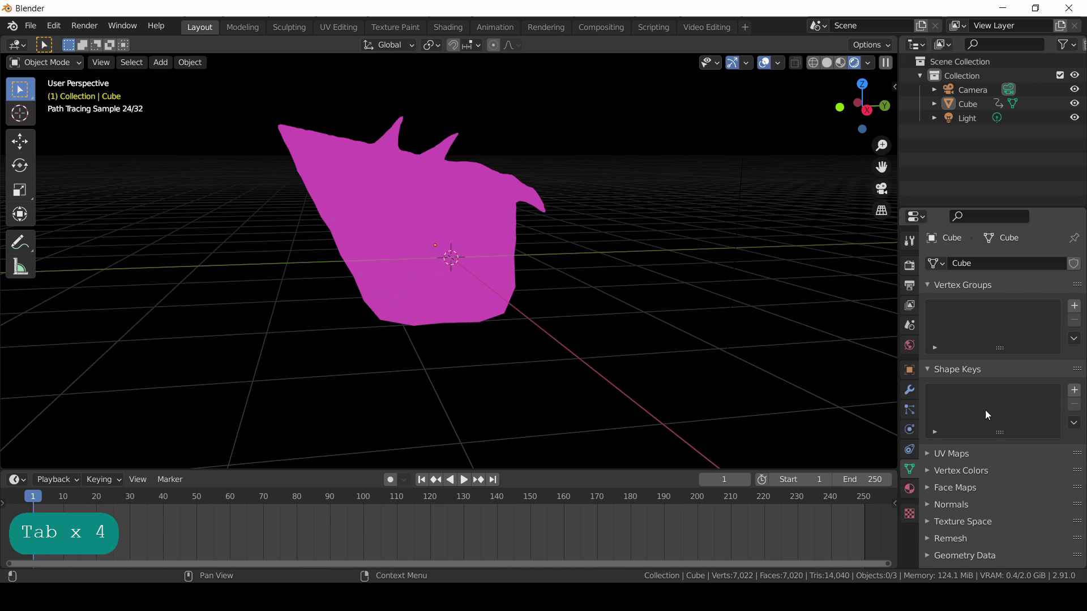
scroll(987, 419, down, 1)
click(911, 449)
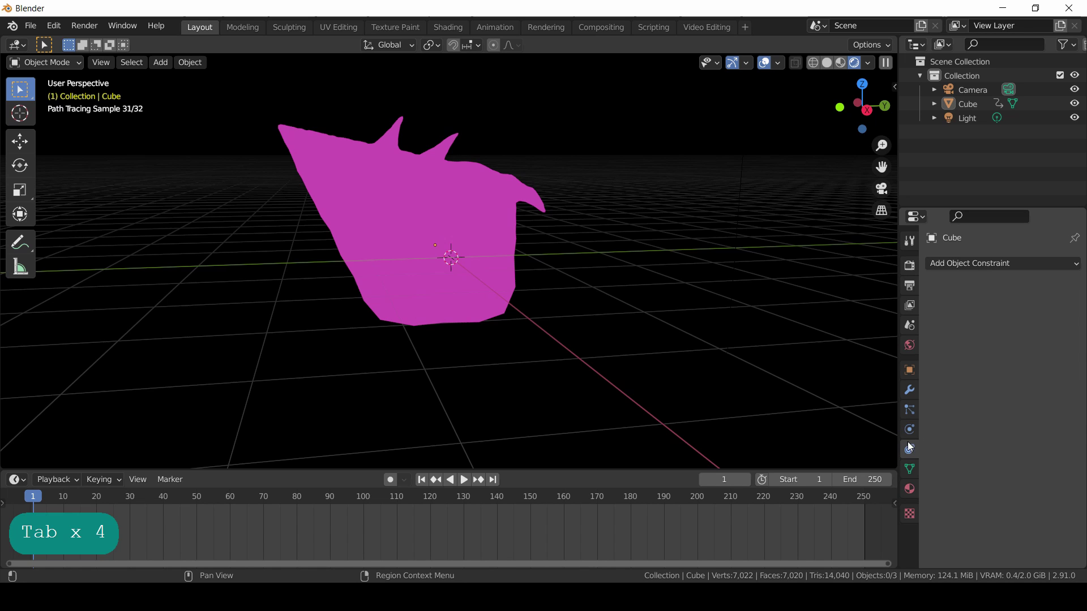
click(908, 431)
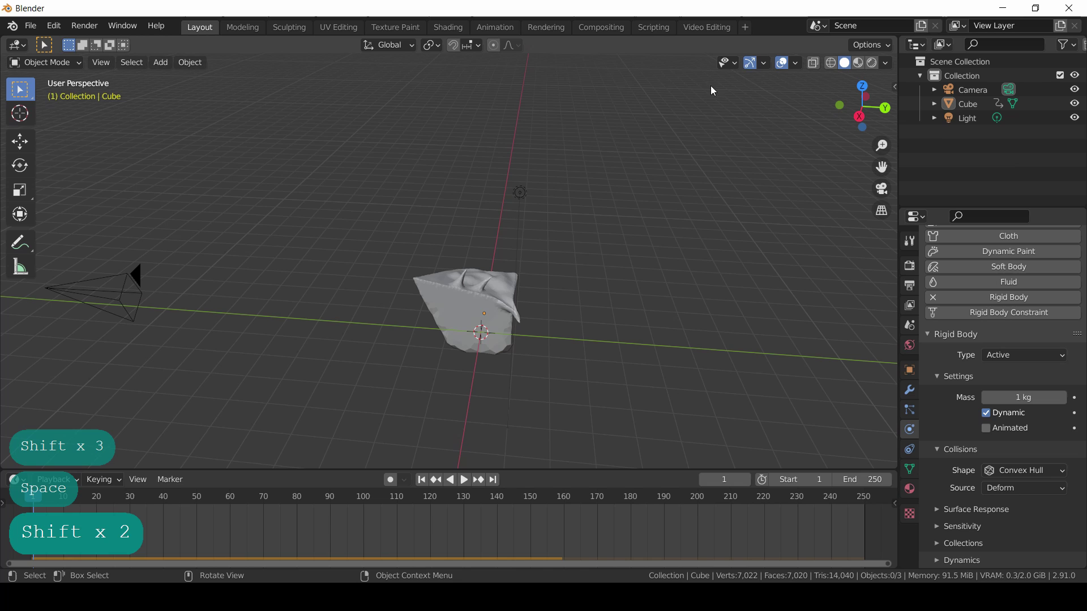
Toggle the viewport overlays and gizmos on and off, leaving gizmos hidden.
click(782, 62)
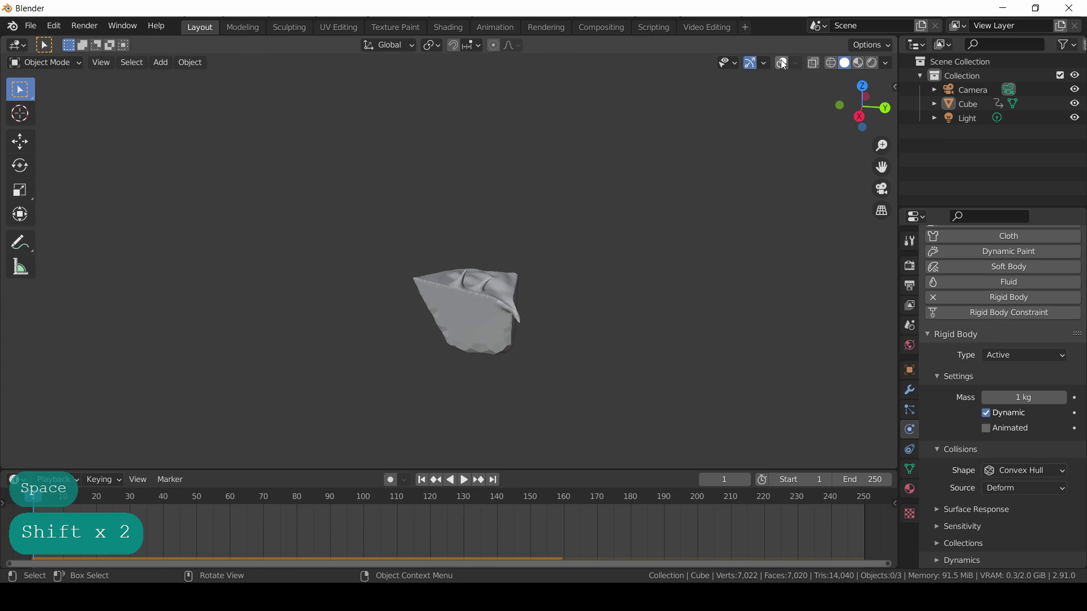
click(781, 63)
click(782, 63)
click(781, 62)
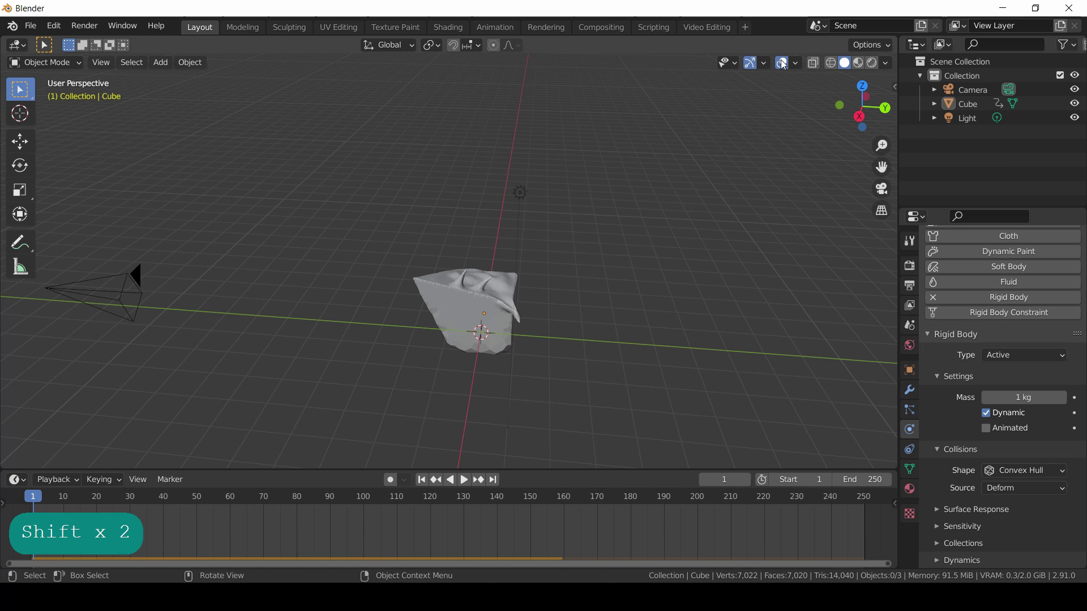
click(750, 64)
click(750, 63)
click(750, 64)
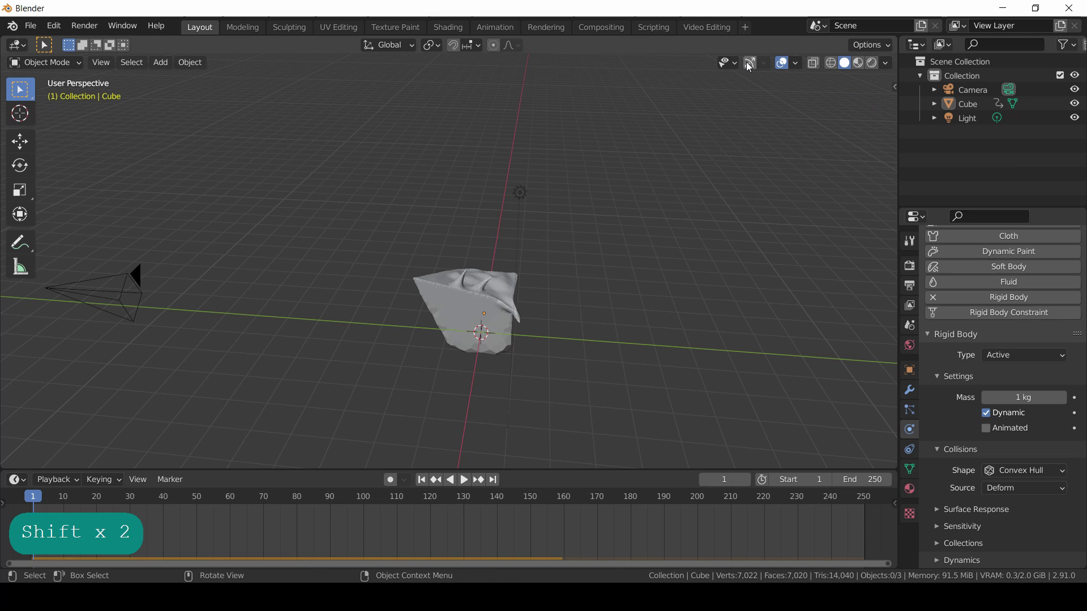
Restore the gizmos and check the cube's transform, tool and view sidebar settings.
click(749, 63)
key(n)
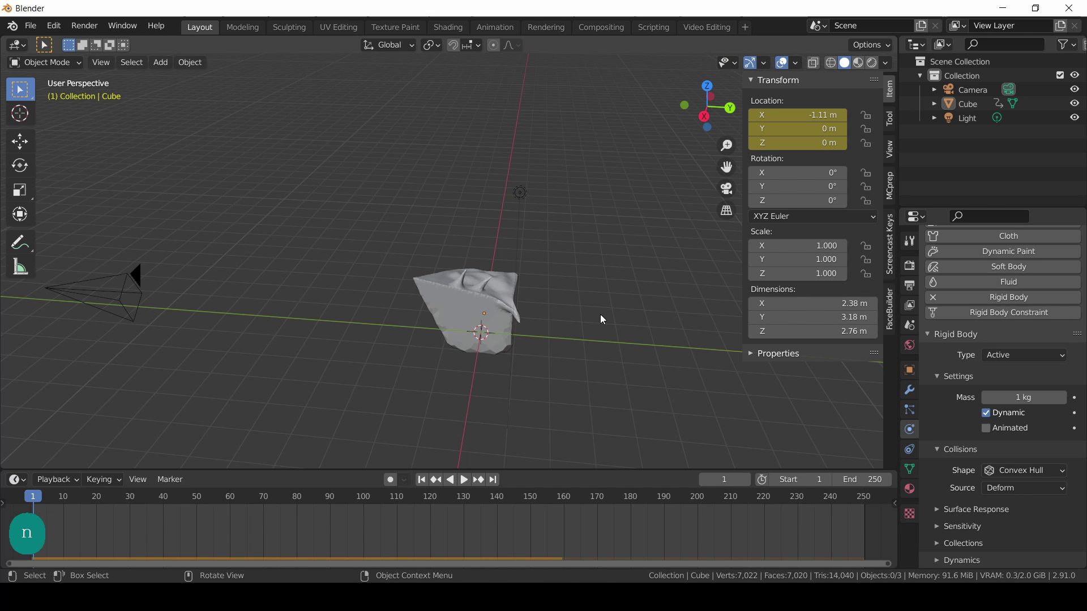
middle_drag(601, 318, 582, 304)
key(n)
key(n)
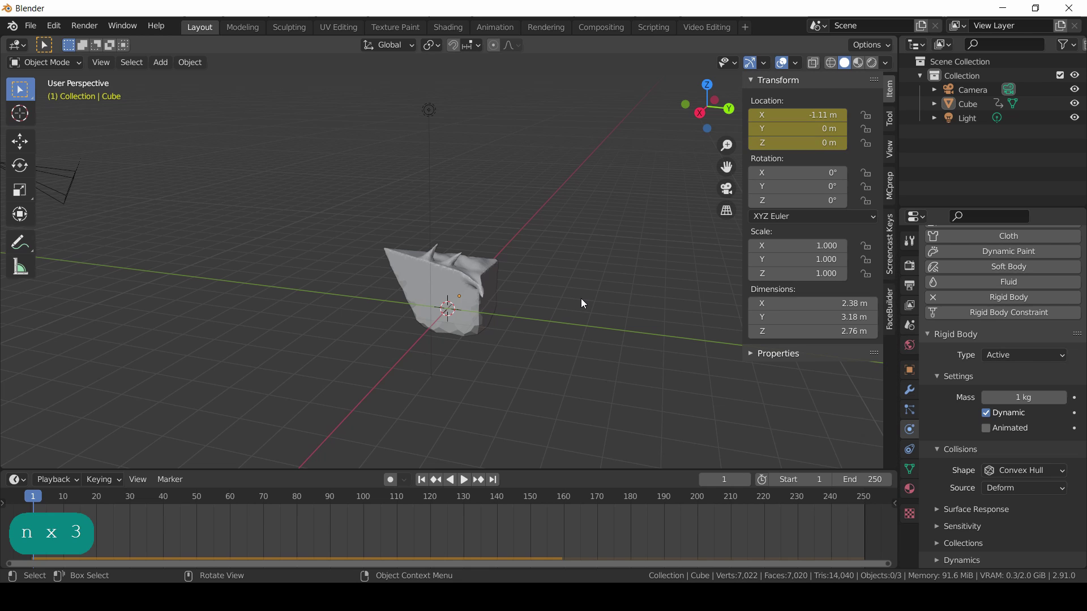
click(891, 125)
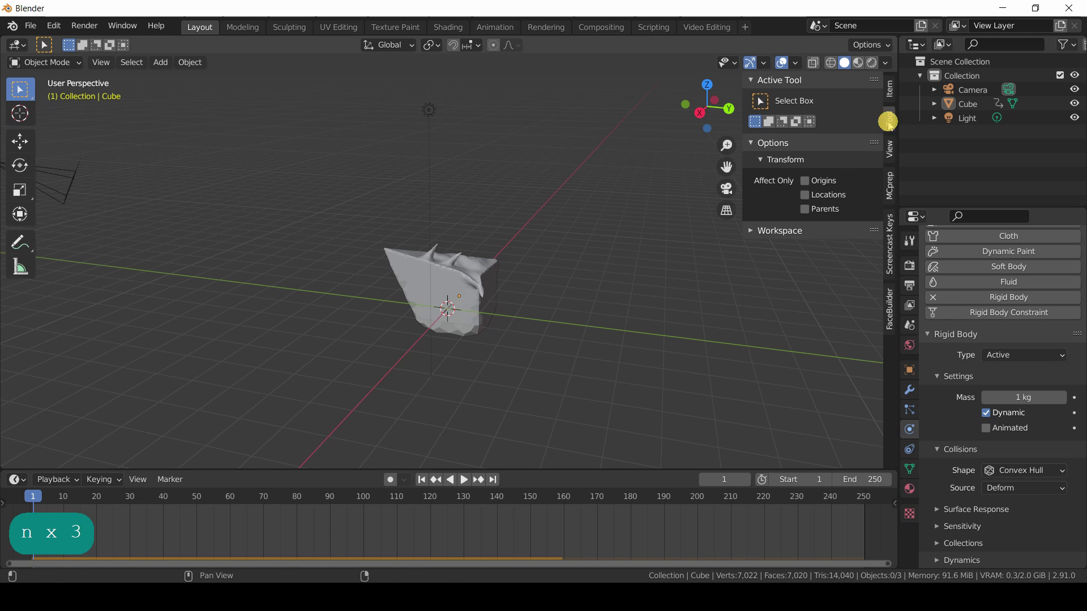
click(890, 150)
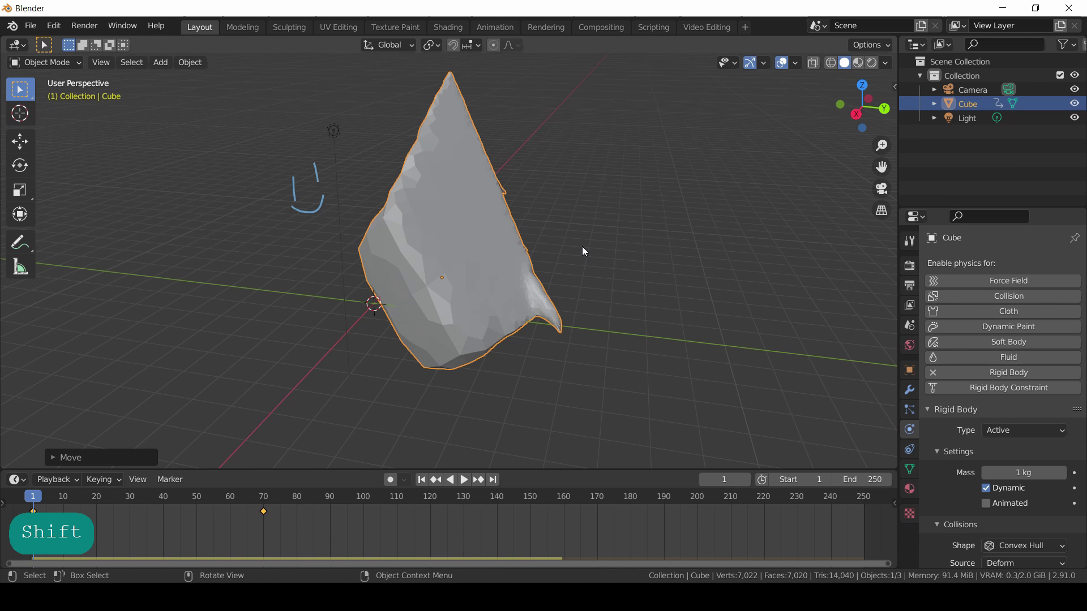
Move the cube closer to the camera with G, trying Shift+Z, Shift+X and Shift+Y axis locks.
key(g)
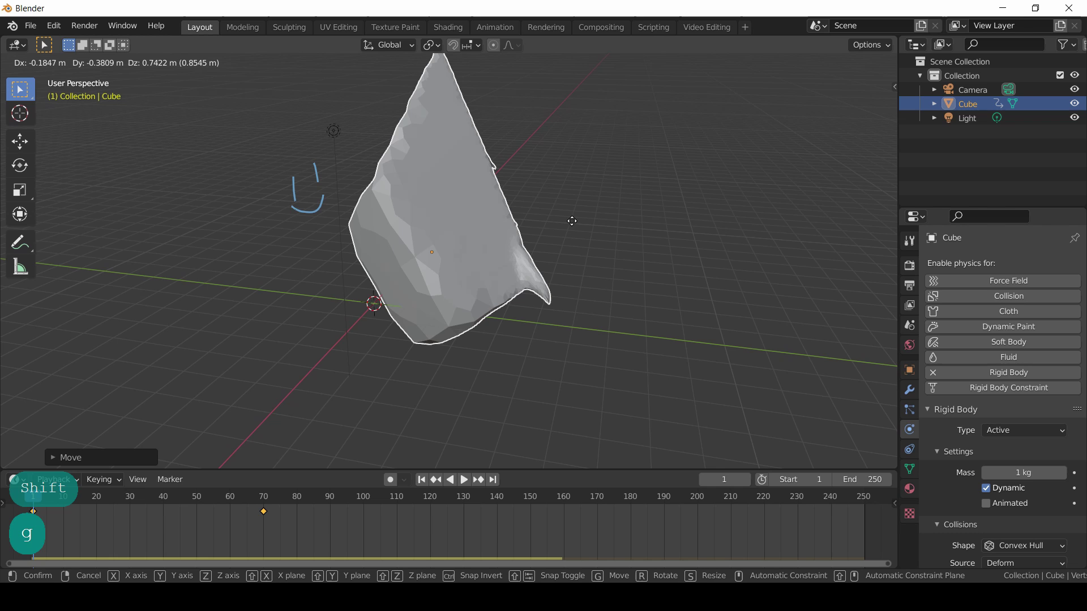
key(shift+z)
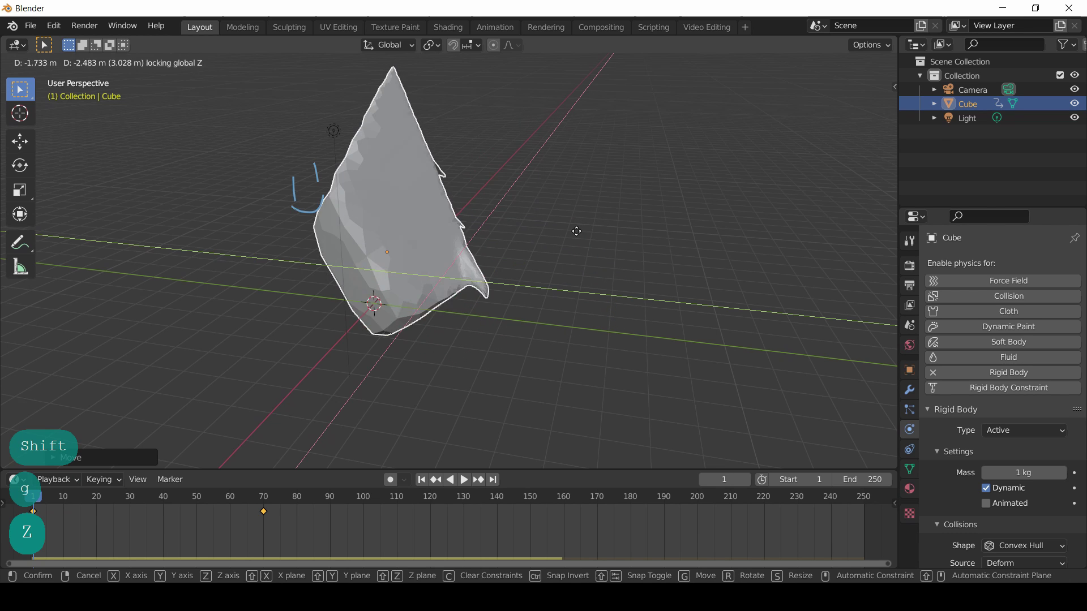
key(shift+x)
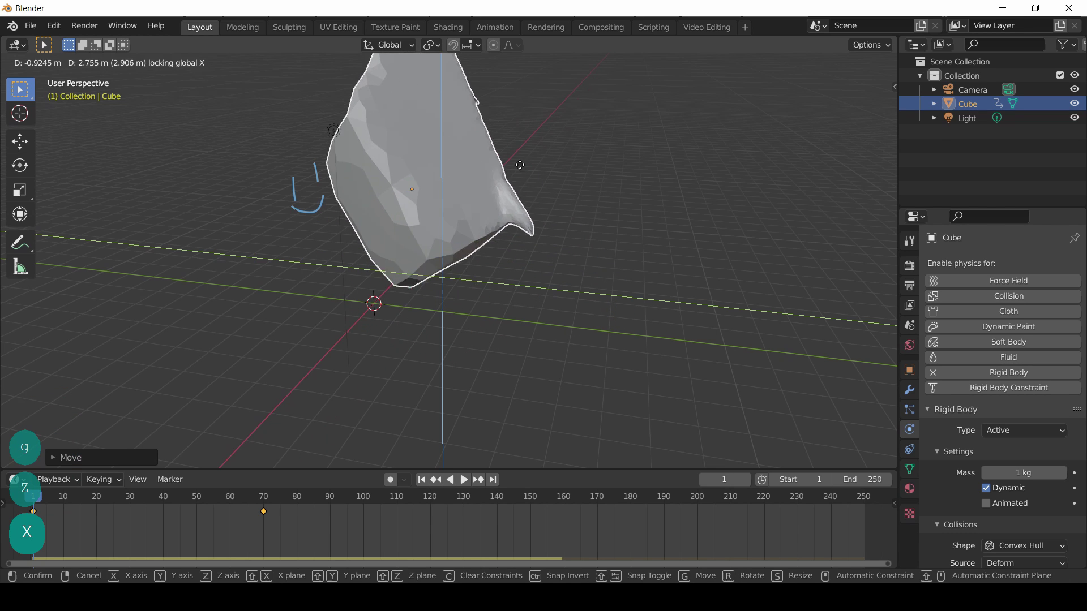
key(shift+y)
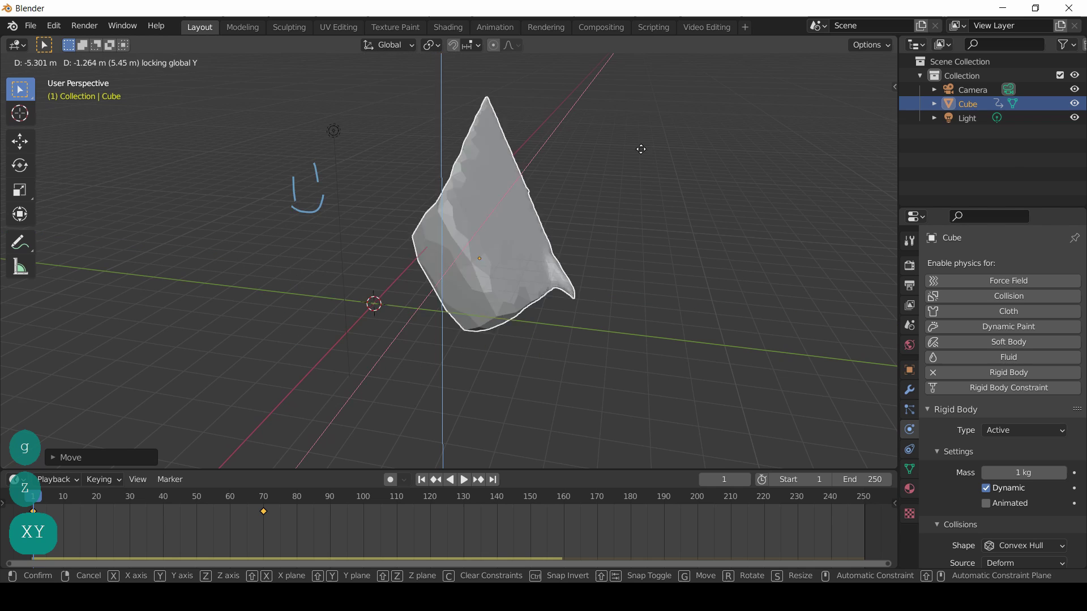
click(613, 208)
Look through the camera, switch the render engine to Eevee and preview in Rendered shading.
click(645, 232)
key(KP_0)
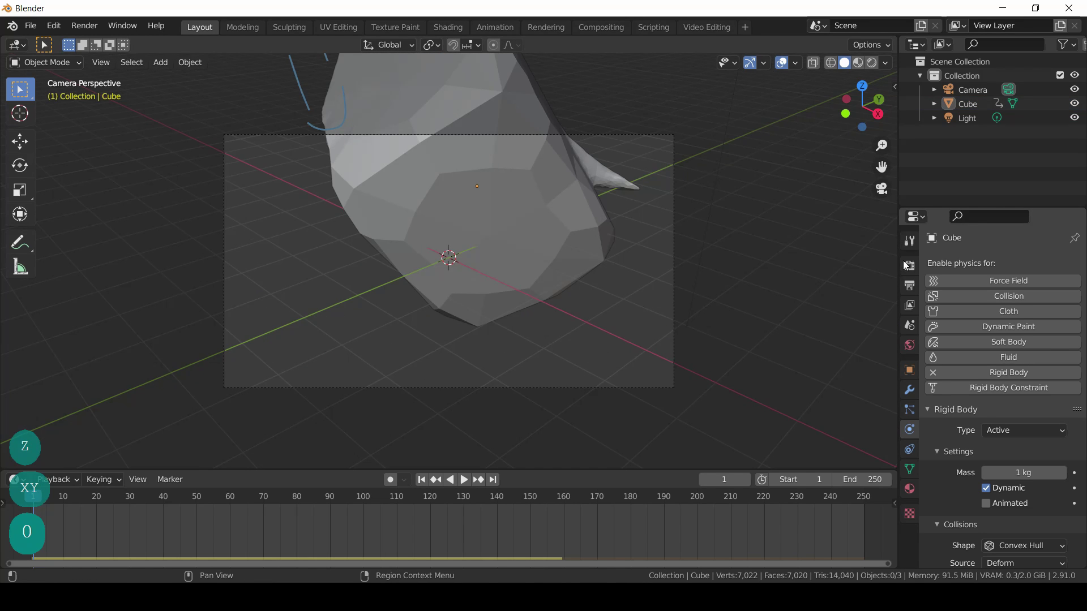
click(909, 266)
click(1016, 265)
click(1012, 280)
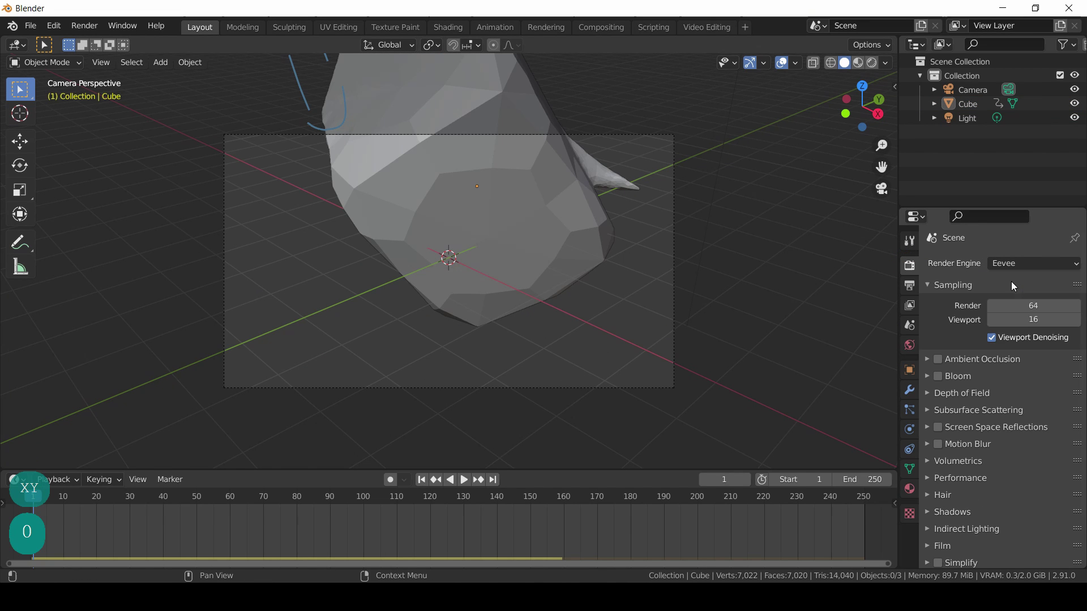
click(872, 63)
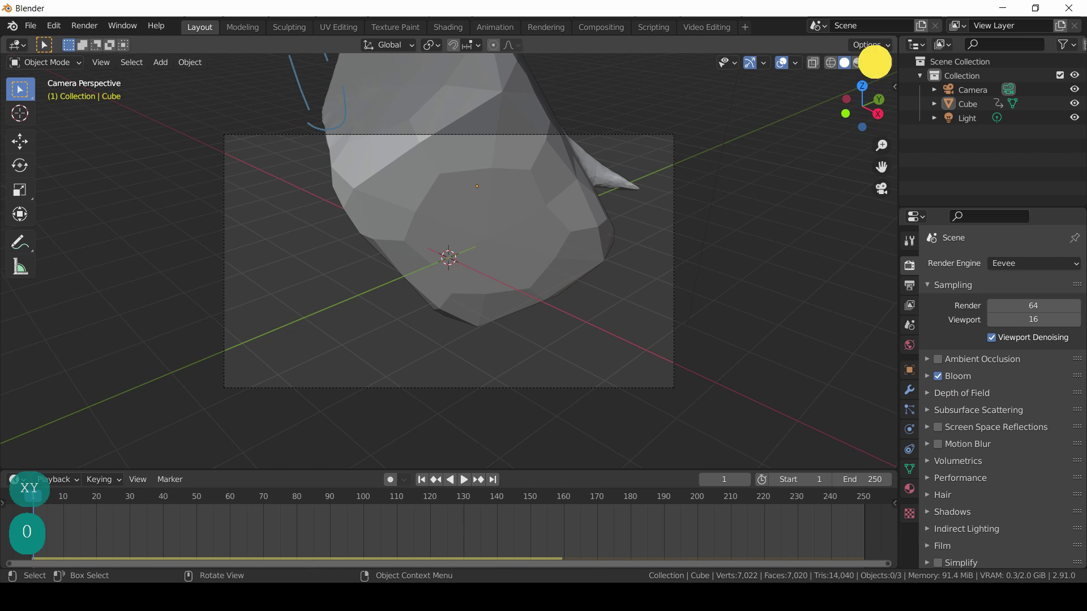
Enable Bloom with threshold 0.000 and intensity 0.084.
click(937, 377)
click(937, 376)
click(937, 376)
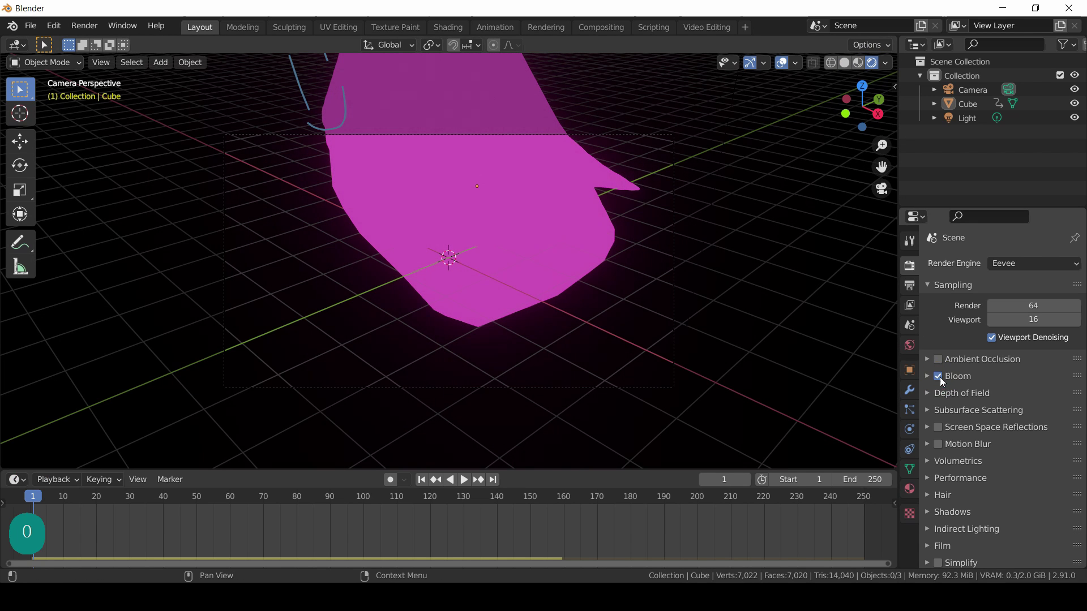
click(937, 376)
click(938, 376)
click(927, 376)
click(1029, 401)
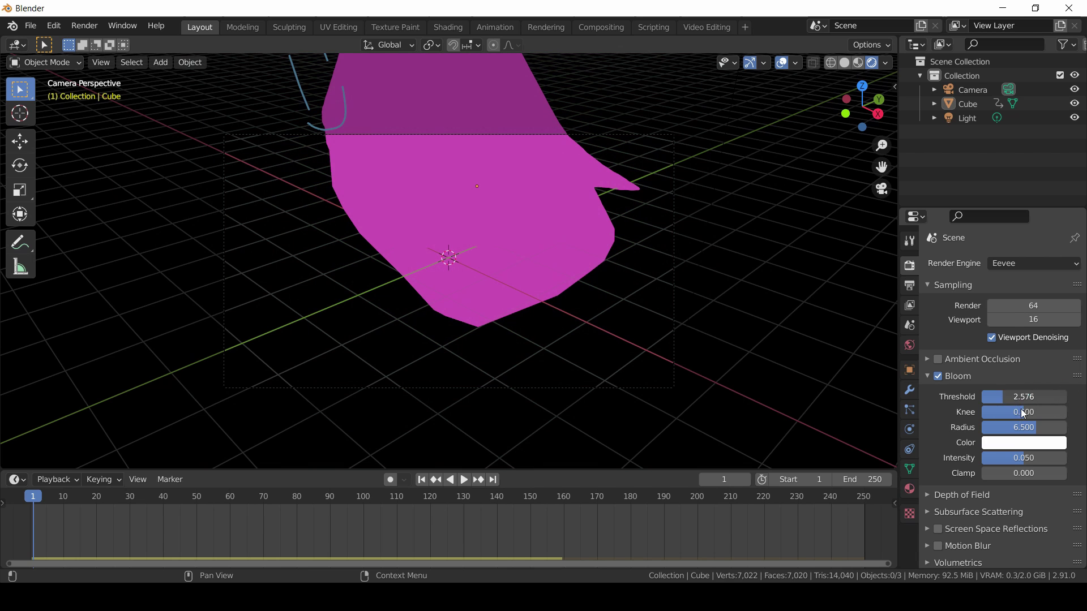
drag(1019, 396, 876, 413)
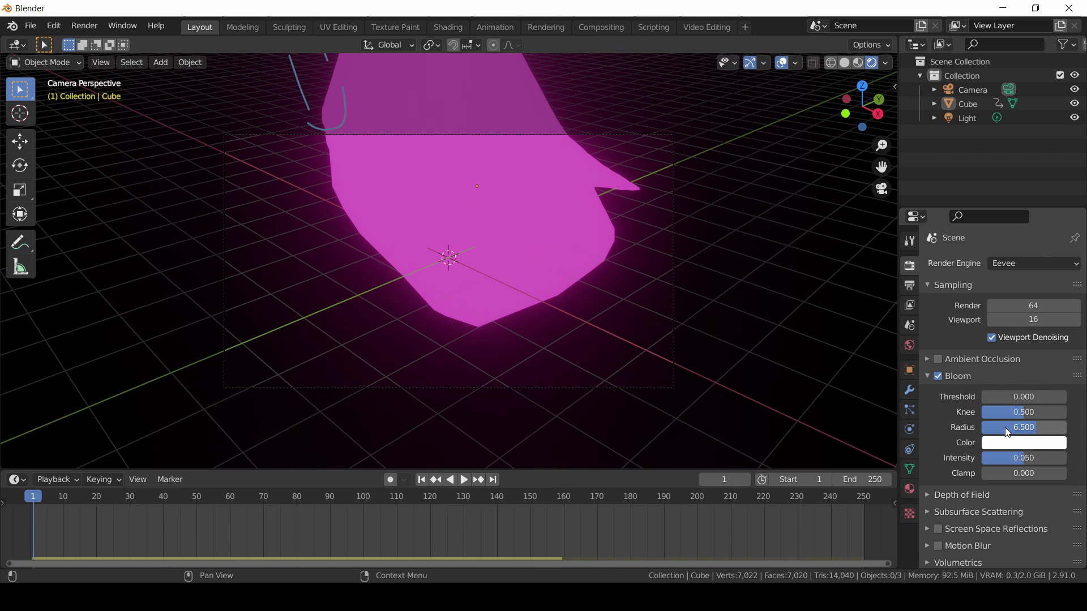
drag(1023, 455, 1057, 455)
Render the still image of the glowing magenta cube from the Render menu.
click(82, 27)
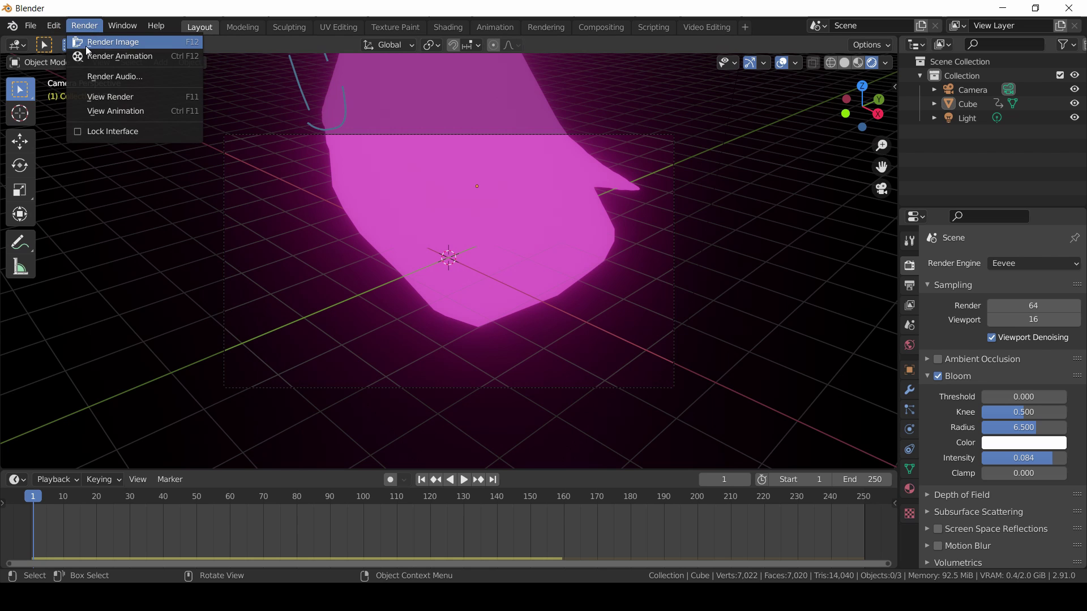
click(86, 40)
scroll(199, 210, down, 1)
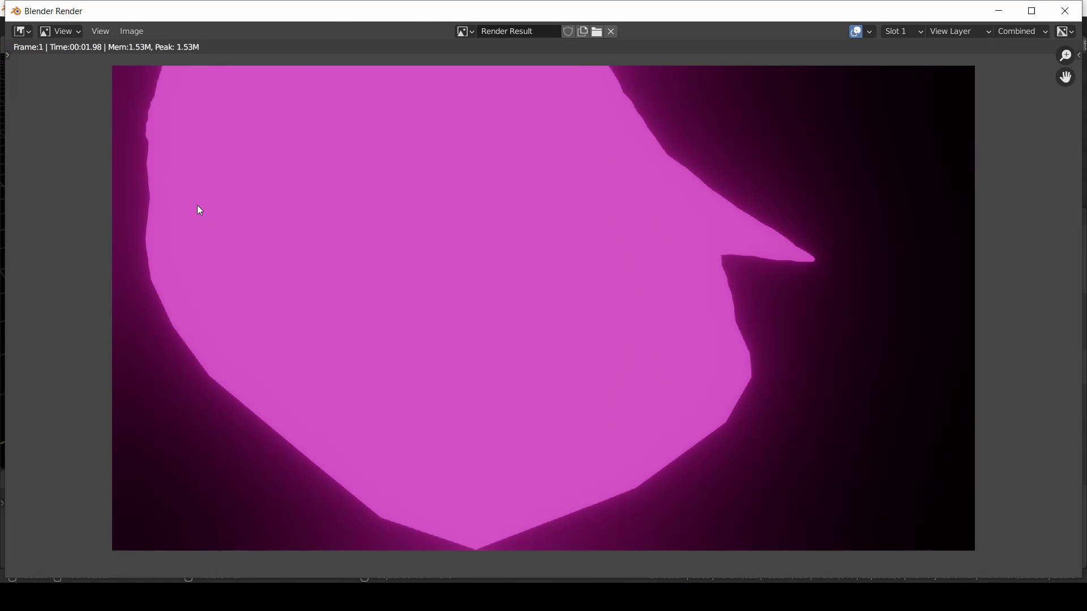